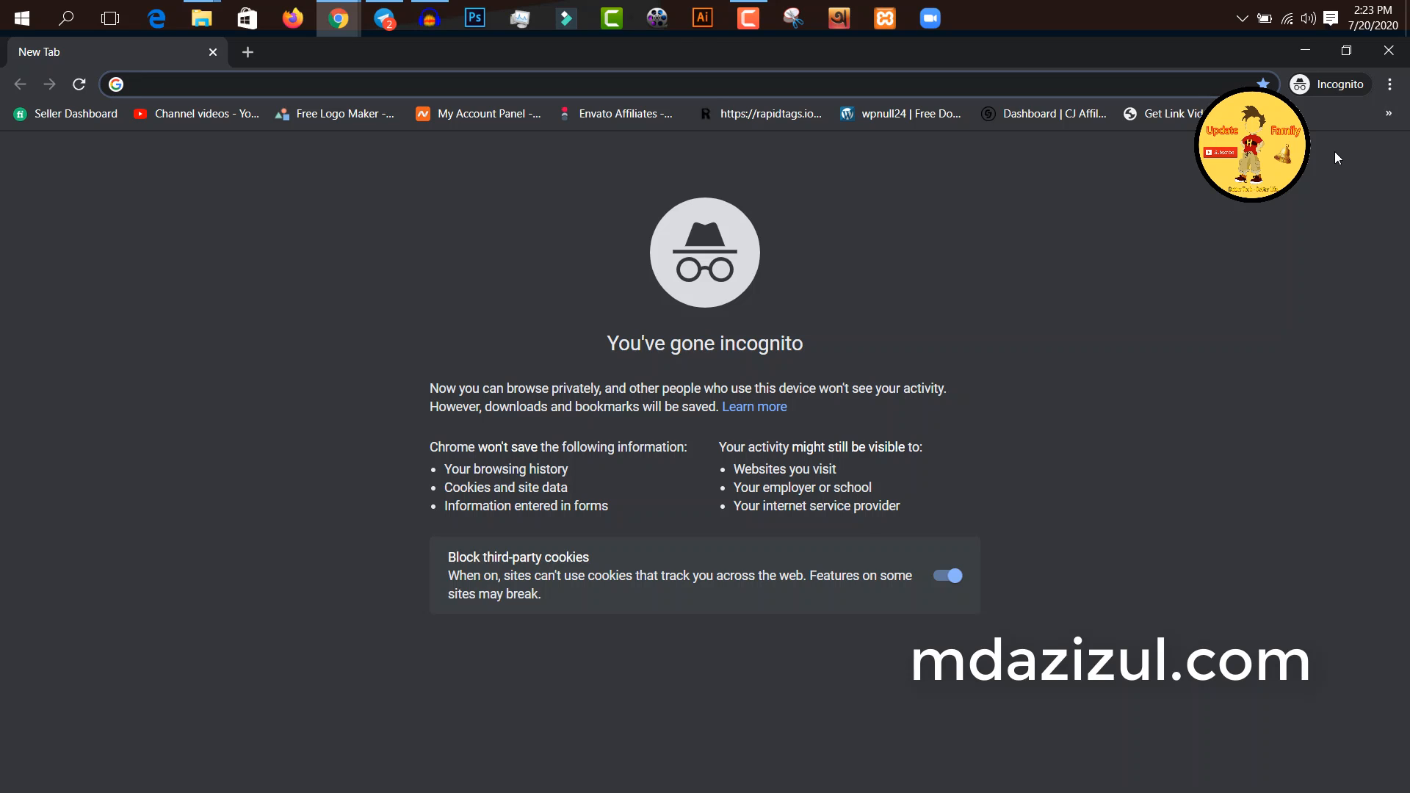
pyautogui.rightClick(646, 85)
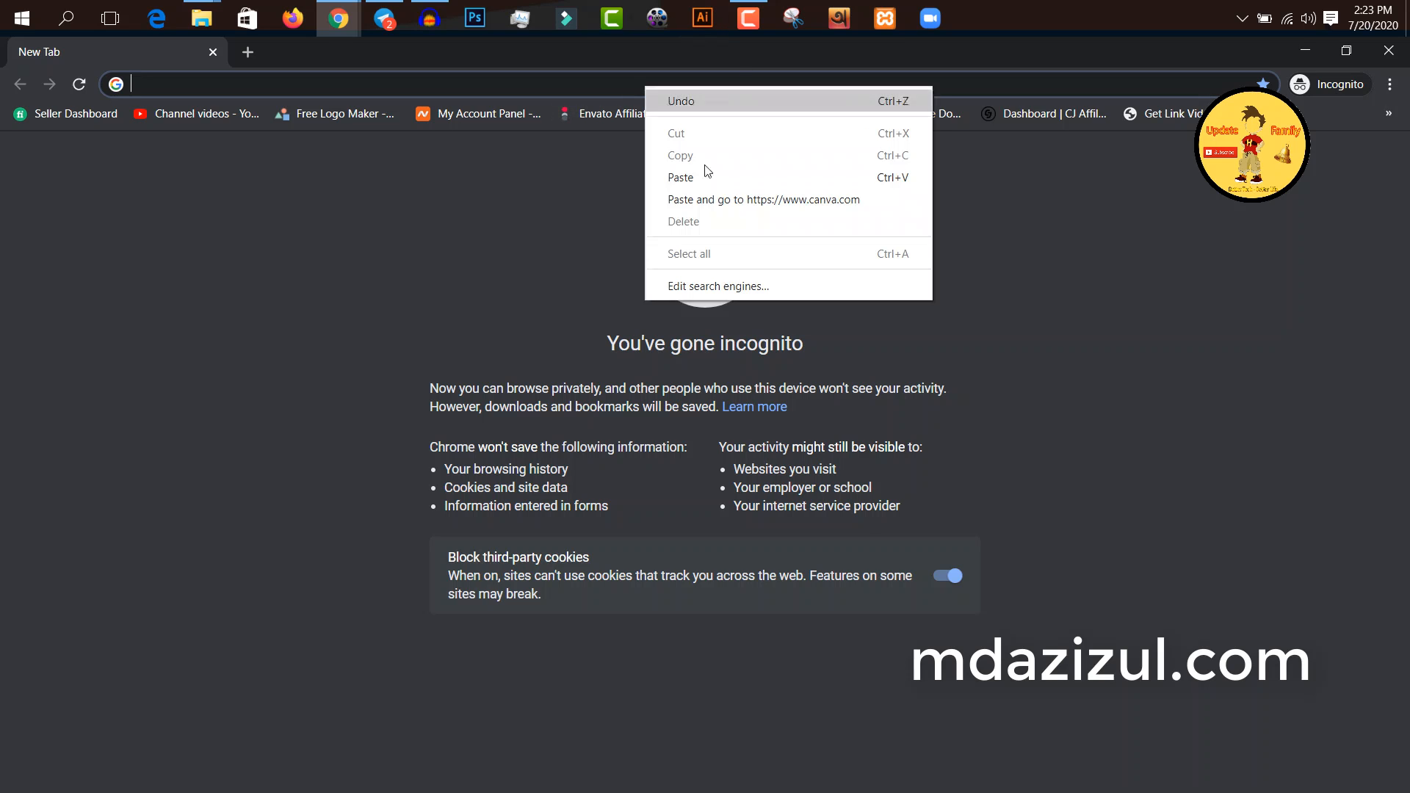
pyautogui.click(700, 185)
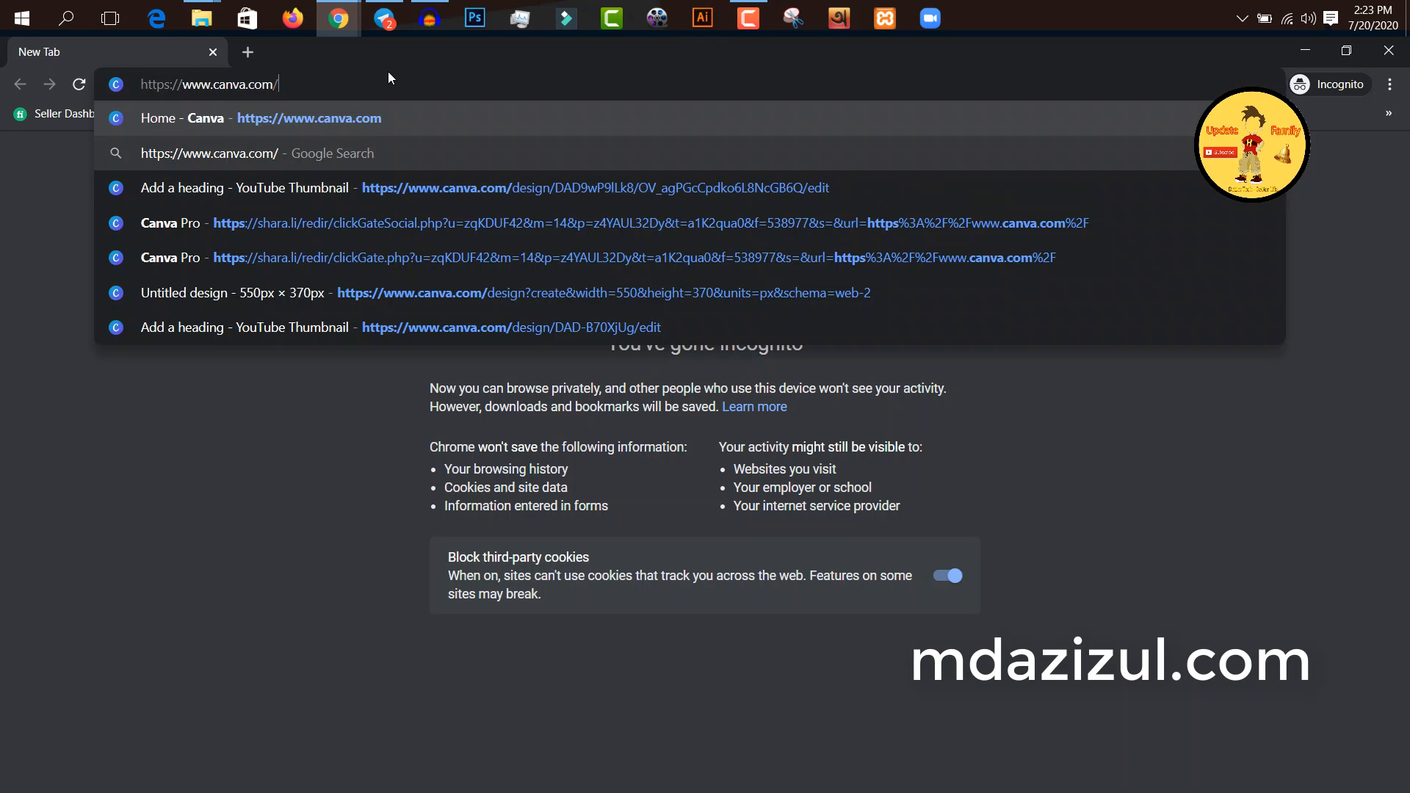
pyautogui.press('Return')
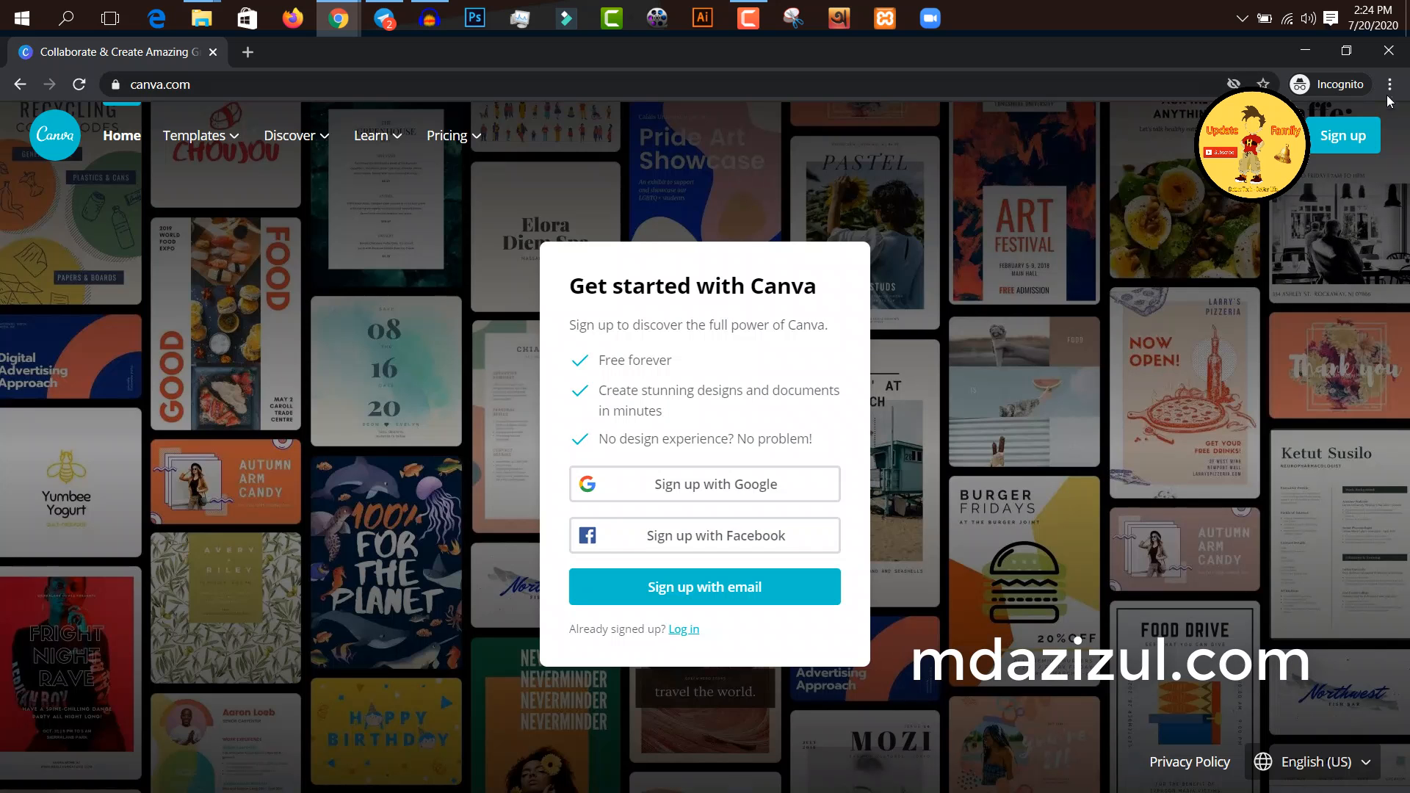
pyautogui.click(1388, 50)
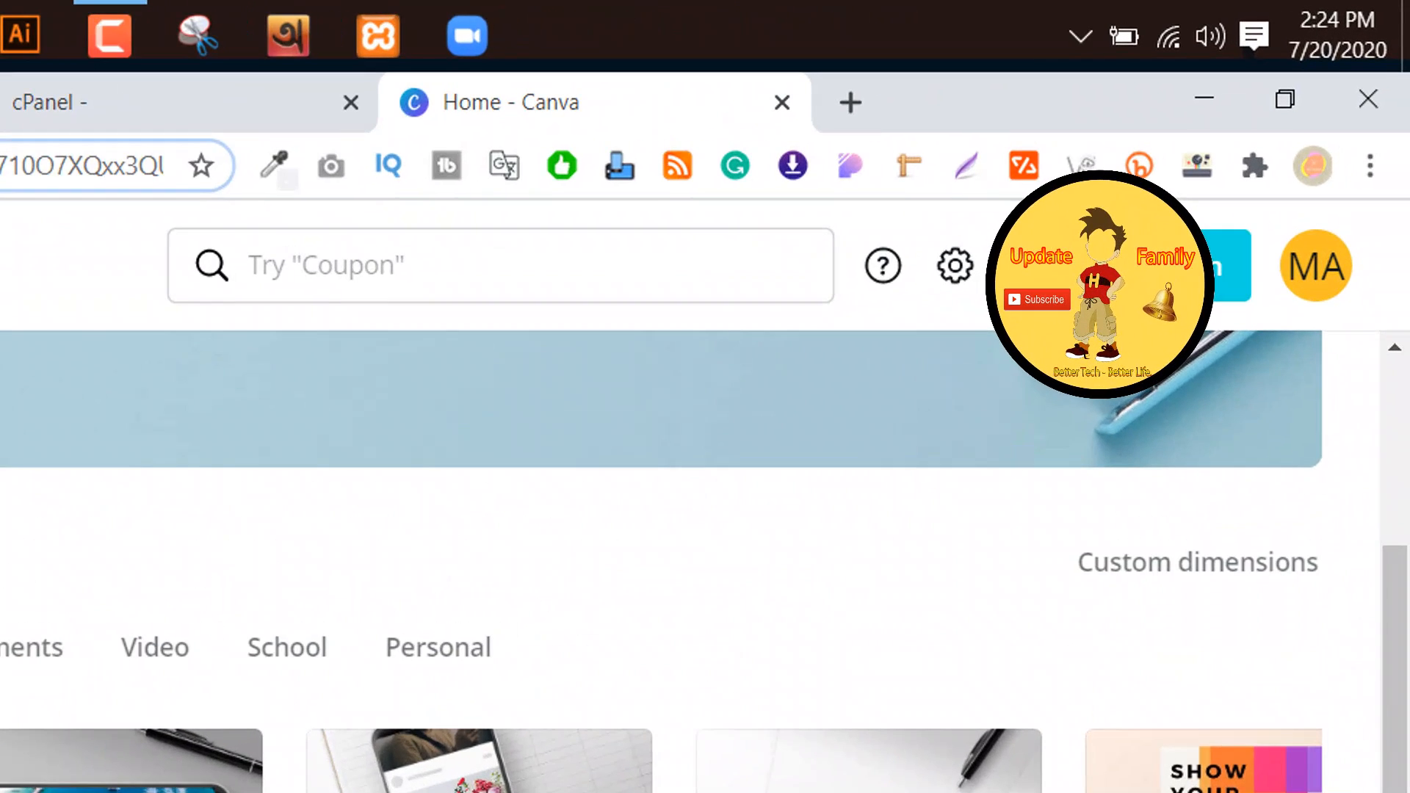
# Step: Create a blank YouTube Thumbnail design from the Canva home page and close the leftover Home tab
pyautogui.click(1124, 266)
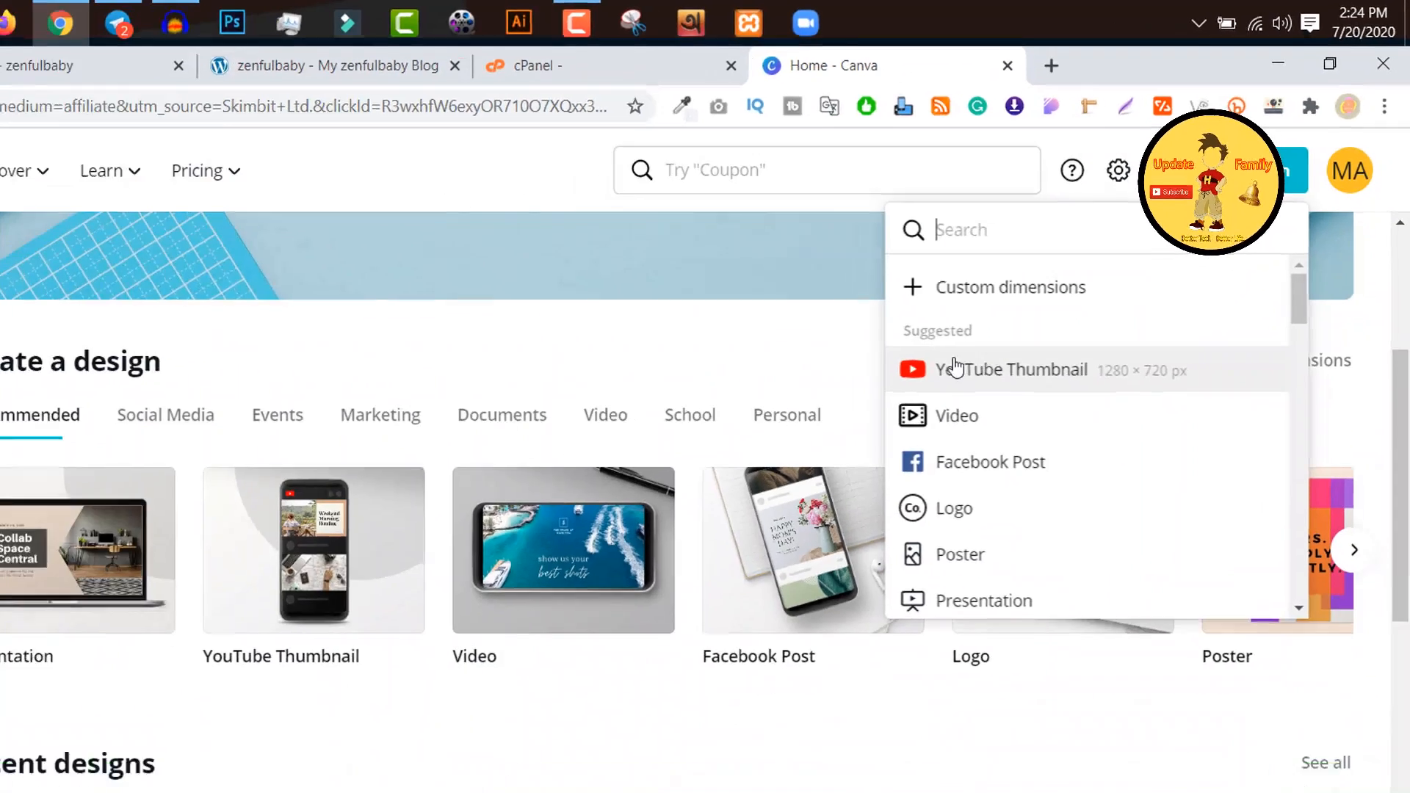
pyautogui.click(259, 519)
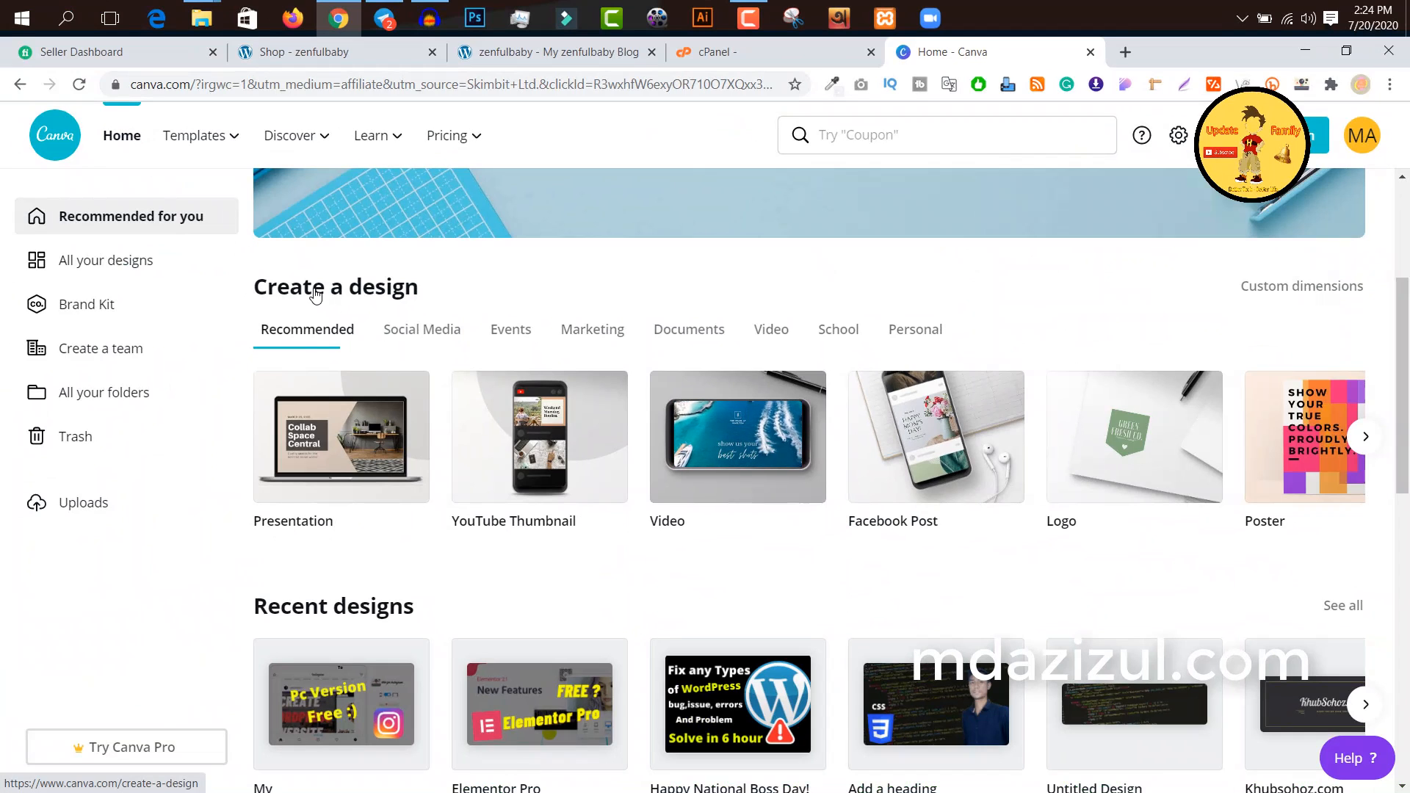
pyautogui.click(550, 461)
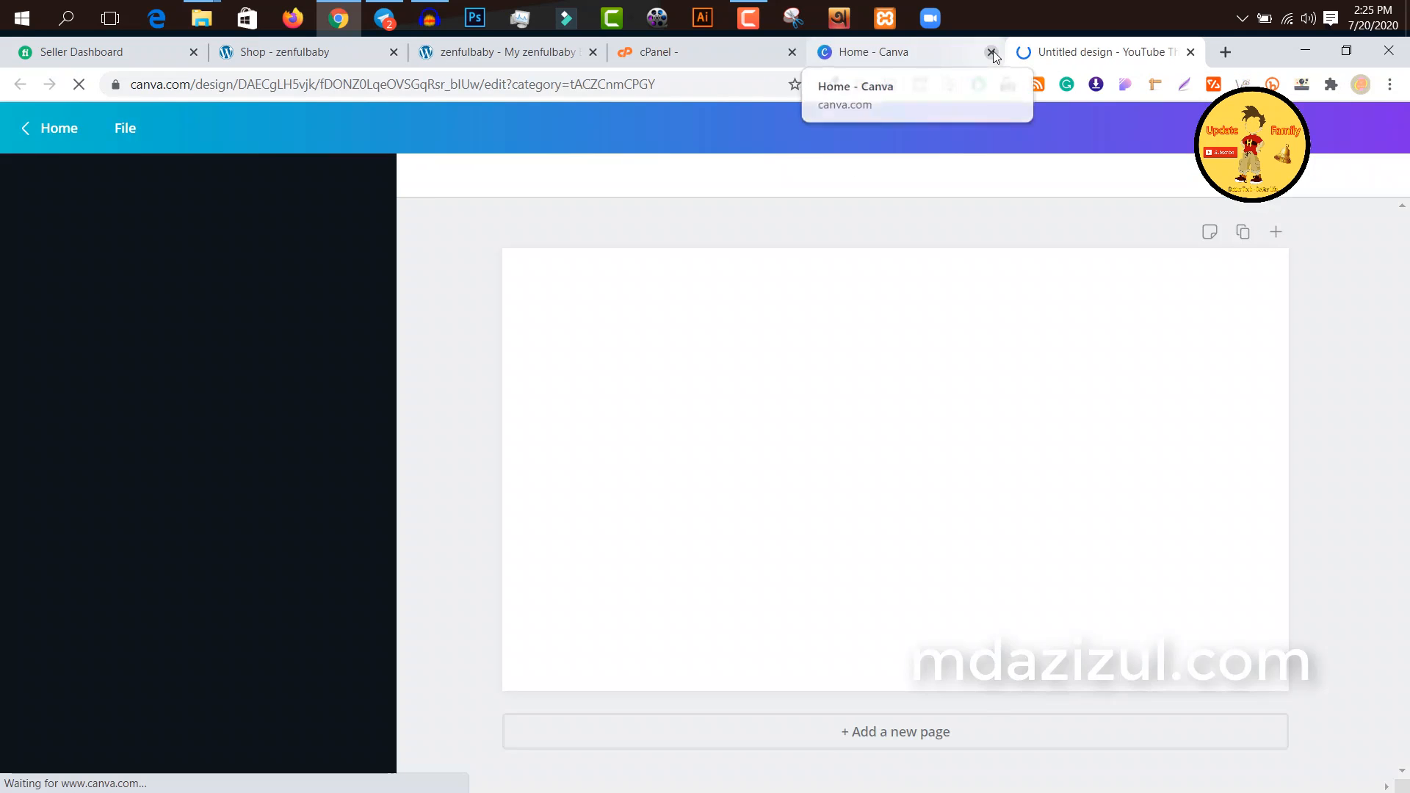
pyautogui.click(991, 51)
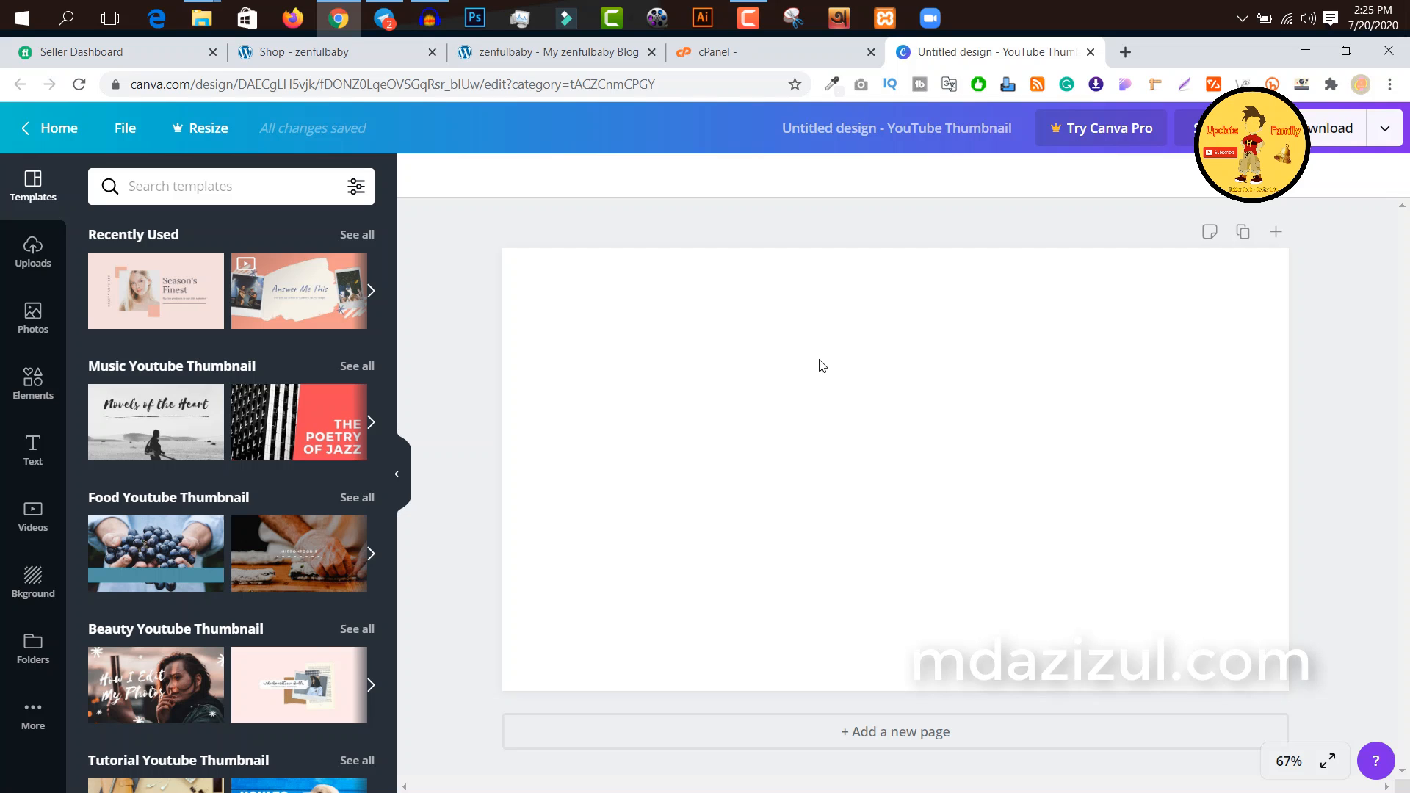
# Step: Select the blank page and browse the YouTube thumbnail templates
pyautogui.click(865, 369)
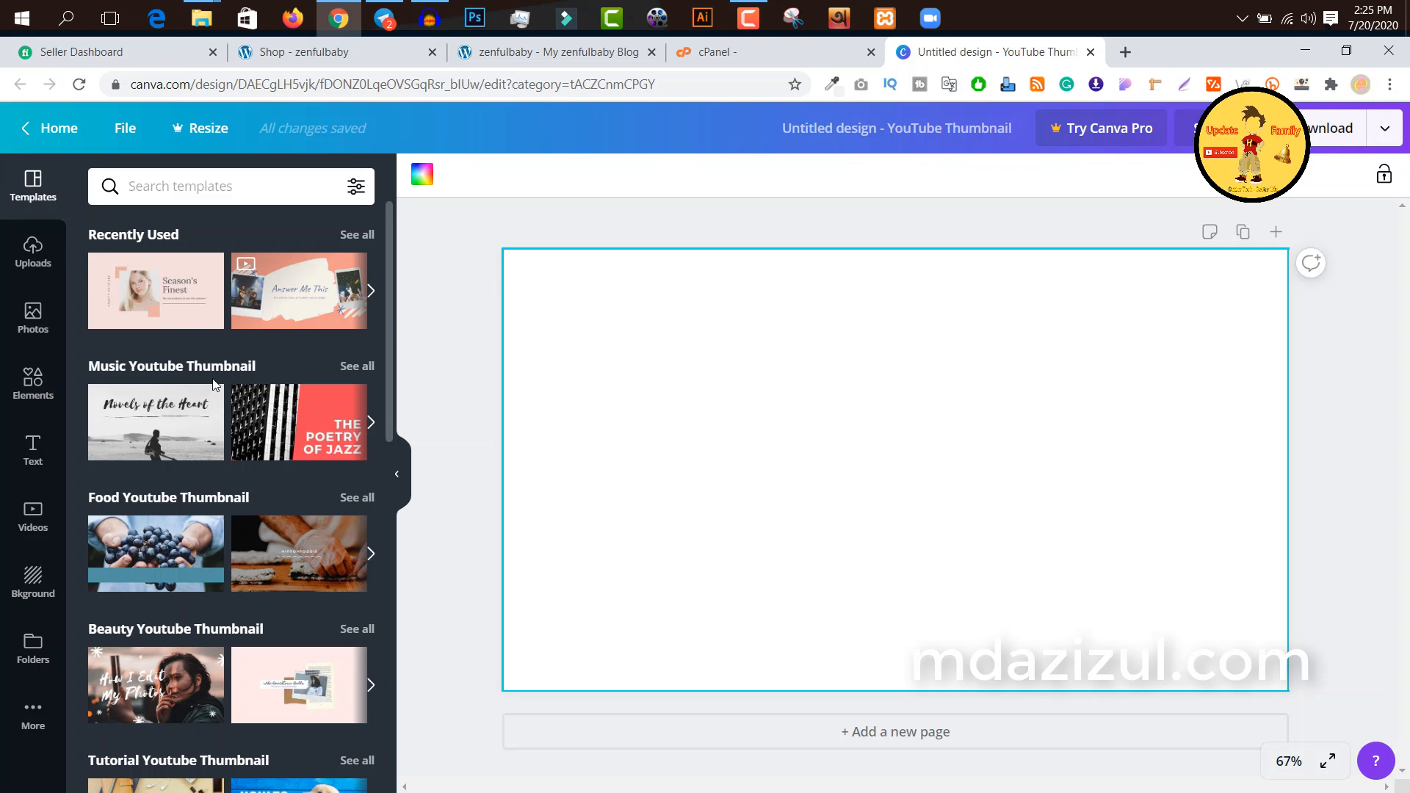
pyautogui.scroll(-15, 214, 384)
pyautogui.scroll(-15, 219, 314)
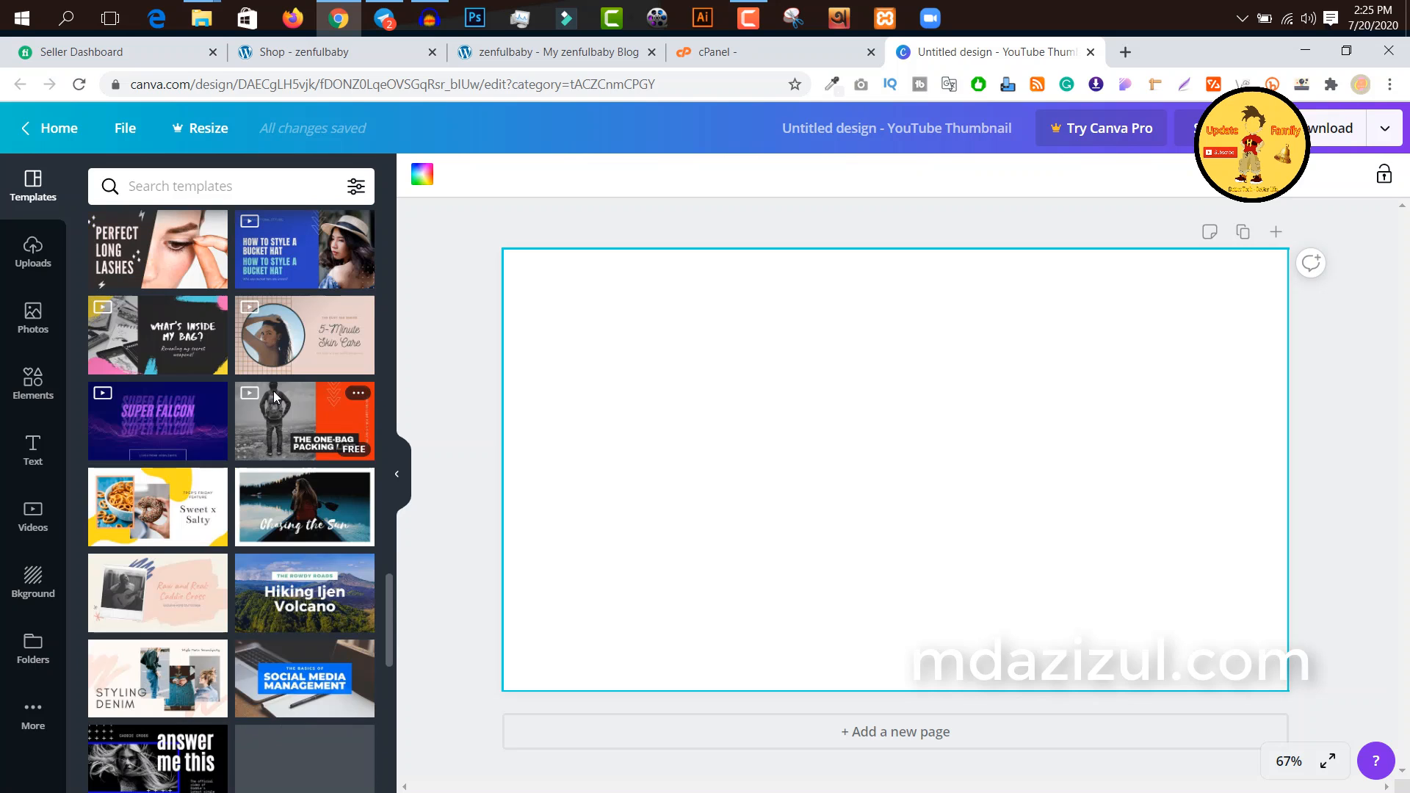
pyautogui.scroll(-7, 274, 397)
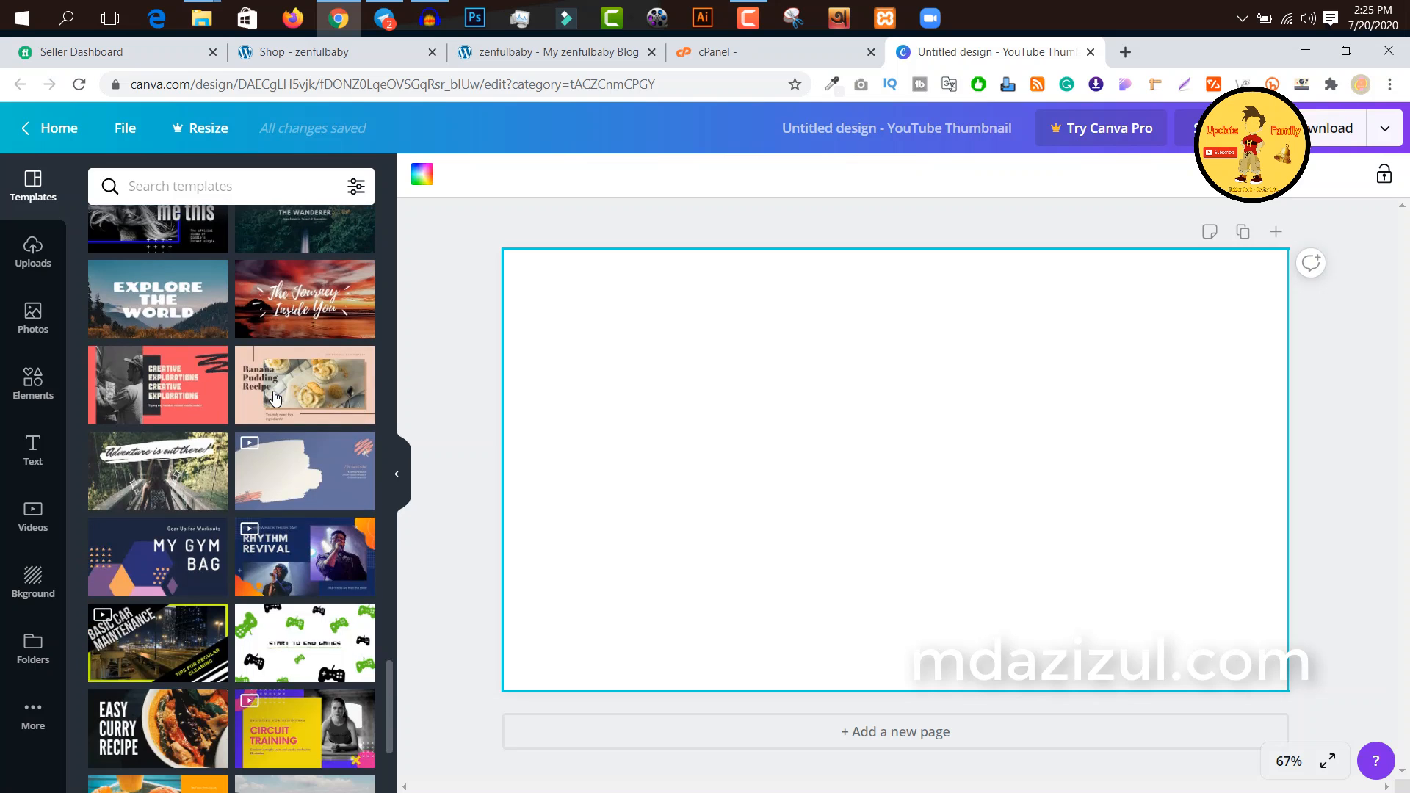
pyautogui.scroll(-4, 294, 400)
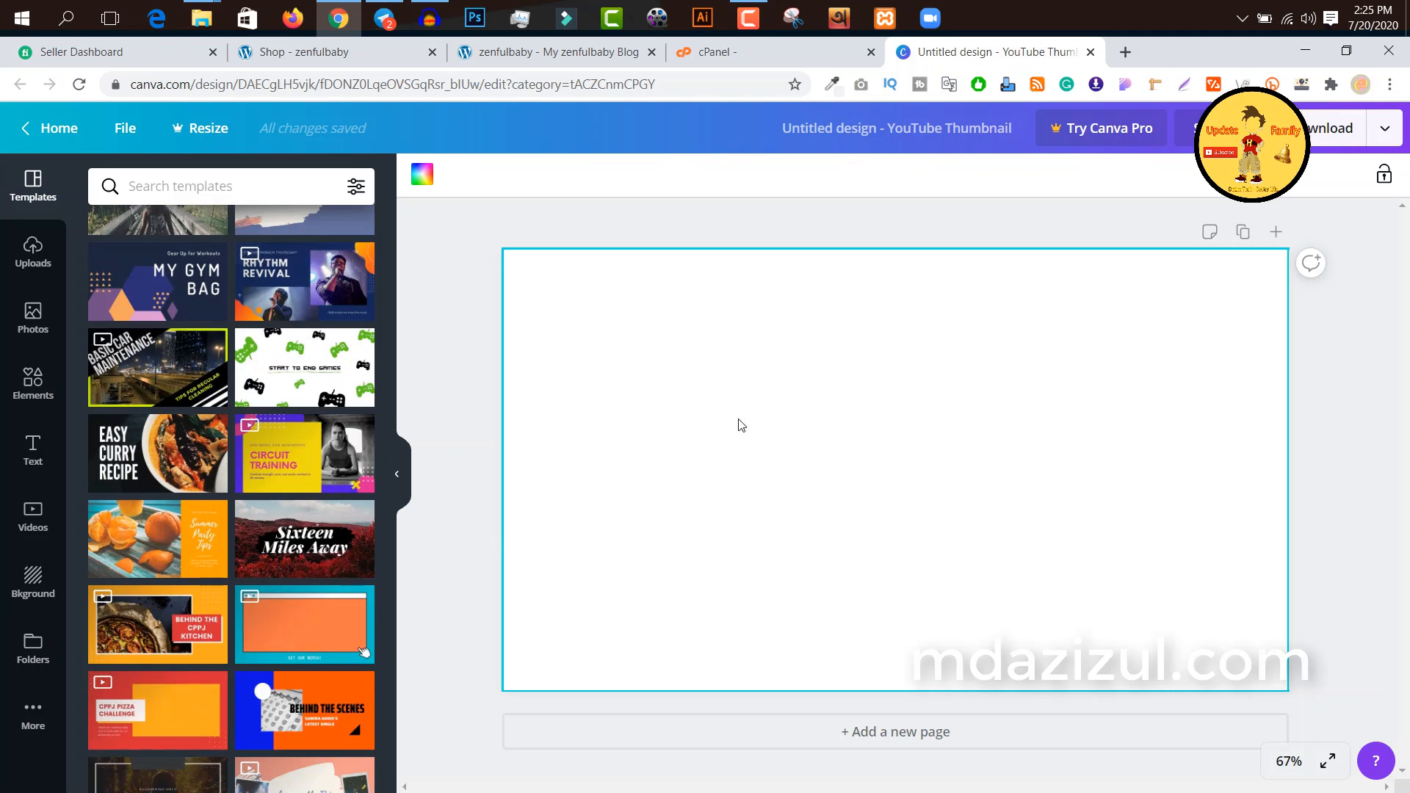
# Step: Review the uploaded images and videos, and preview the file upload dialog without choosing a file
pyautogui.click(33, 252)
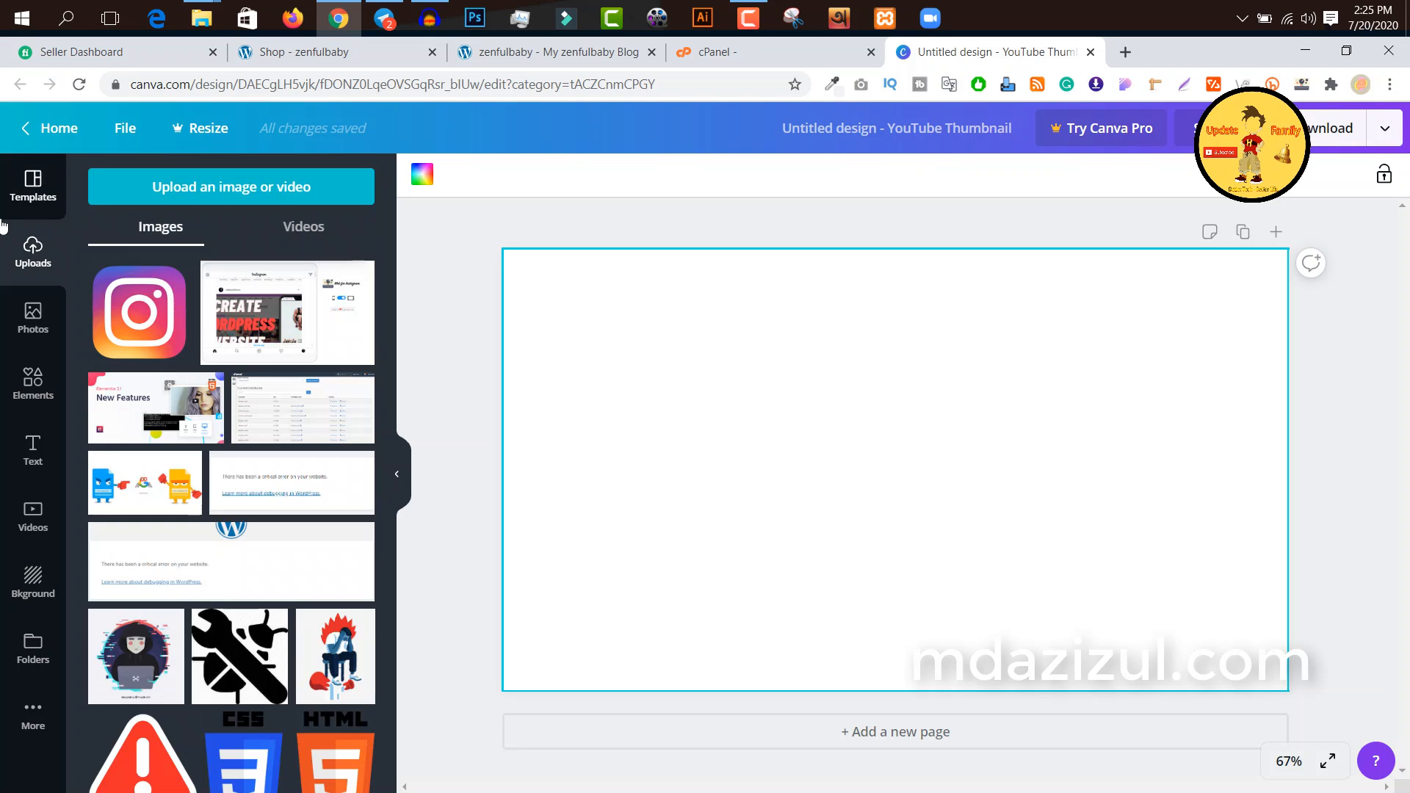
pyautogui.click(290, 232)
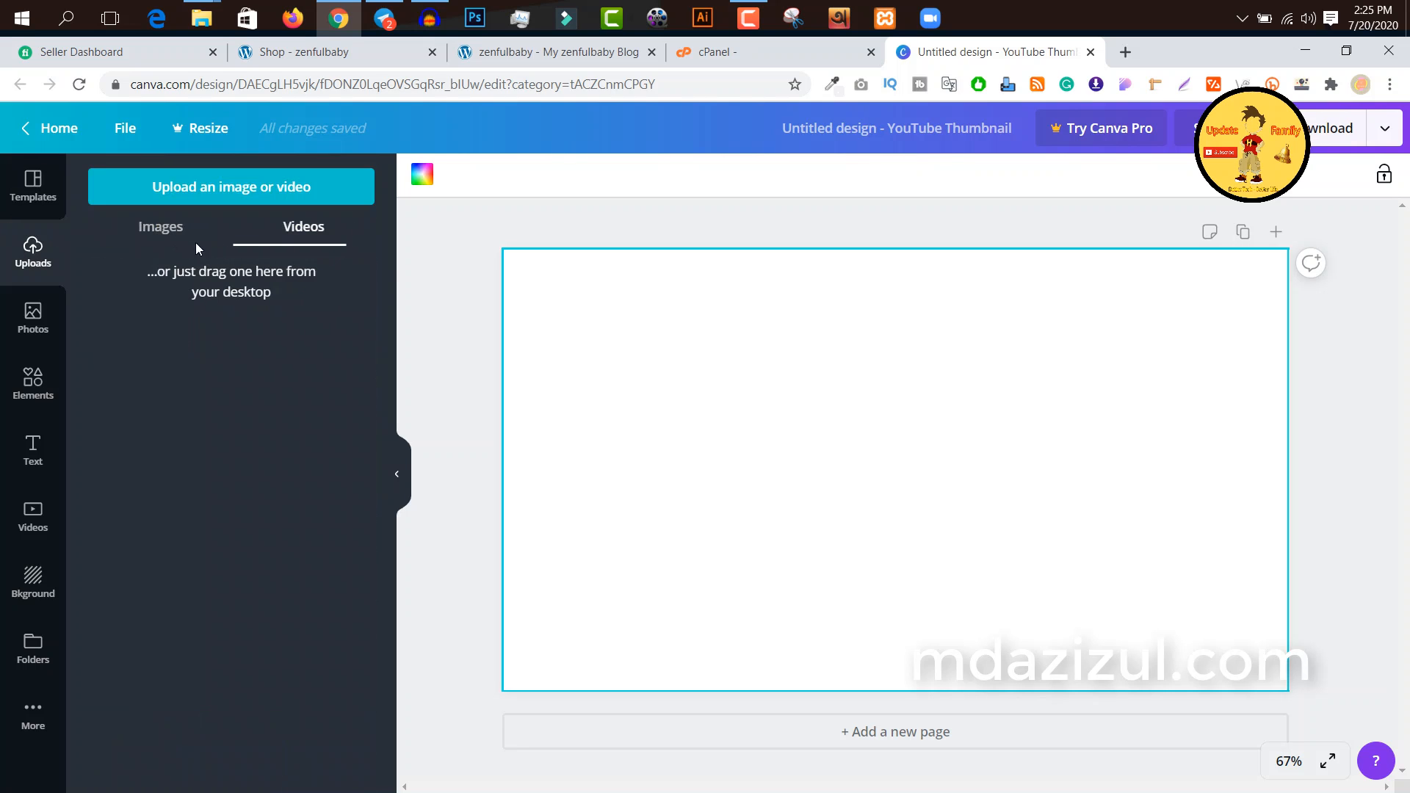
pyautogui.click(171, 233)
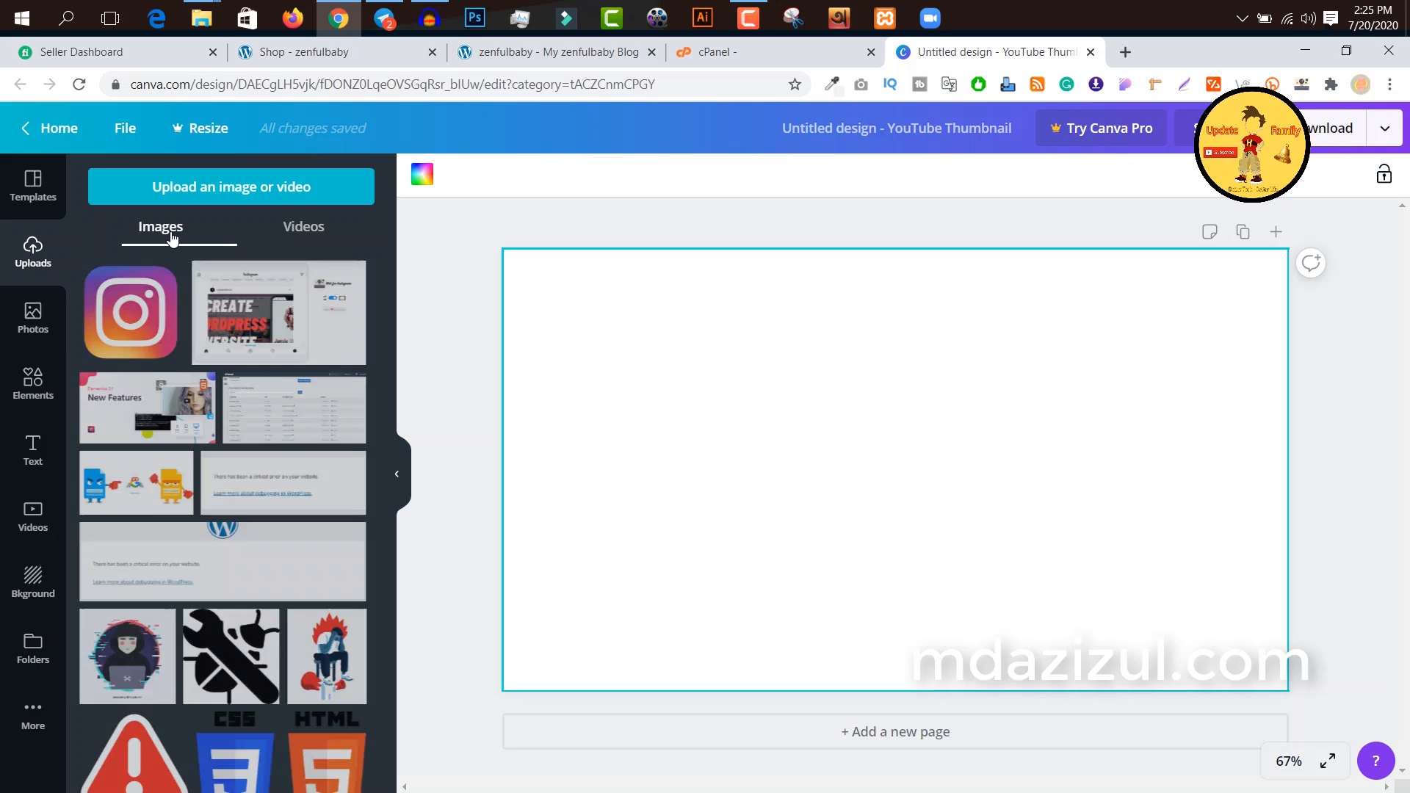
pyautogui.click(222, 192)
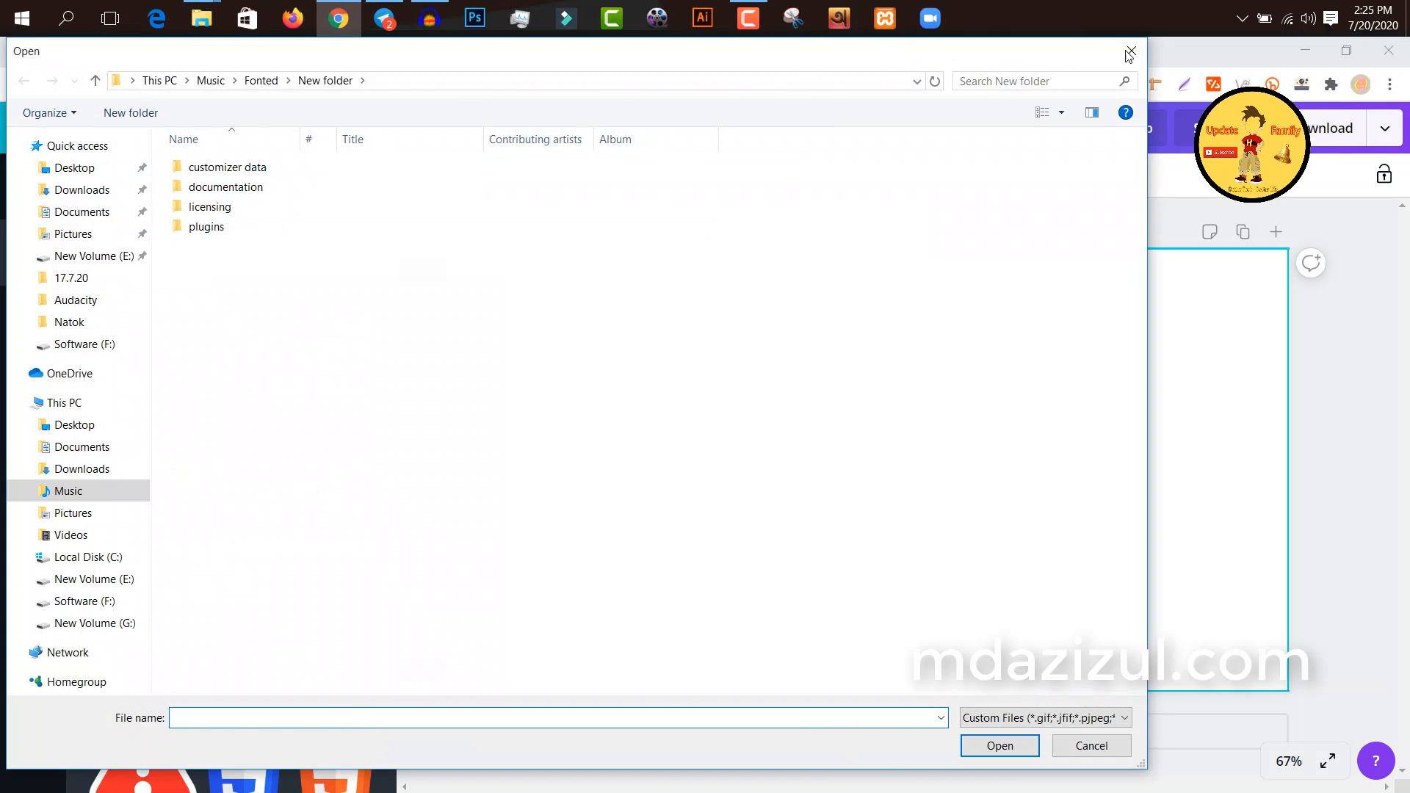
pyautogui.click(1129, 52)
pyautogui.click(222, 192)
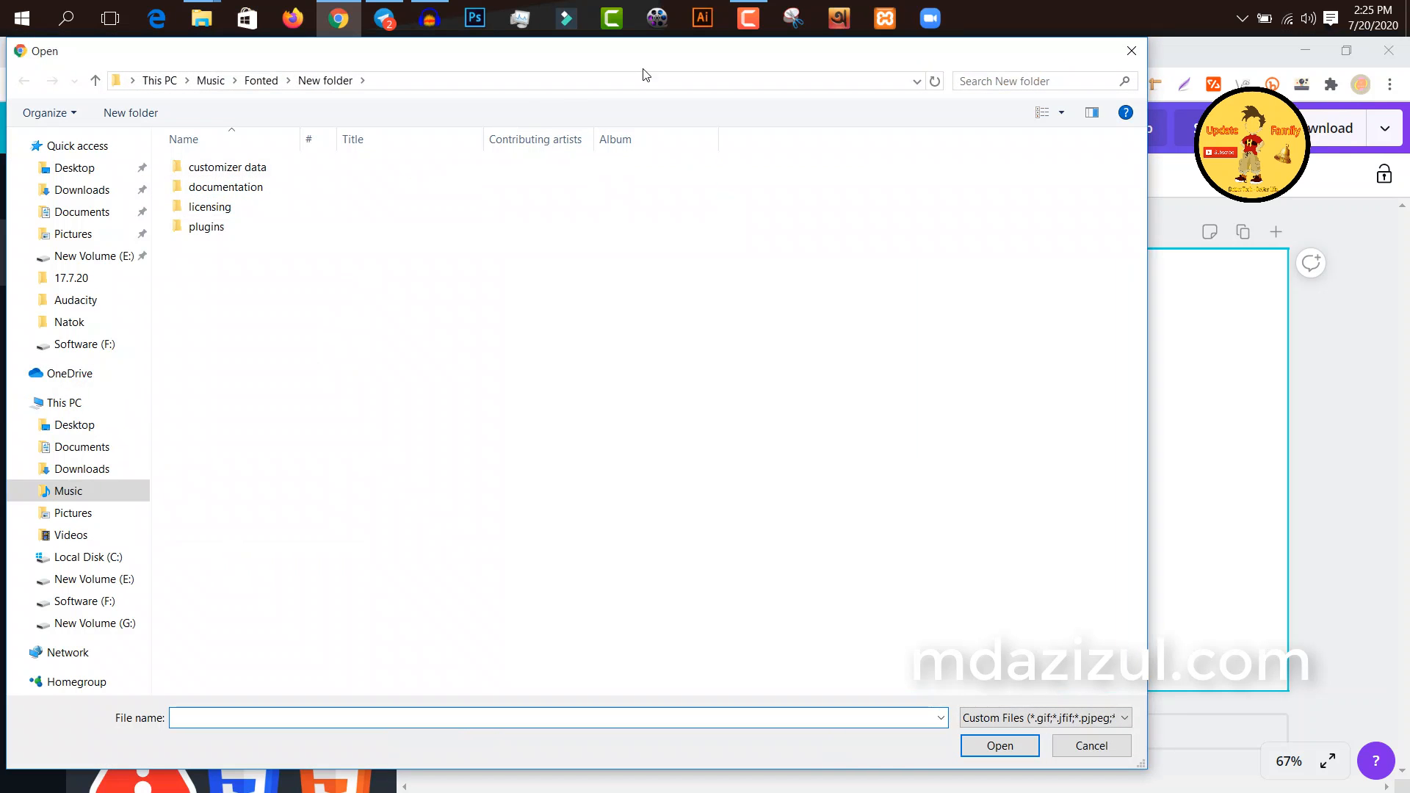
pyautogui.click(1132, 50)
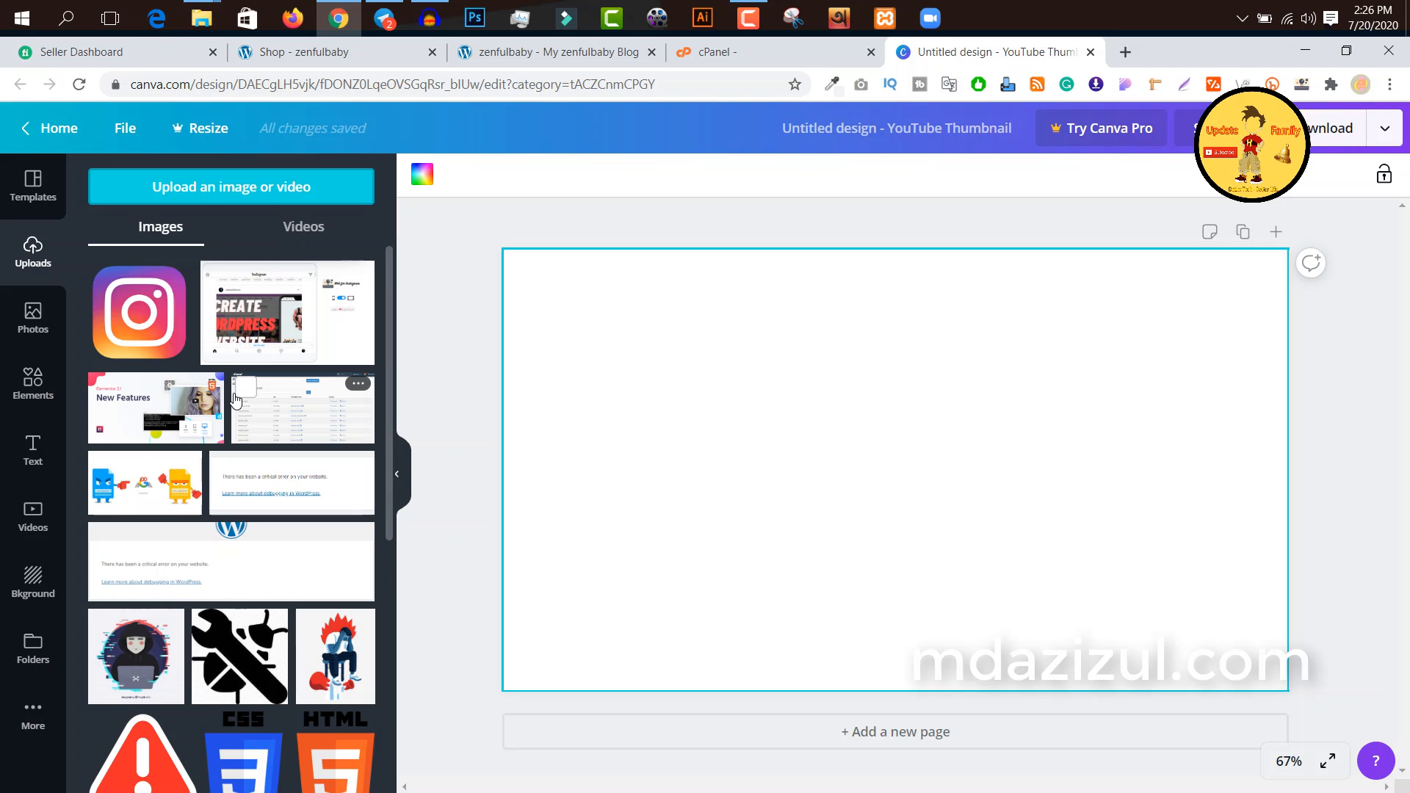
pyautogui.scroll(-5, 242, 433)
pyautogui.scroll(5, 242, 433)
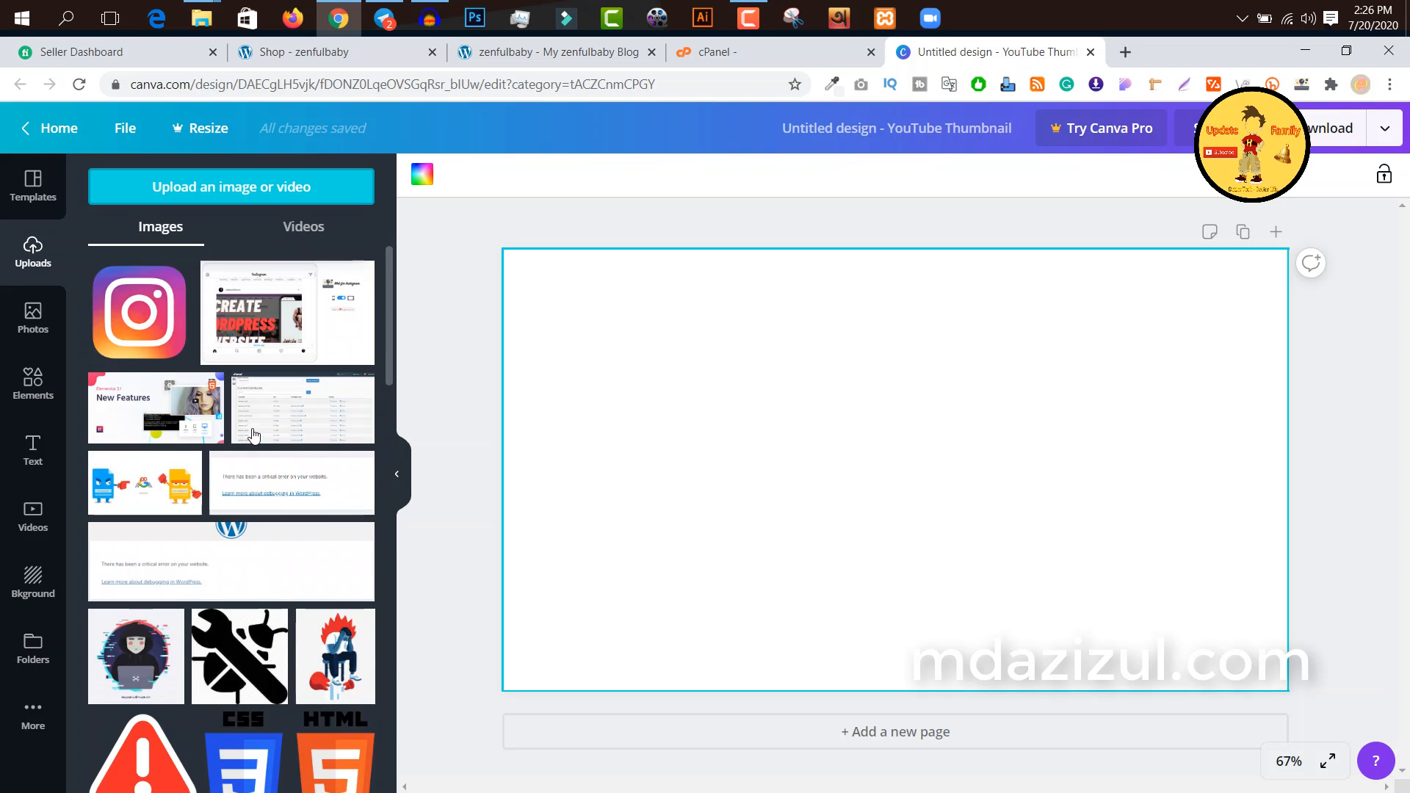
# Step: Browse the stock photos, and search the elements library for arrow graphics
pyautogui.click(33, 317)
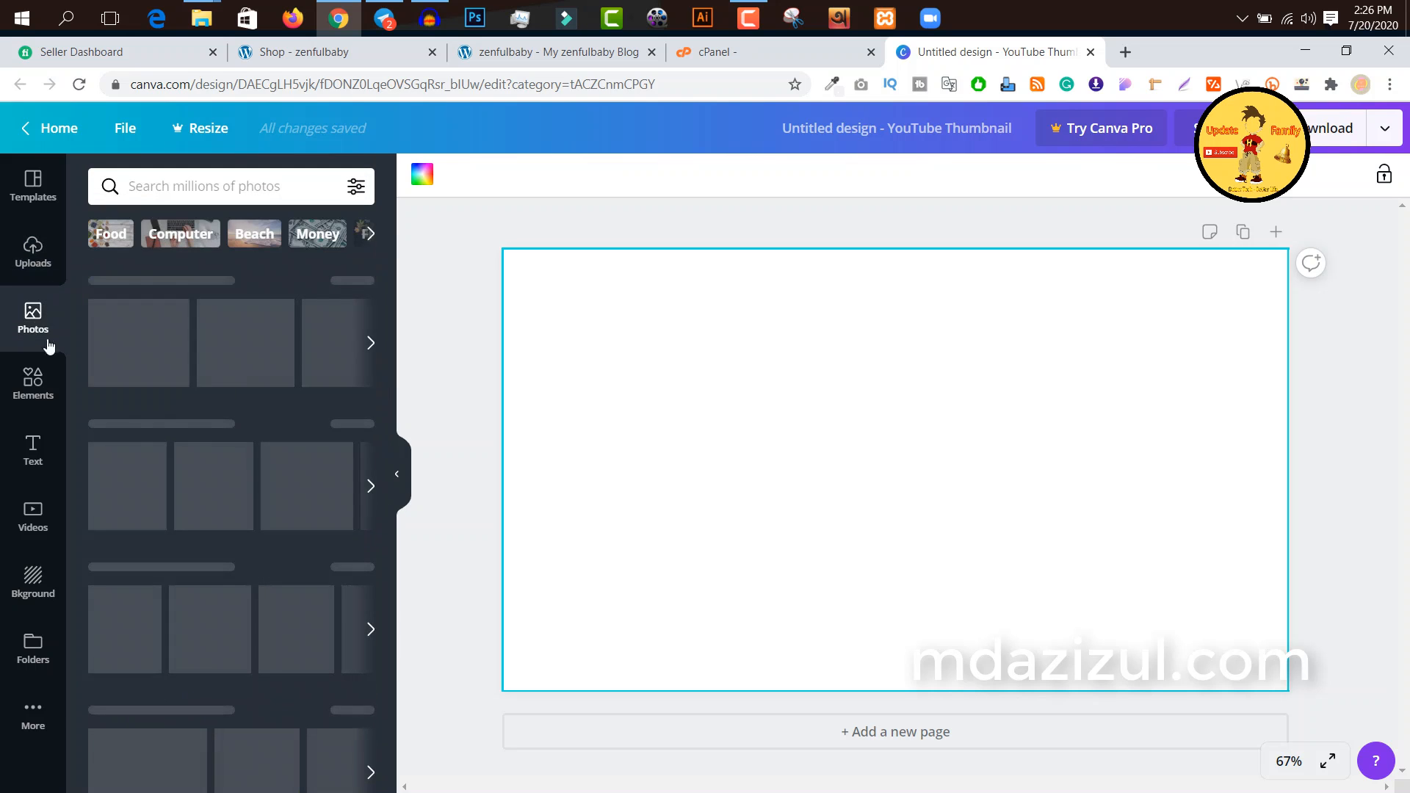
pyautogui.scroll(-4, 189, 514)
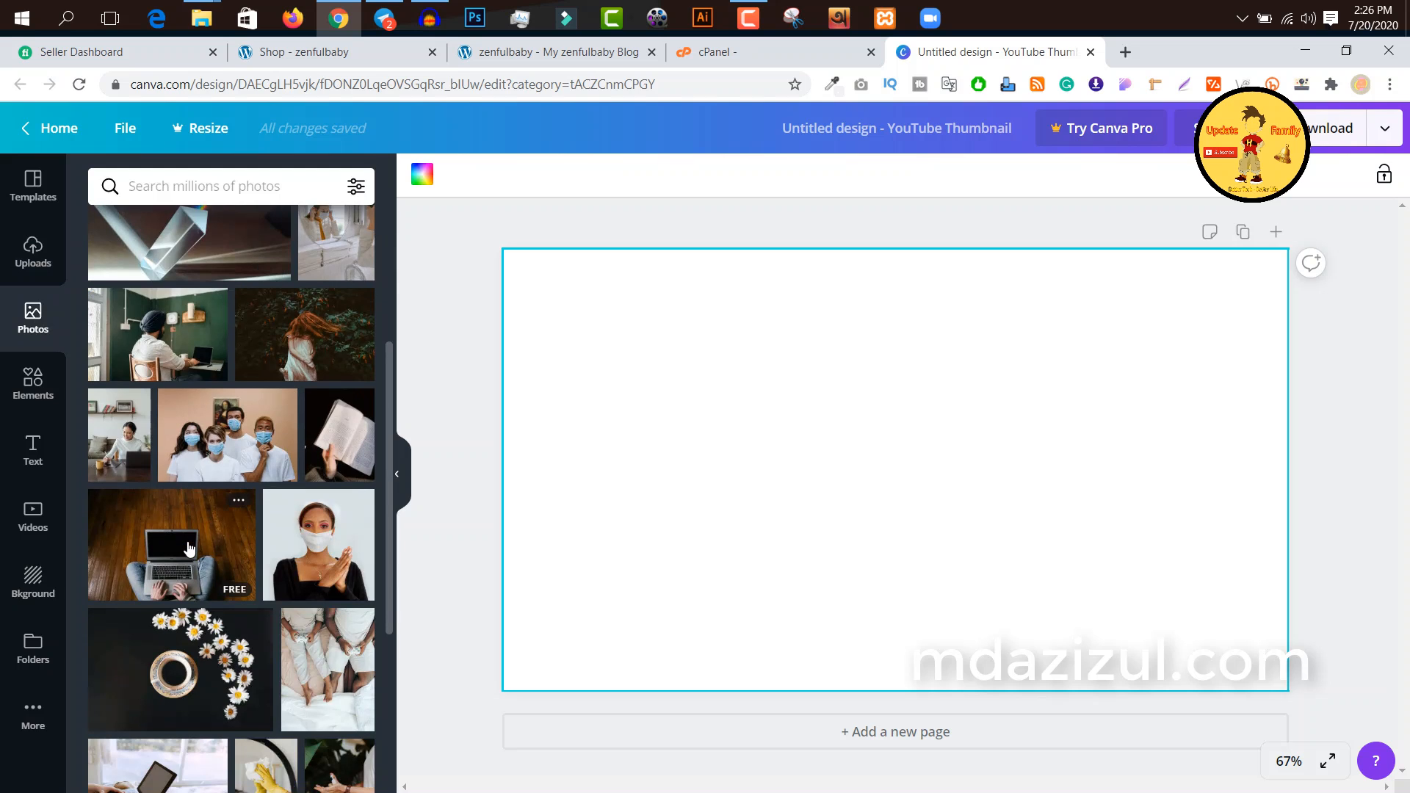
pyautogui.click(24, 387)
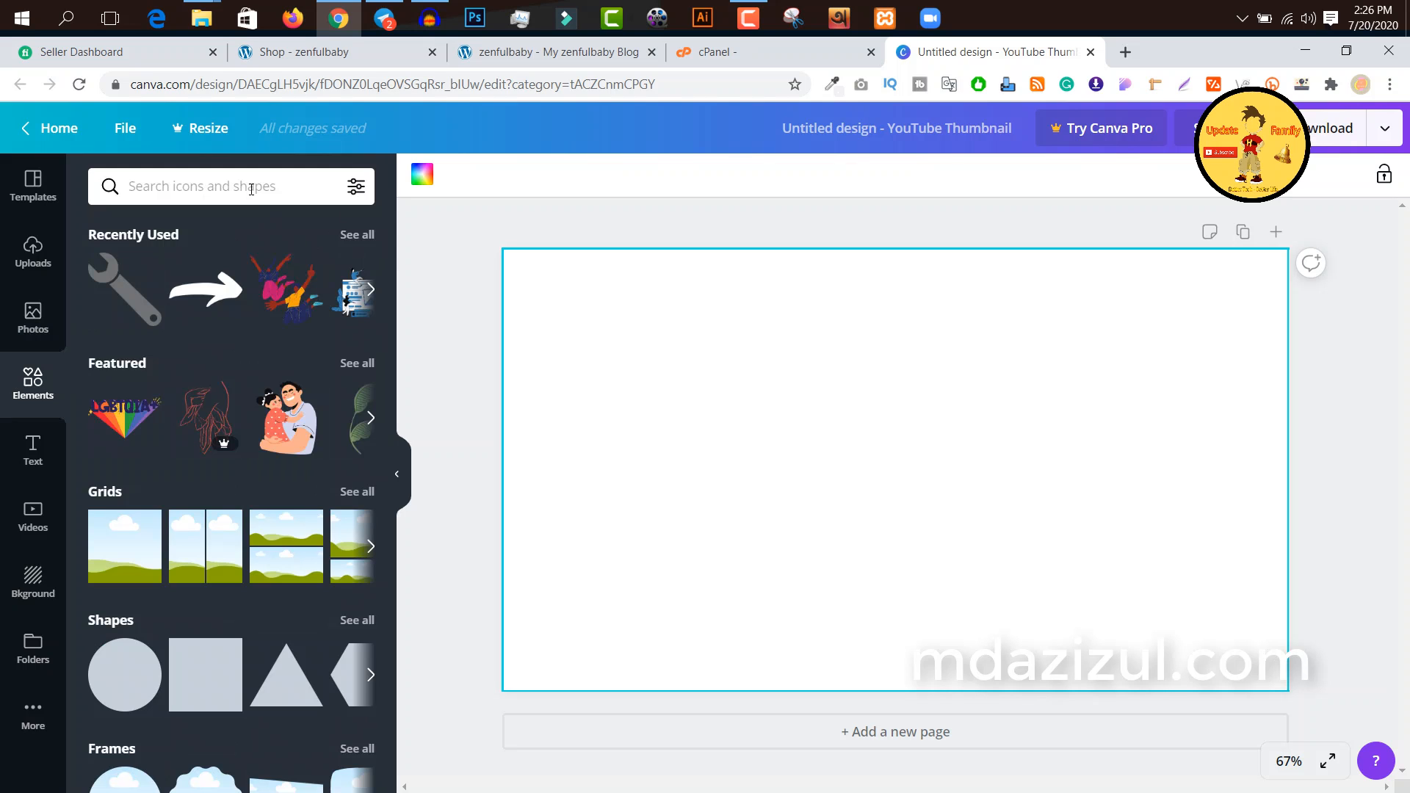
pyautogui.click(251, 188)
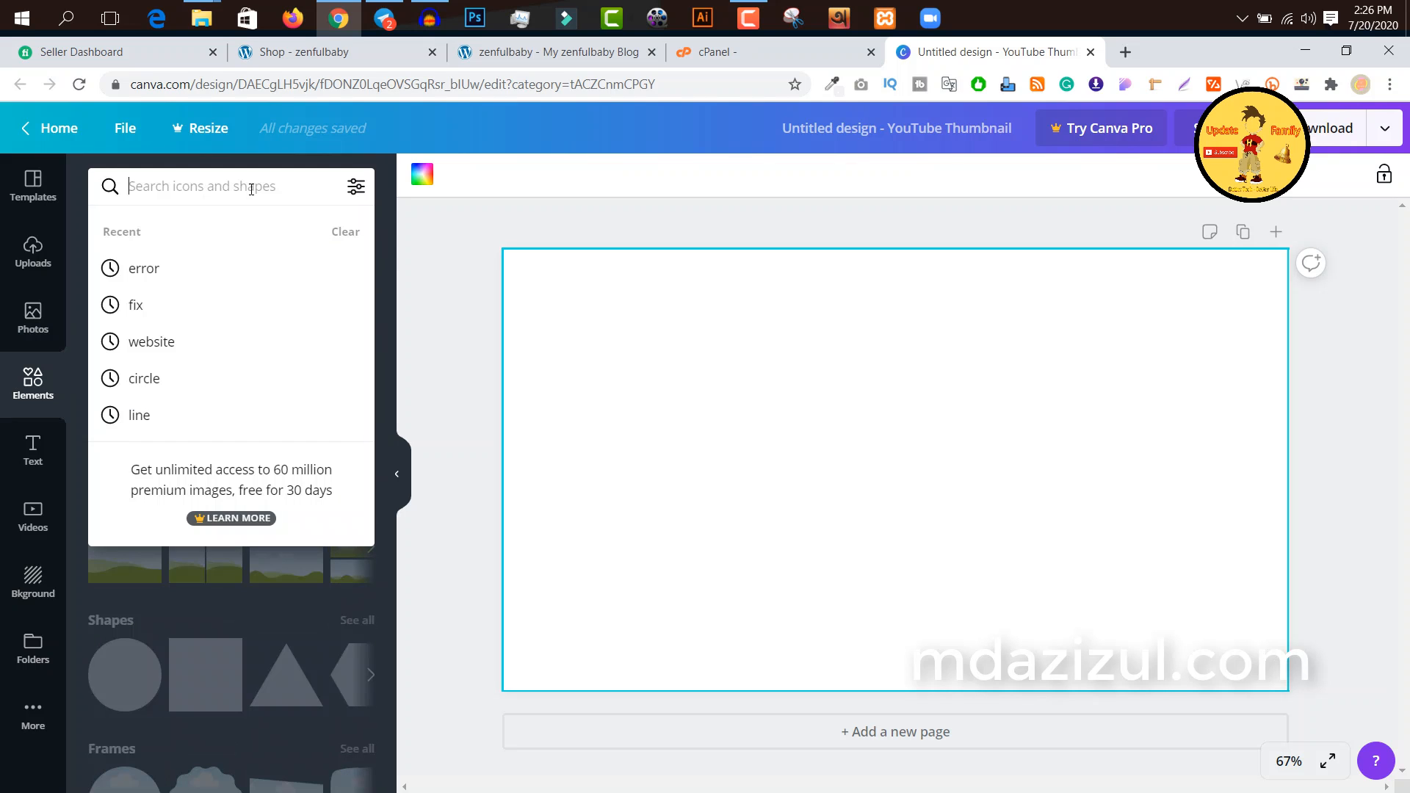
pyautogui.write('arr')
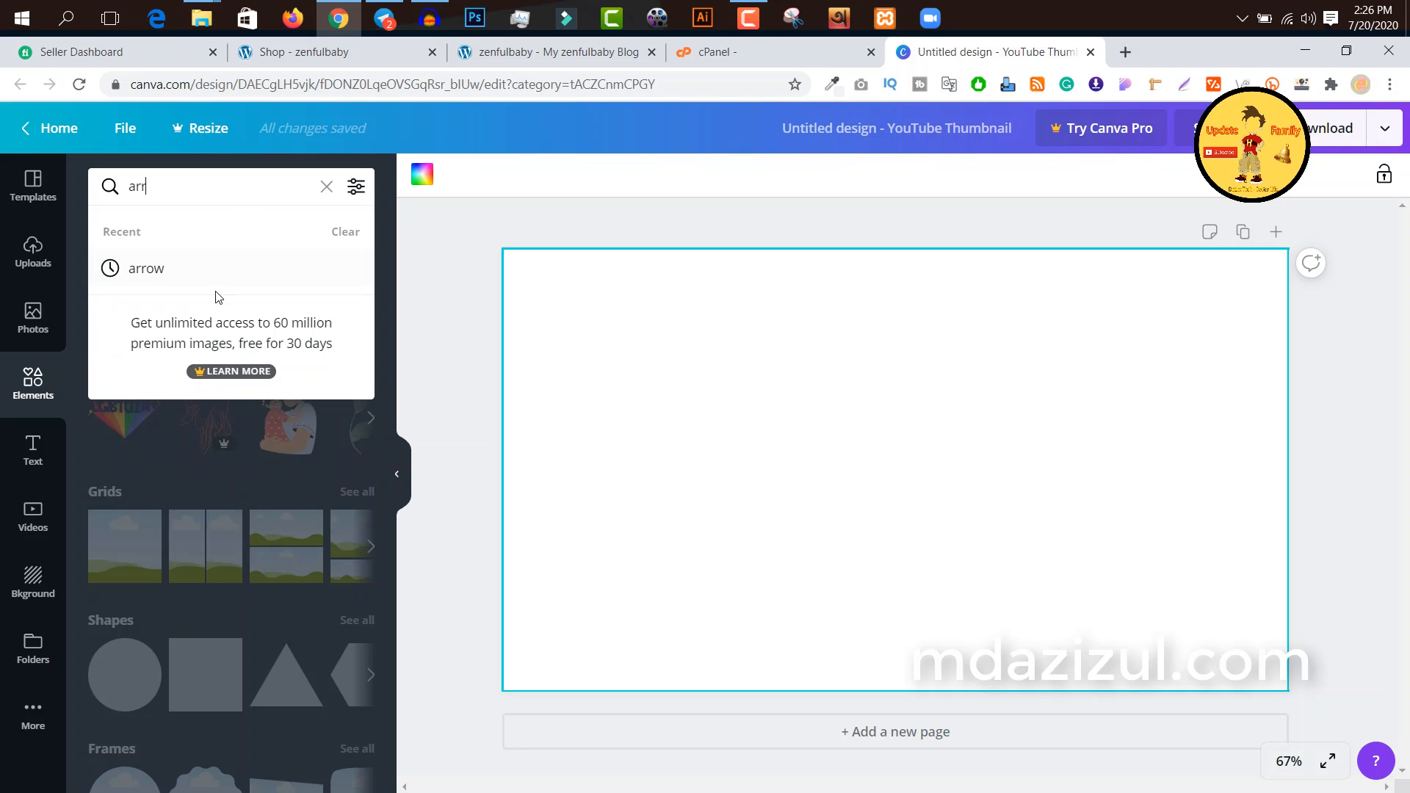
pyautogui.click(215, 279)
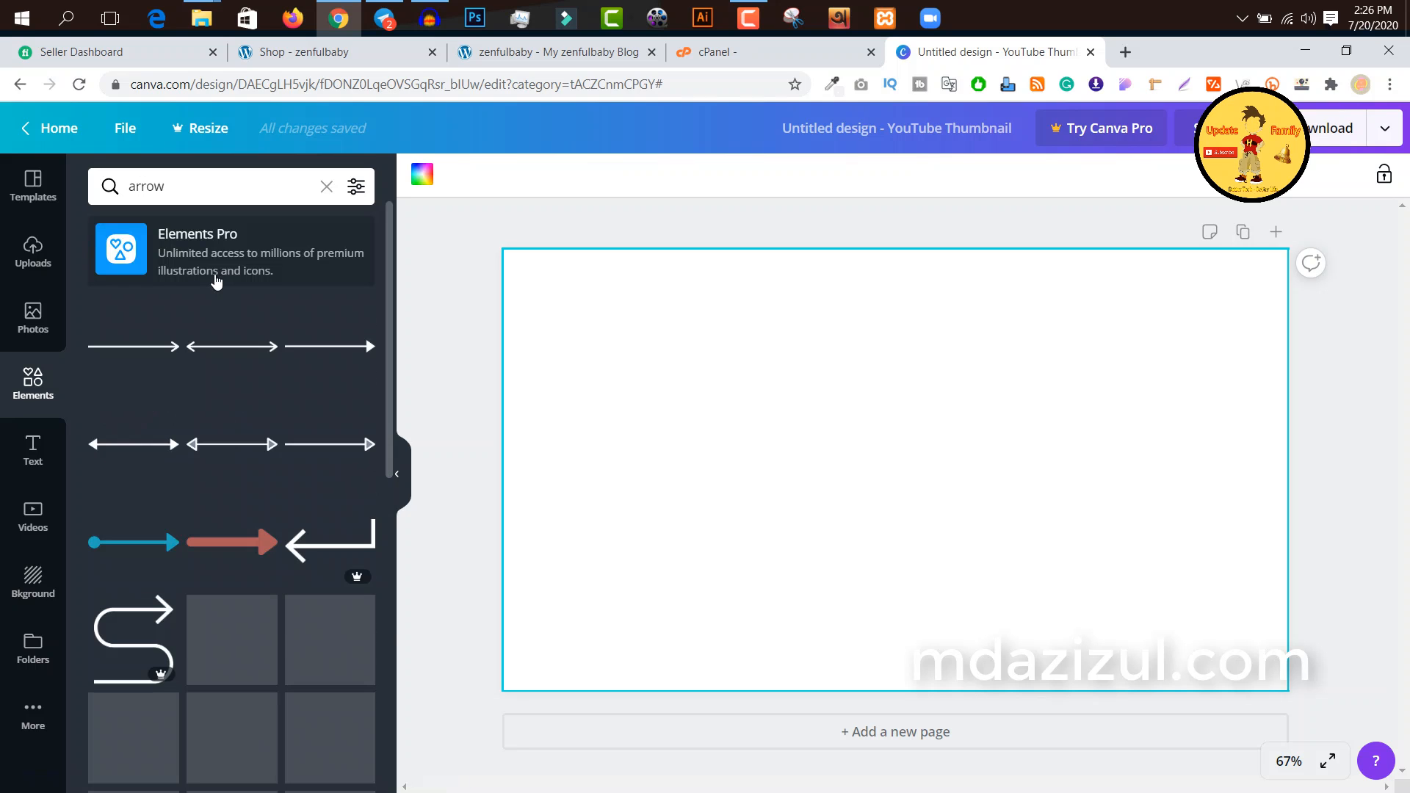
pyautogui.scroll(-4, 226, 589)
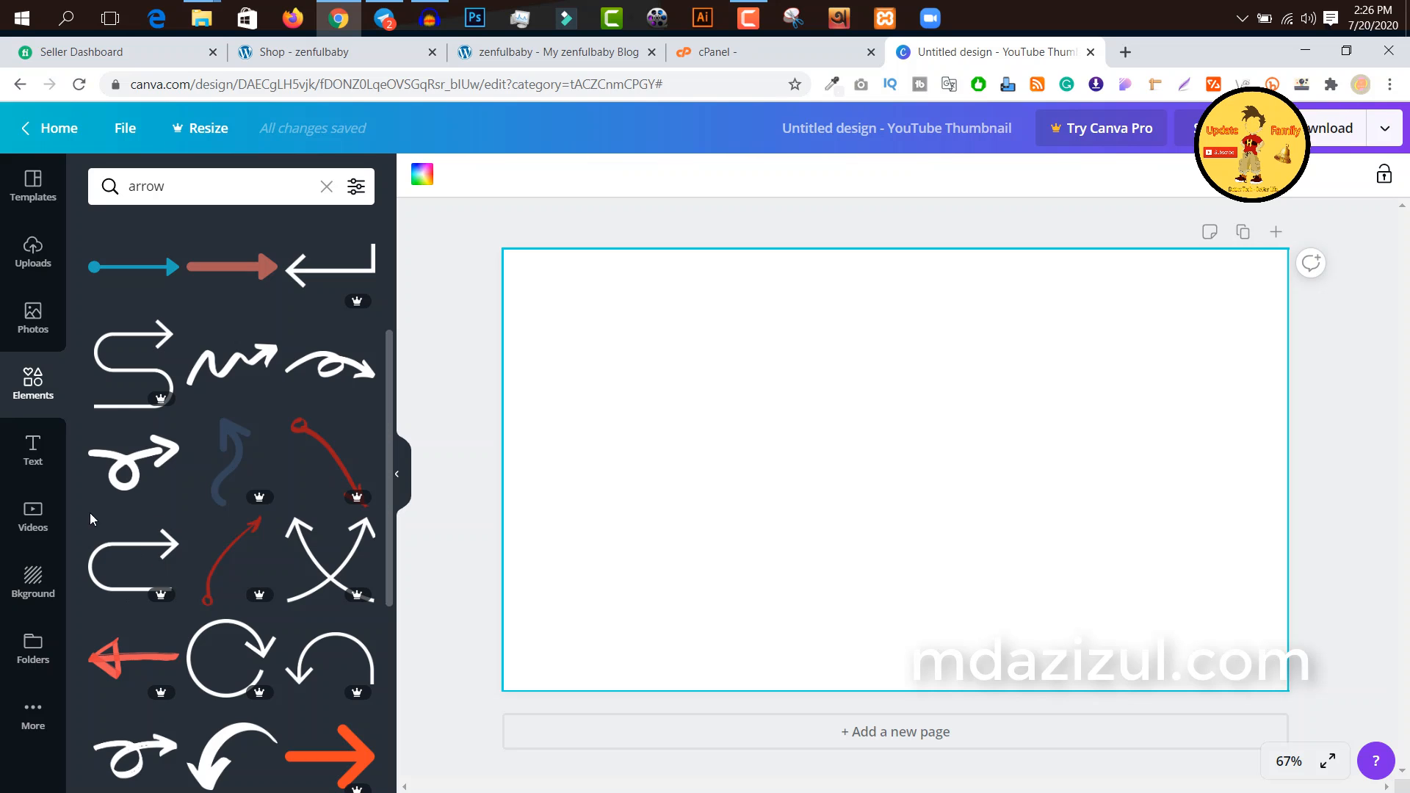
# Step: Examine the text options, including the heading styles and font combinations
pyautogui.click(26, 459)
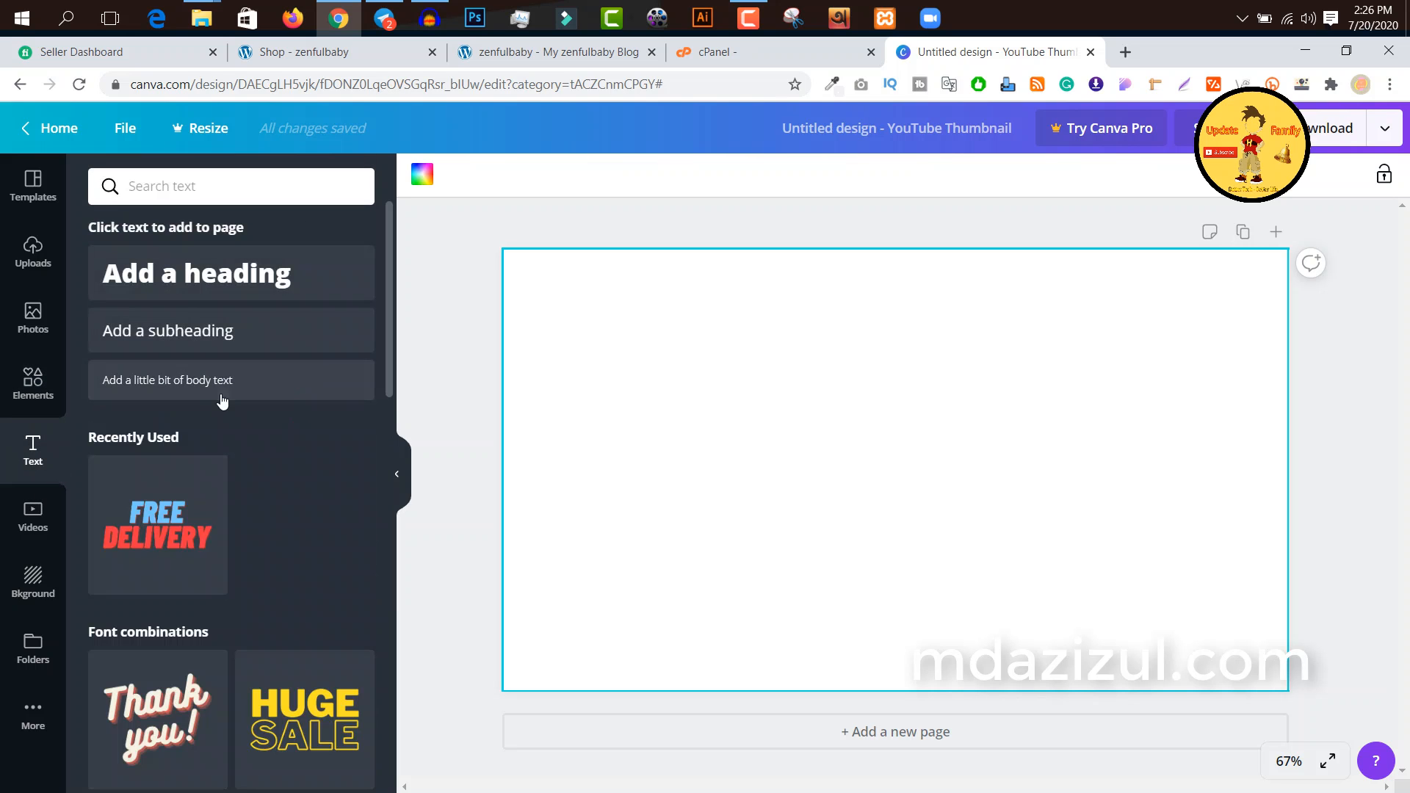
pyautogui.scroll(-5, 229, 576)
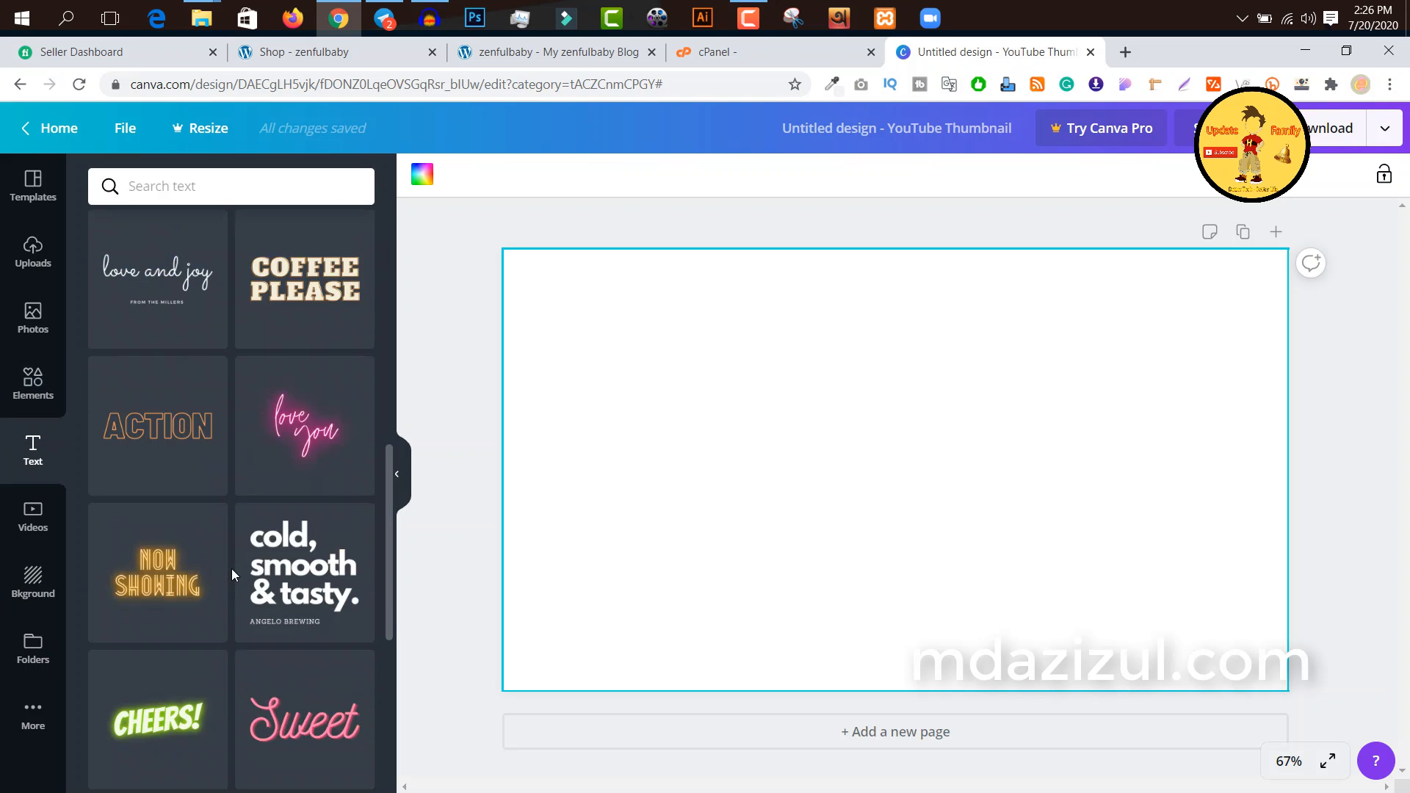
pyautogui.scroll(-1, 231, 569)
pyautogui.scroll(5, 231, 569)
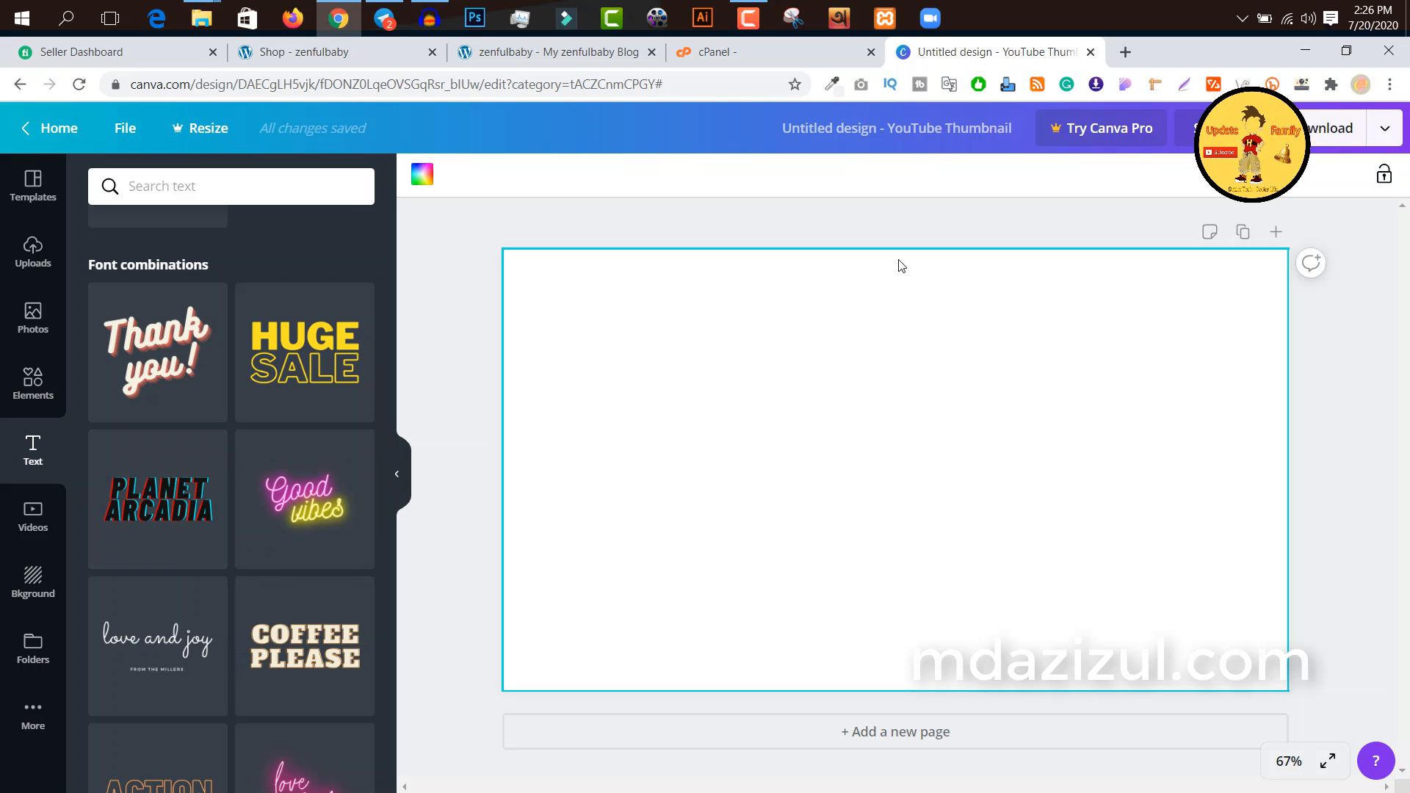
# Step: Browse the stock video categories, and look through the background colours and images
pyautogui.click(53, 521)
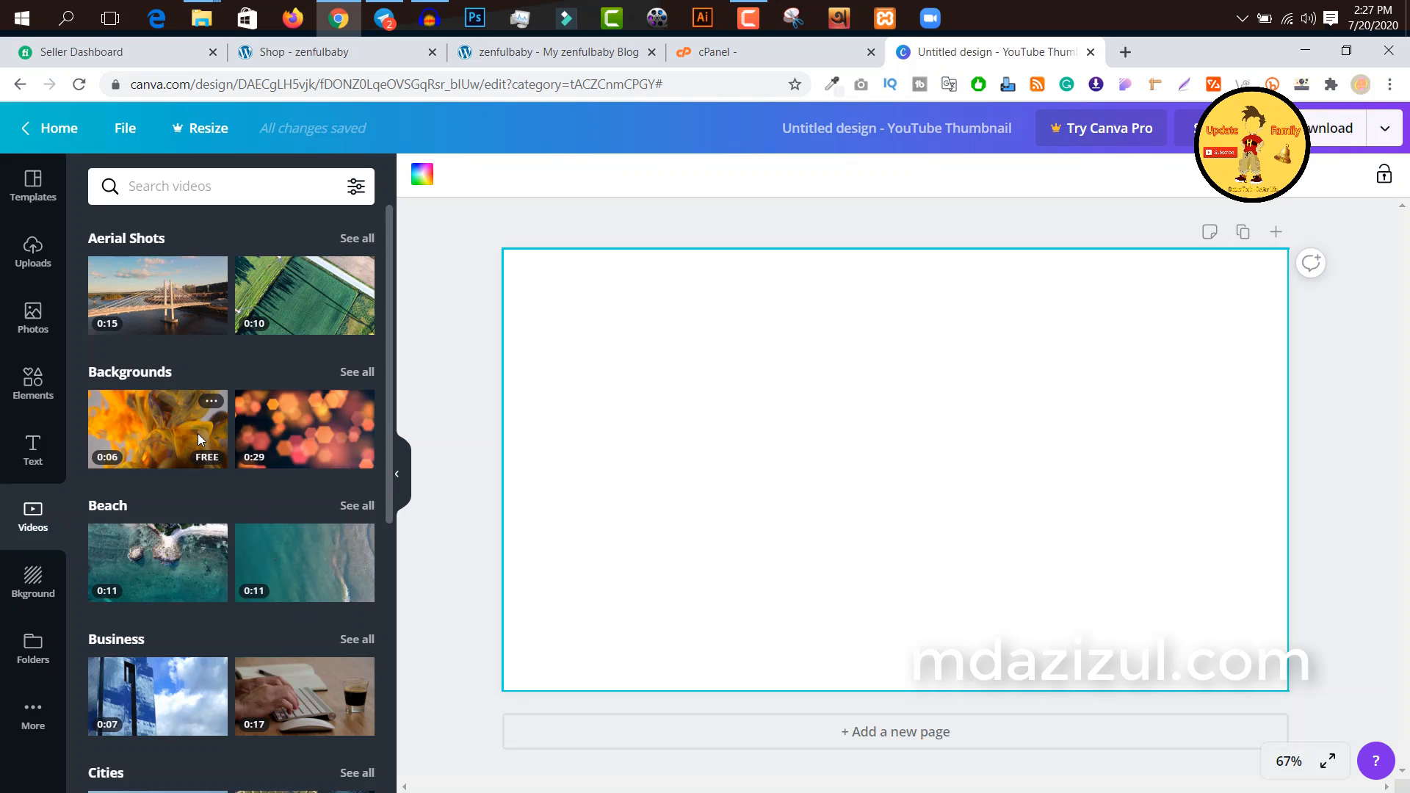
pyautogui.scroll(-5, 342, 357)
pyautogui.scroll(-4, 191, 545)
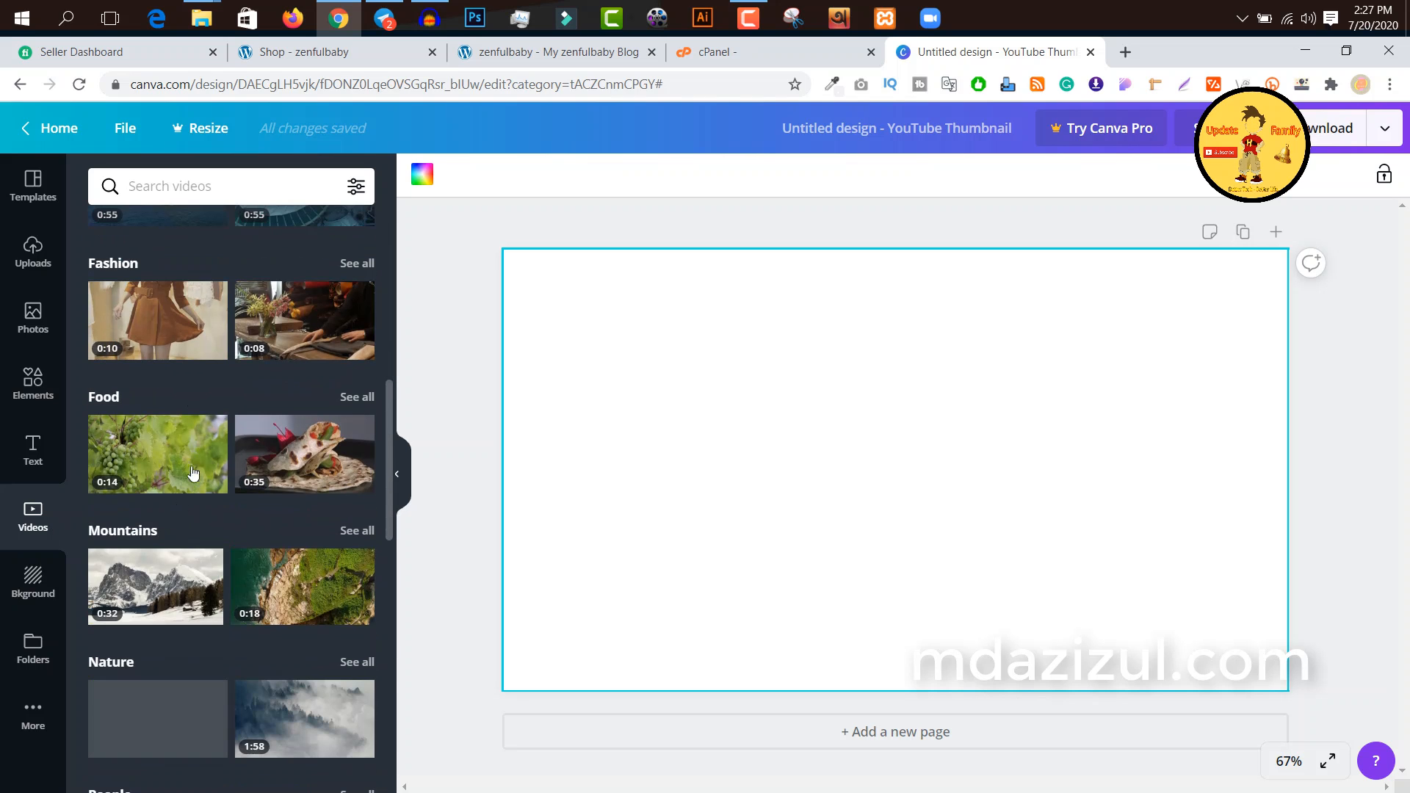
pyautogui.click(33, 581)
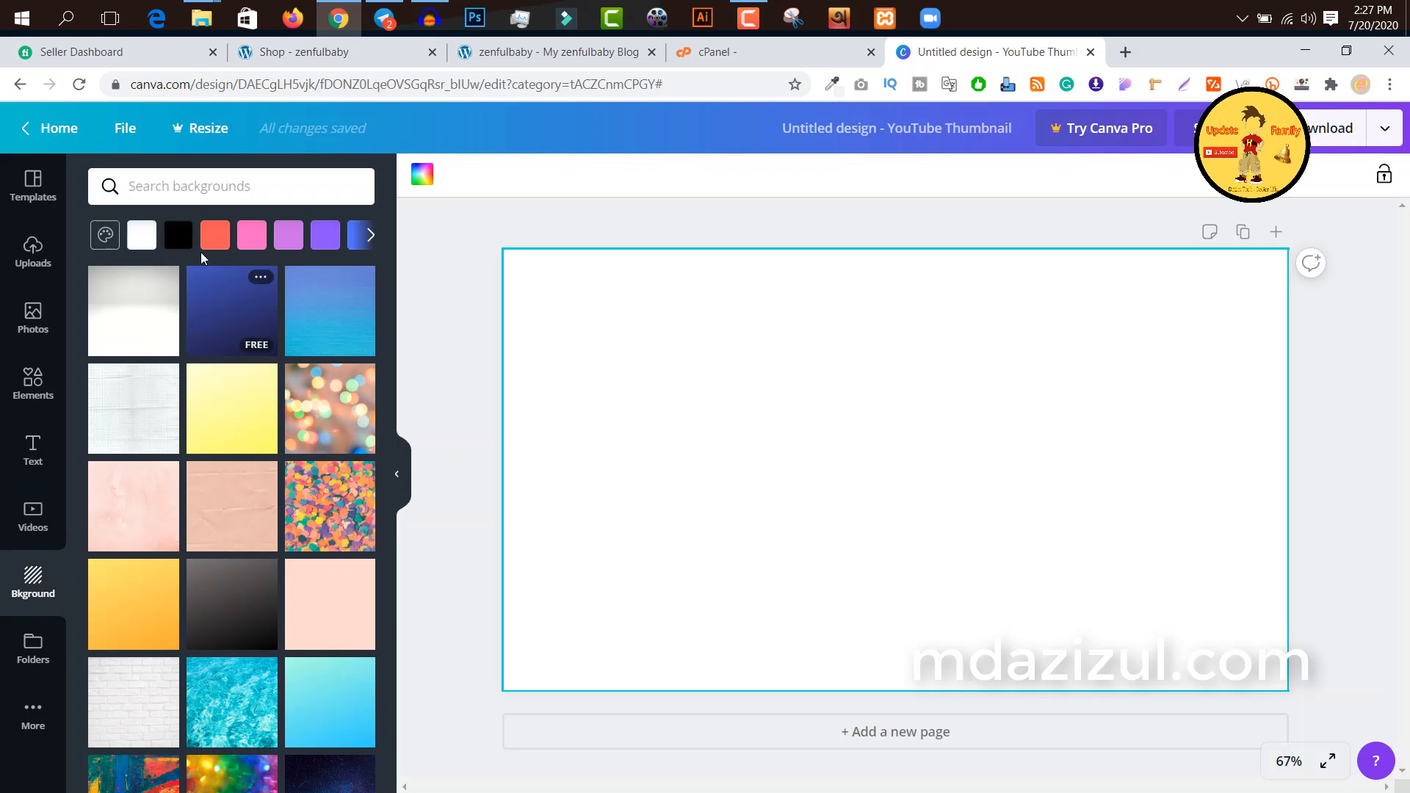
pyautogui.click(371, 235)
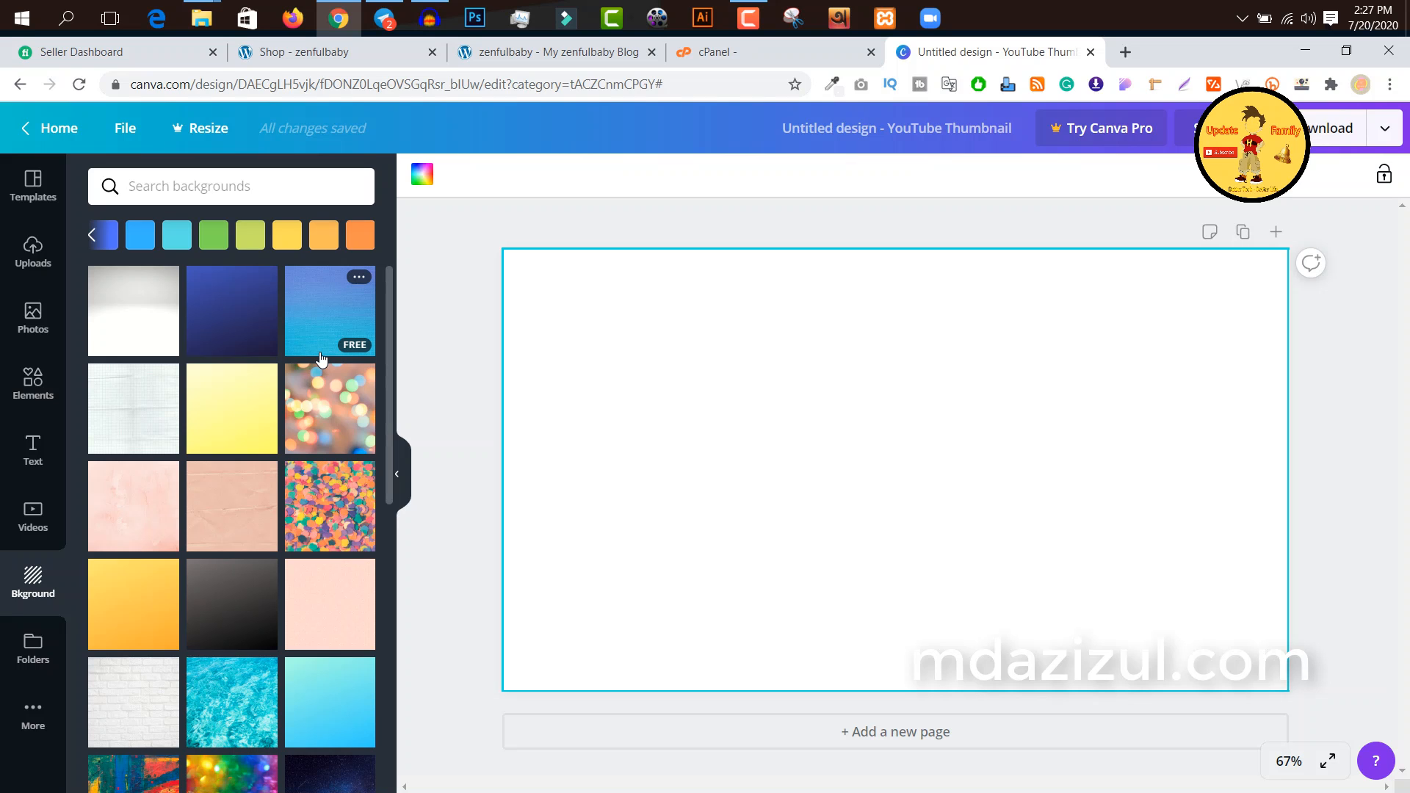
# Step: View the design folders, and look through the additional Canva apps and integrations
pyautogui.click(35, 659)
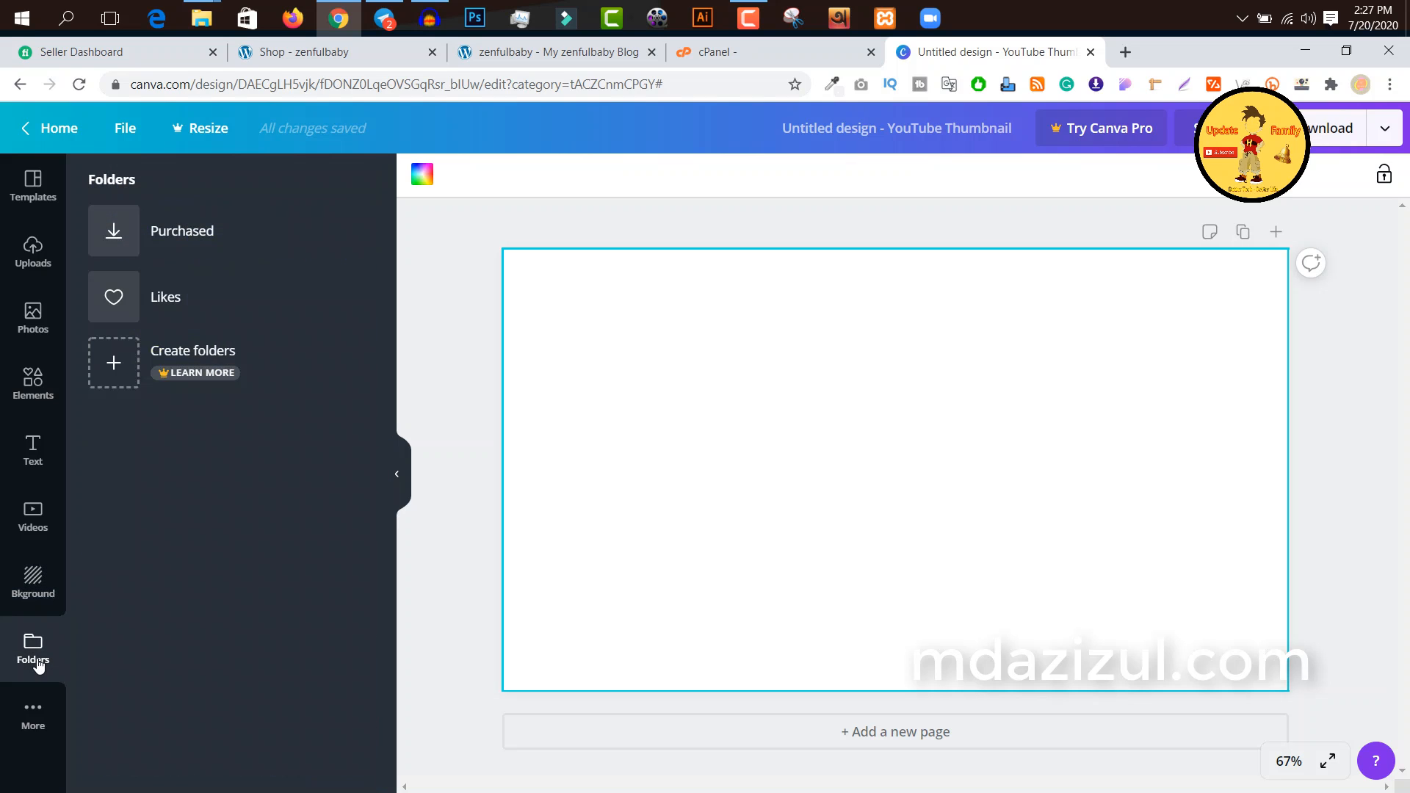
pyautogui.click(40, 708)
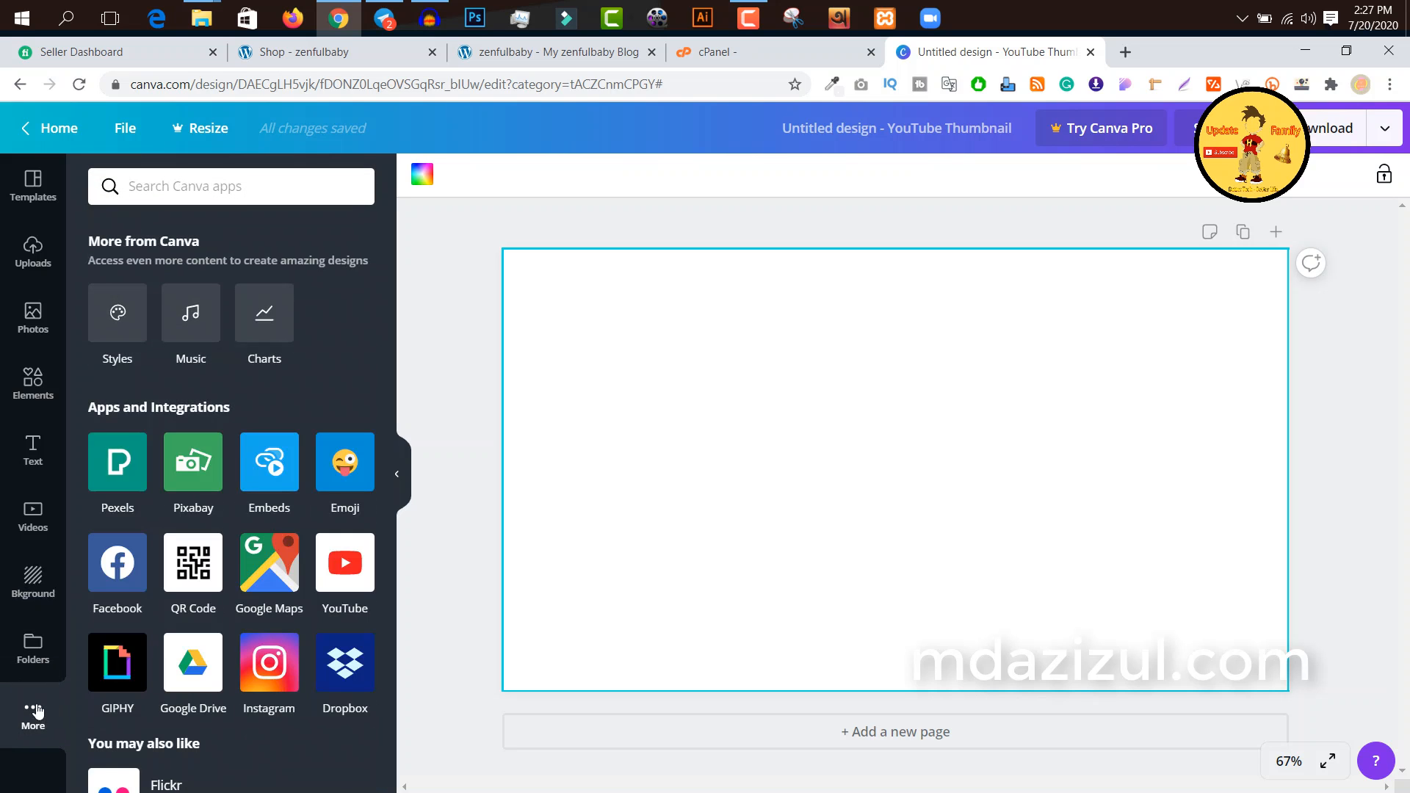
pyautogui.scroll(-5, 218, 408)
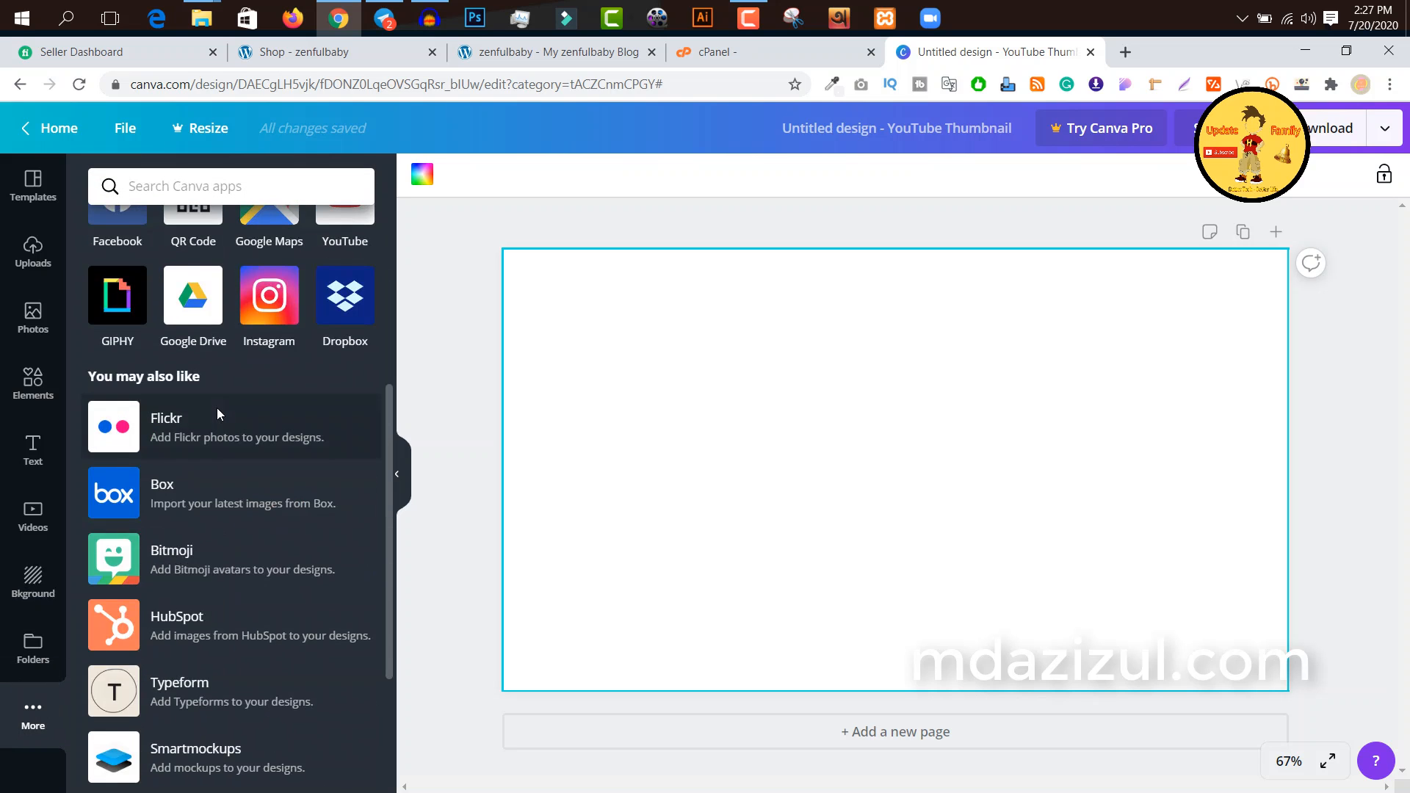
# Step: Review the Canva apps and integrations once more, and return to the thumbnail templates
pyautogui.scroll(5, 217, 409)
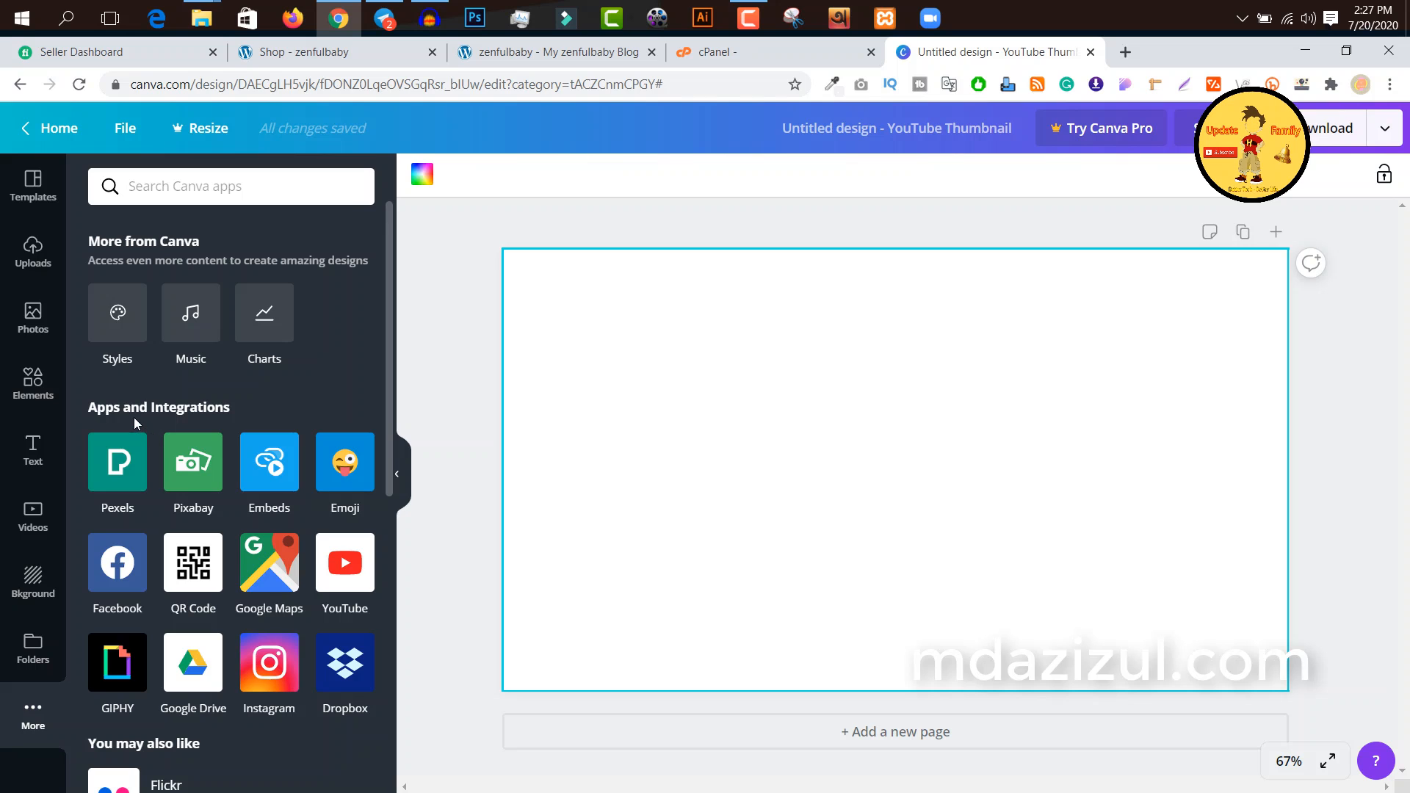
pyautogui.scroll(-10, 310, 596)
pyautogui.scroll(10, 310, 596)
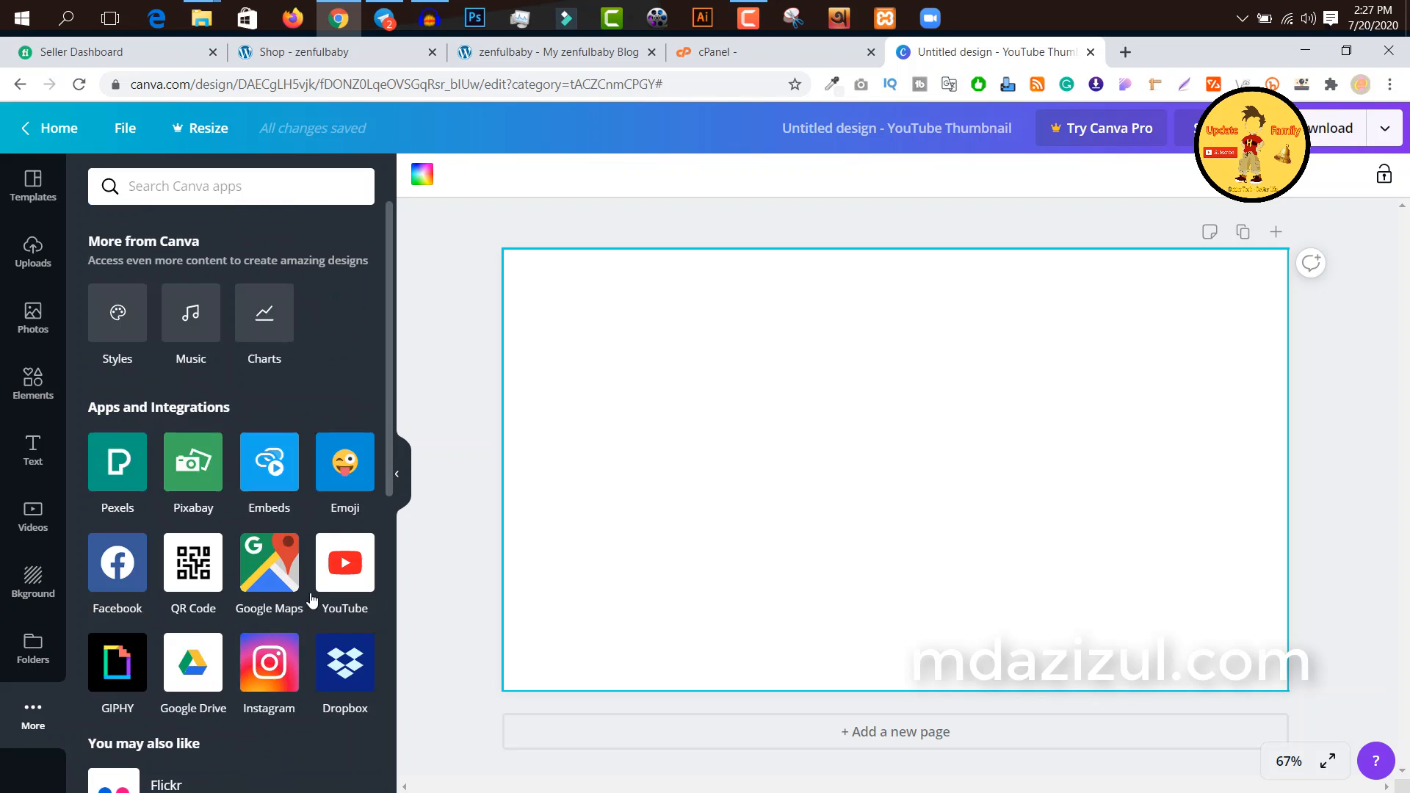
pyautogui.click(41, 197)
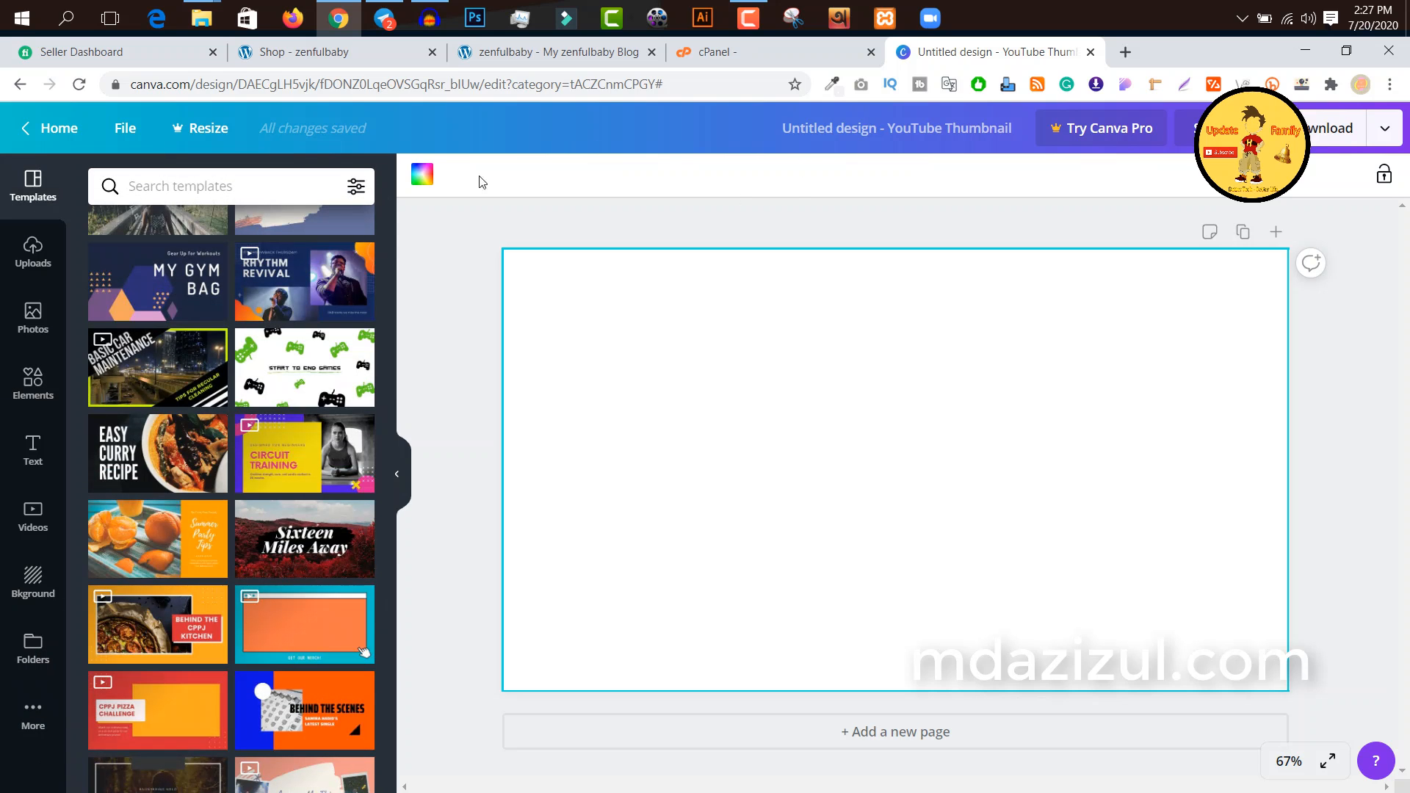
# Step: Set the blank thumbnail's background colour to black from the default colours
pyautogui.click(423, 177)
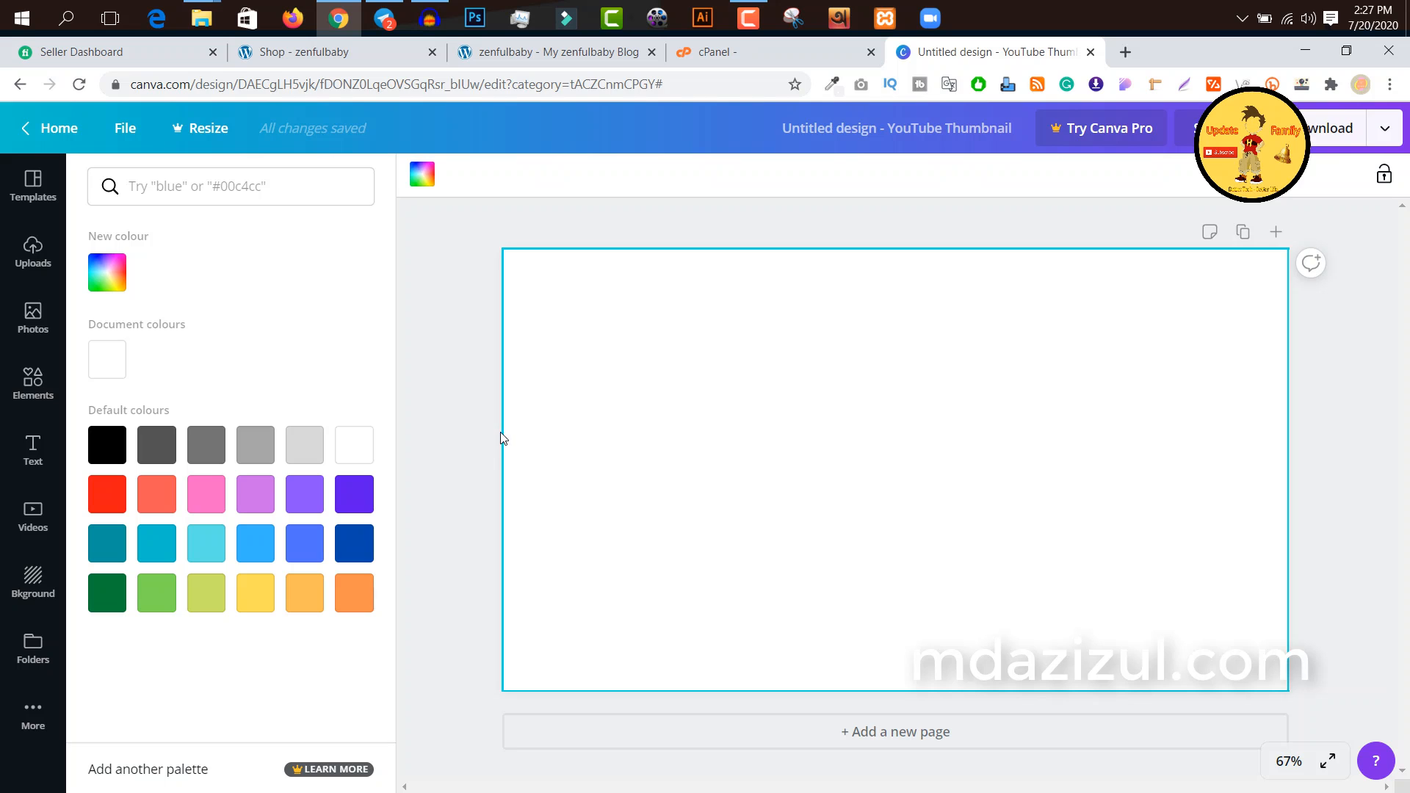
pyautogui.click(108, 454)
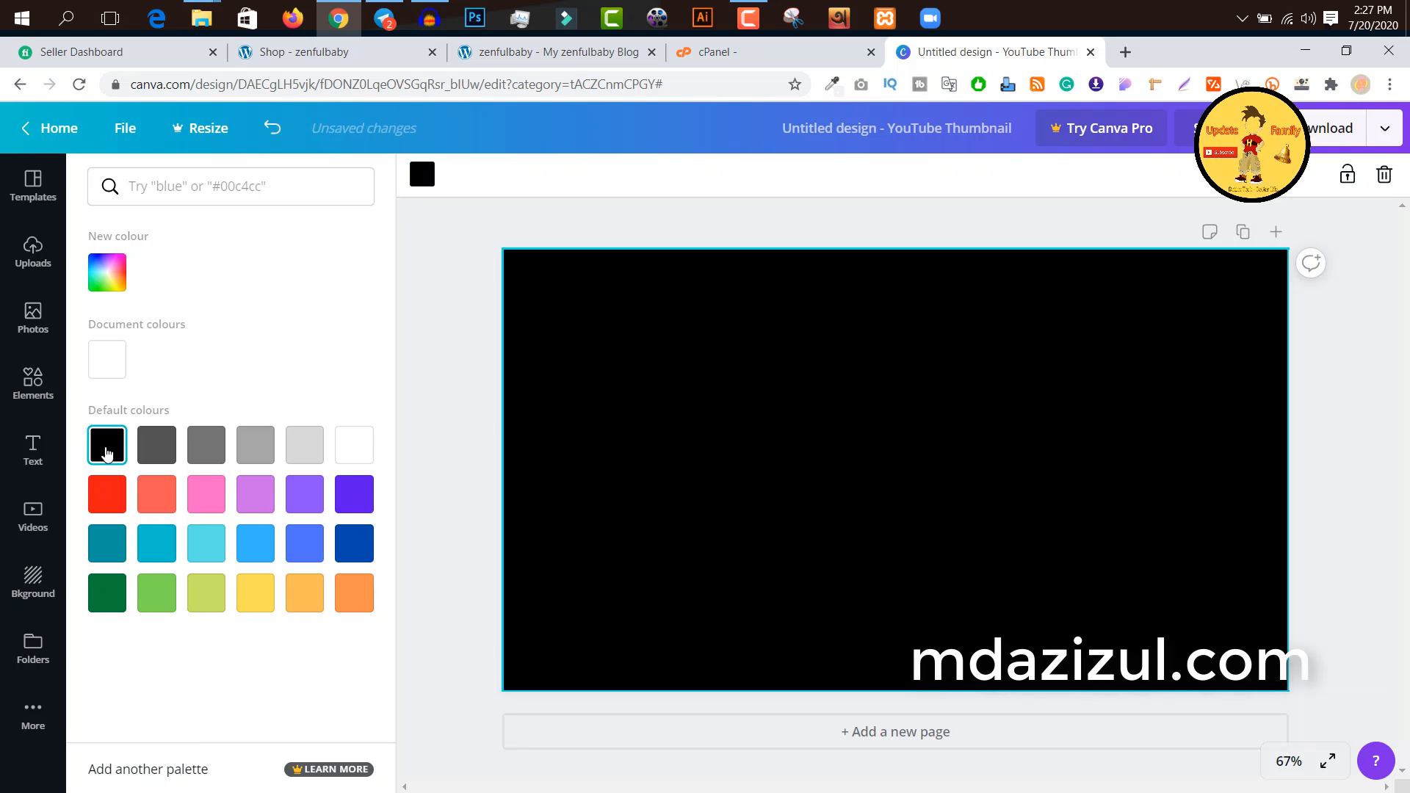
pyautogui.click(571, 235)
# Step: In File Explorer, open the a.avi recording from folder a in Camtasia Studio, paused and with its sound muted
pyautogui.moveTo(202, 19)
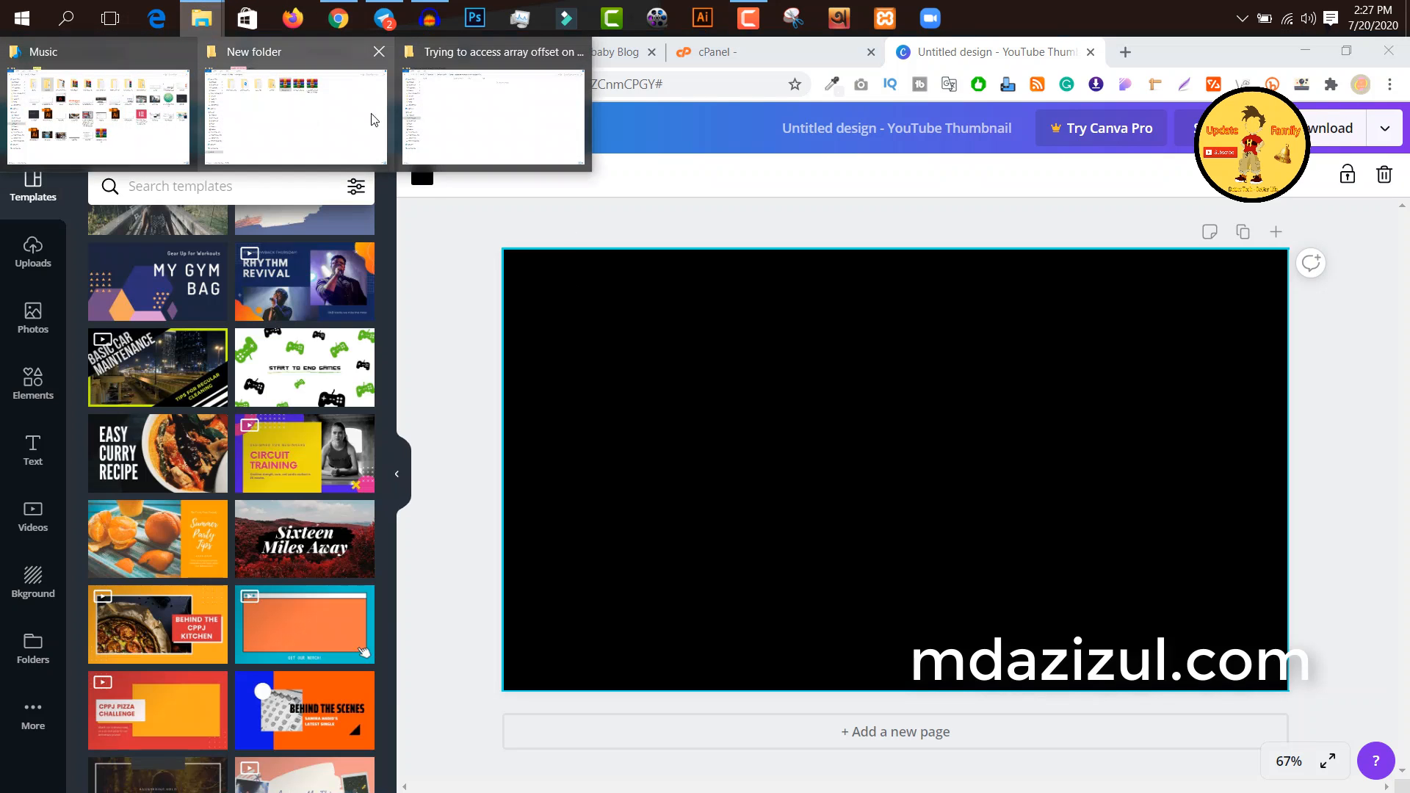
pyautogui.click(478, 103)
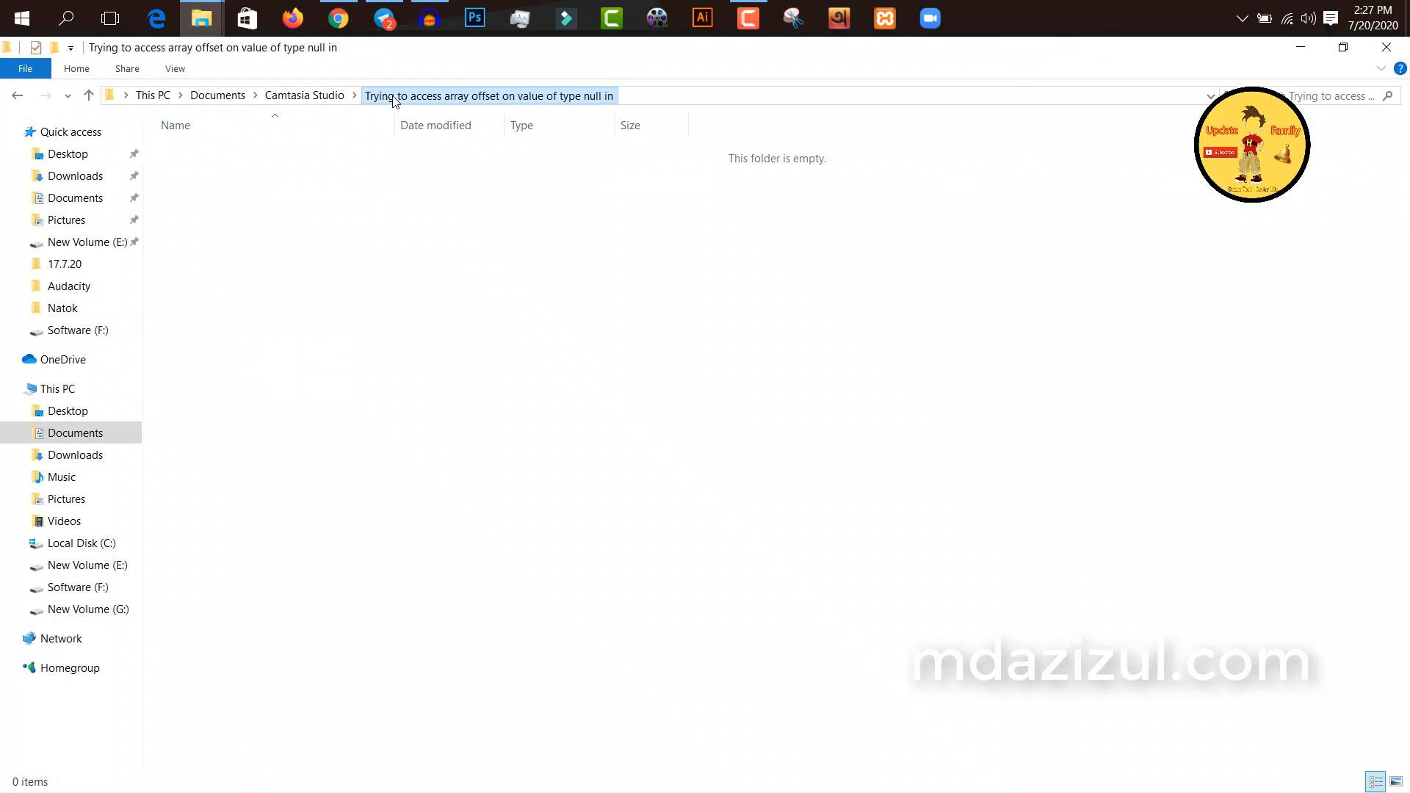
pyautogui.click(304, 95)
pyautogui.doubleClick(279, 154)
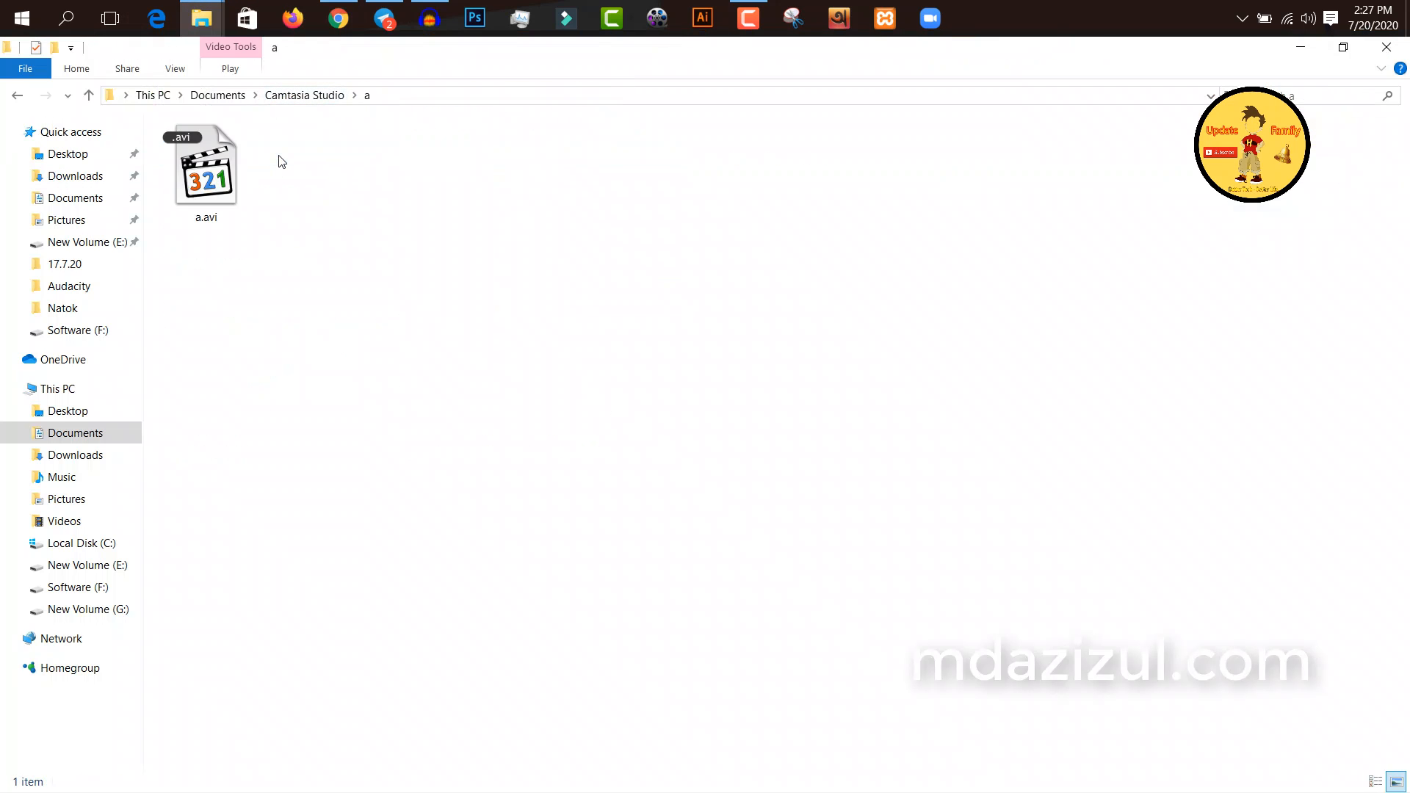
pyautogui.click(222, 185)
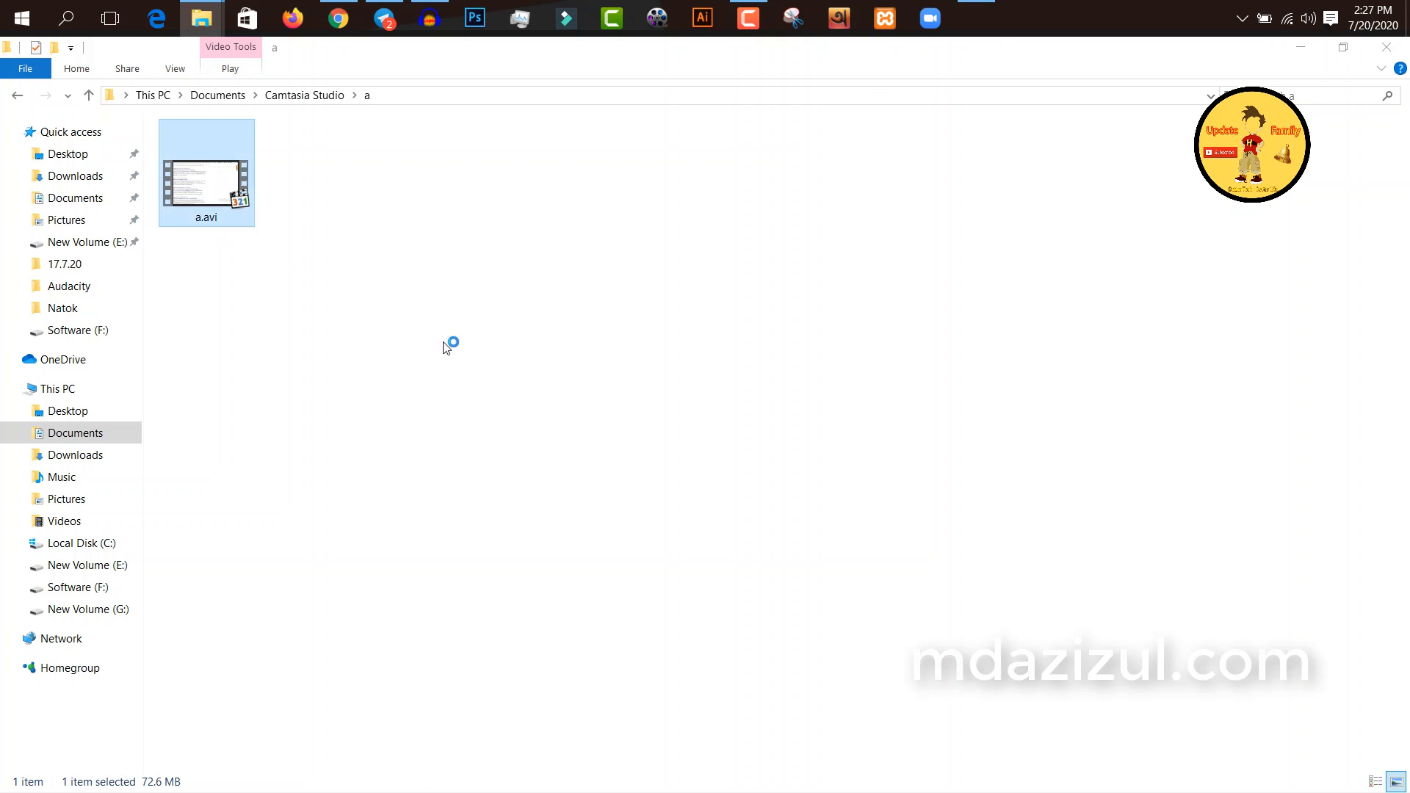
pyautogui.click(1203, 746)
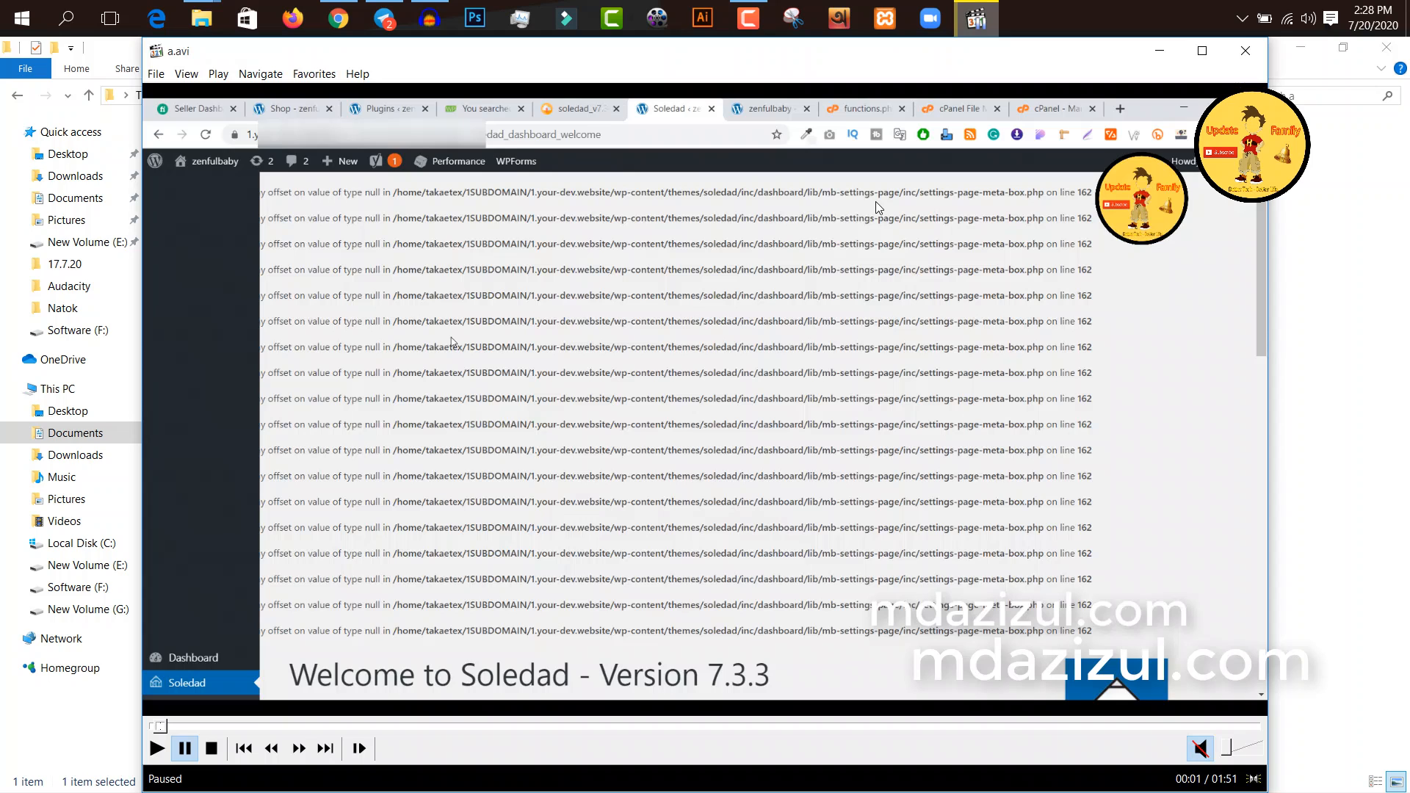
# Step: Search Windows for "sni" and launch the Snipping Tool
pyautogui.click(65, 22)
pyautogui.click(106, 559)
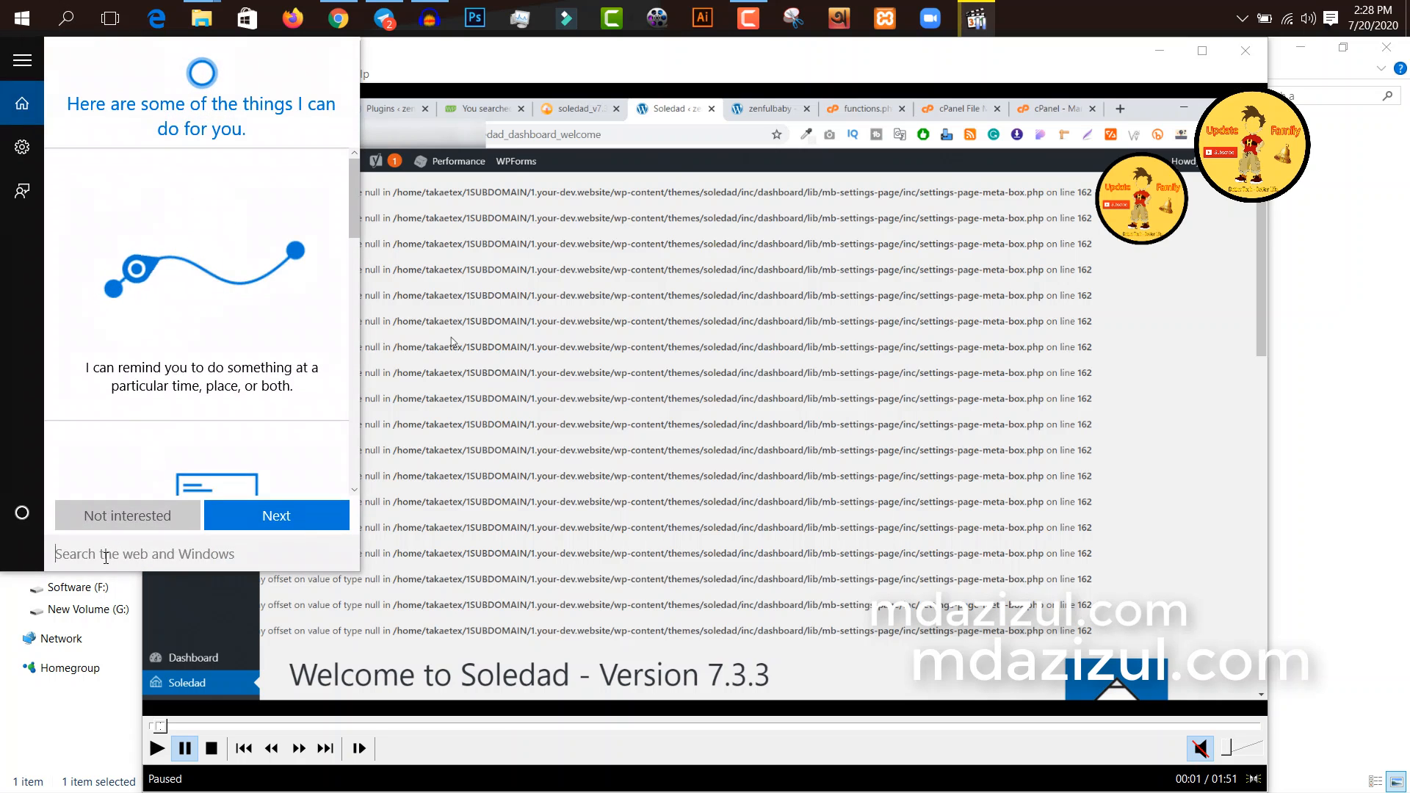
pyautogui.write('s')
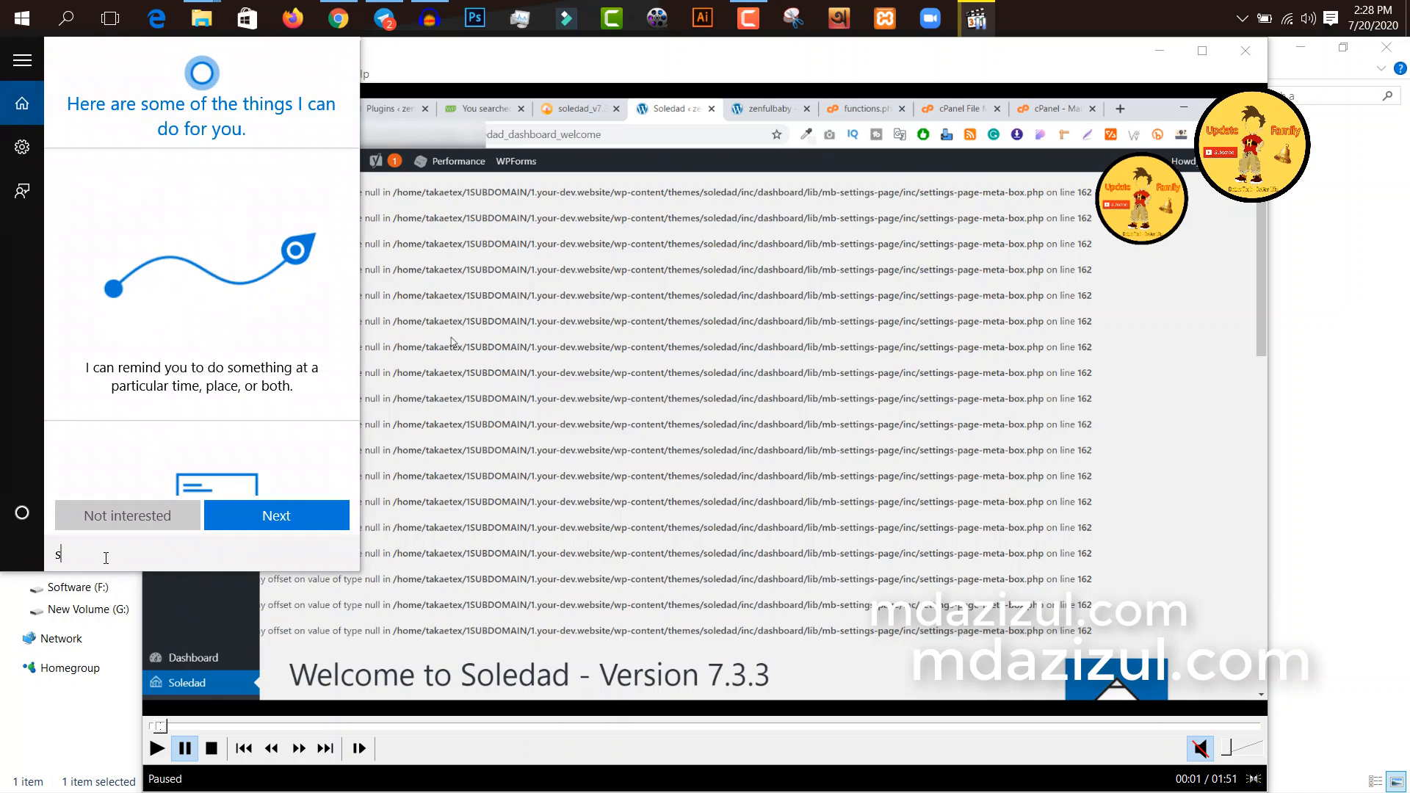
pyautogui.write('ni')
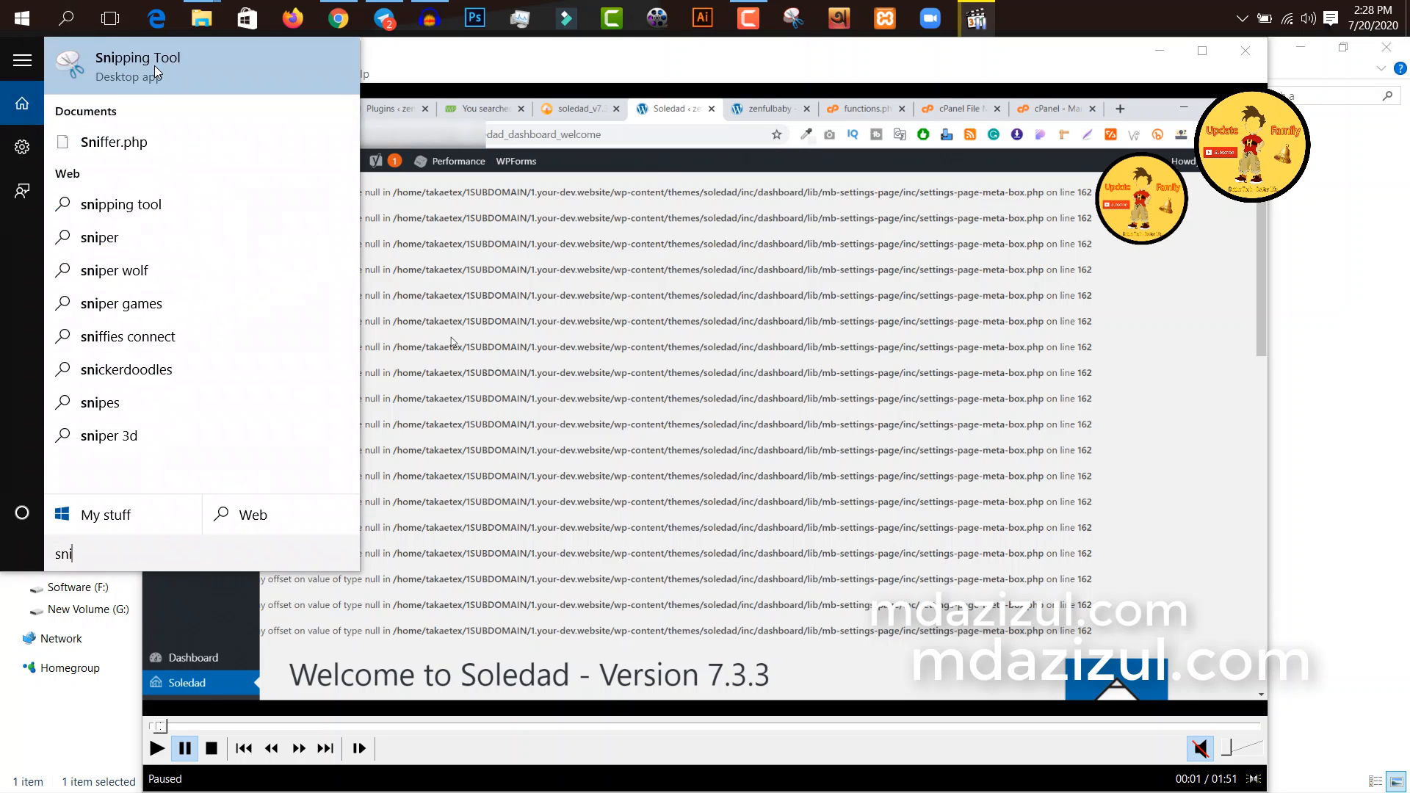
pyautogui.click(206, 73)
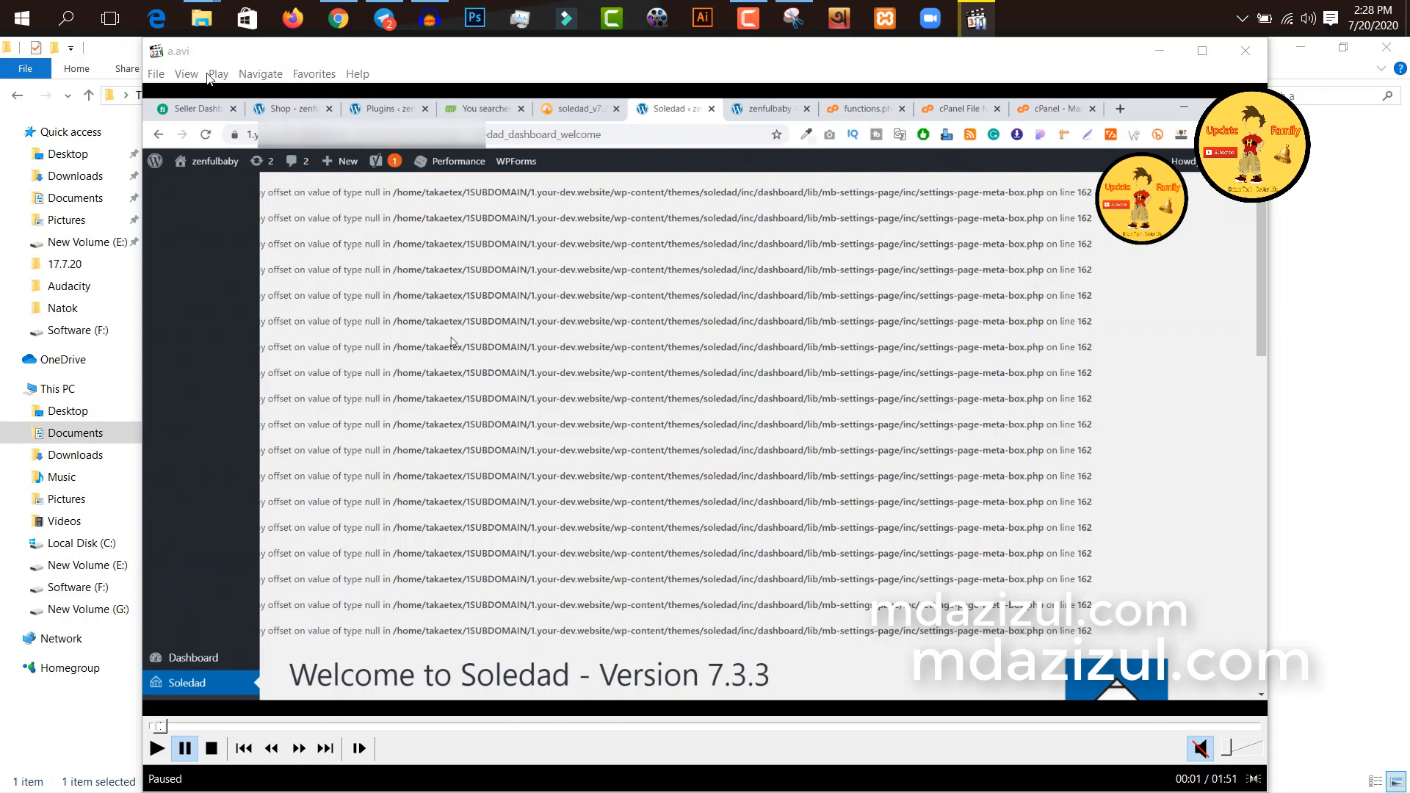
# Step: Capture a new snip of the paused video frame showing the browser window with the Soledad error lines
pyautogui.moveTo(723, 197); pyautogui.dragTo(876, 188)
pyautogui.moveTo(847, 120); pyautogui.dragTo(1002, 156)
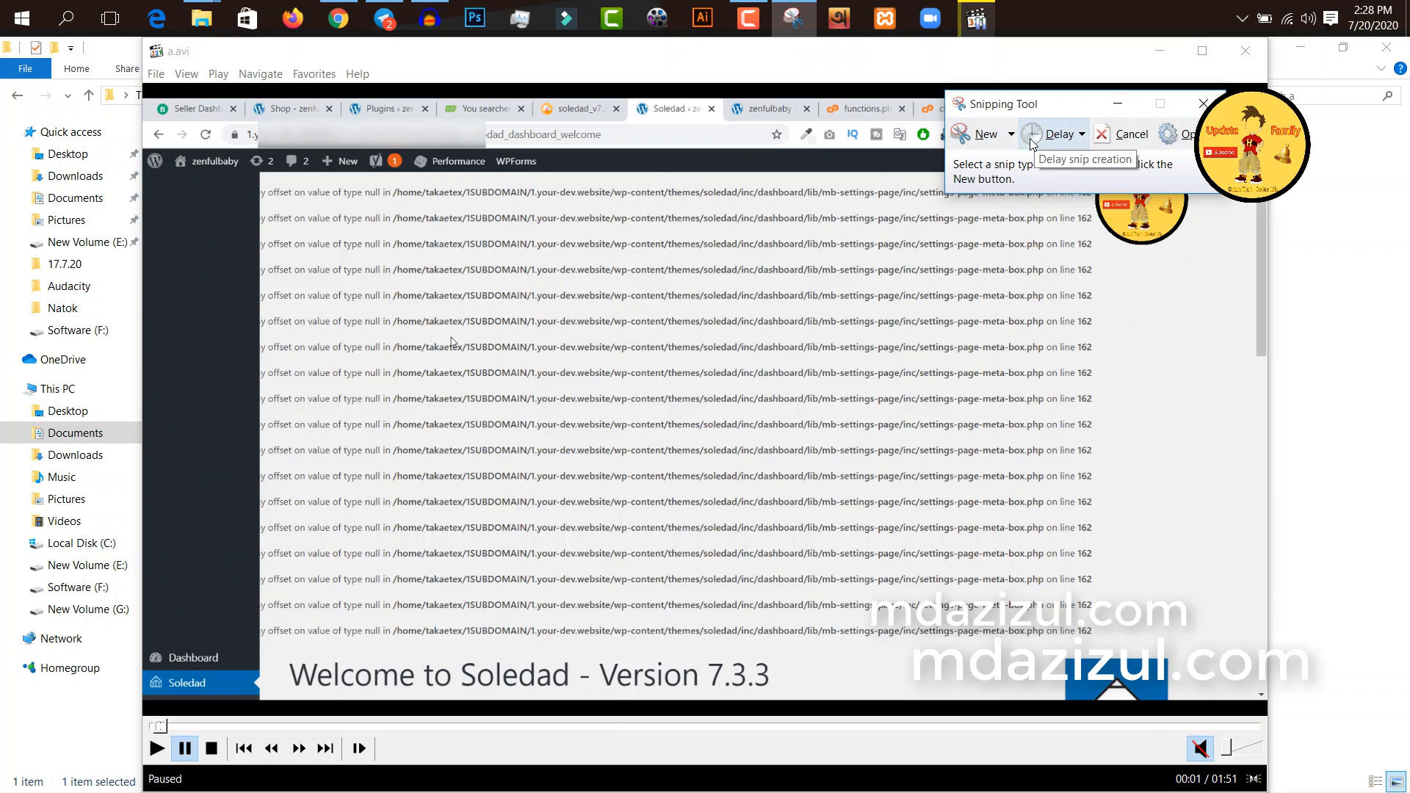
pyautogui.click(985, 143)
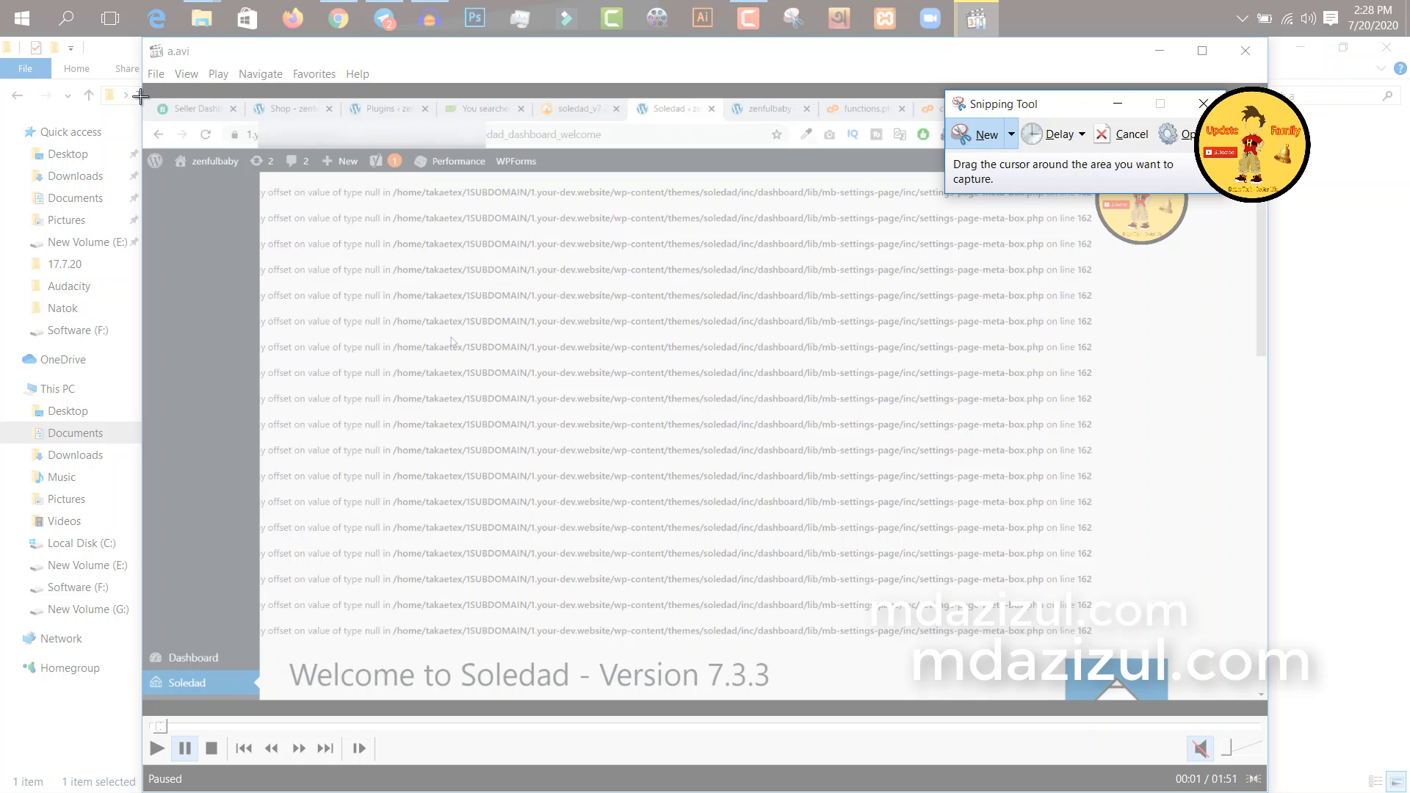
pyautogui.moveTo(140, 97); pyautogui.dragTo(1270, 703)
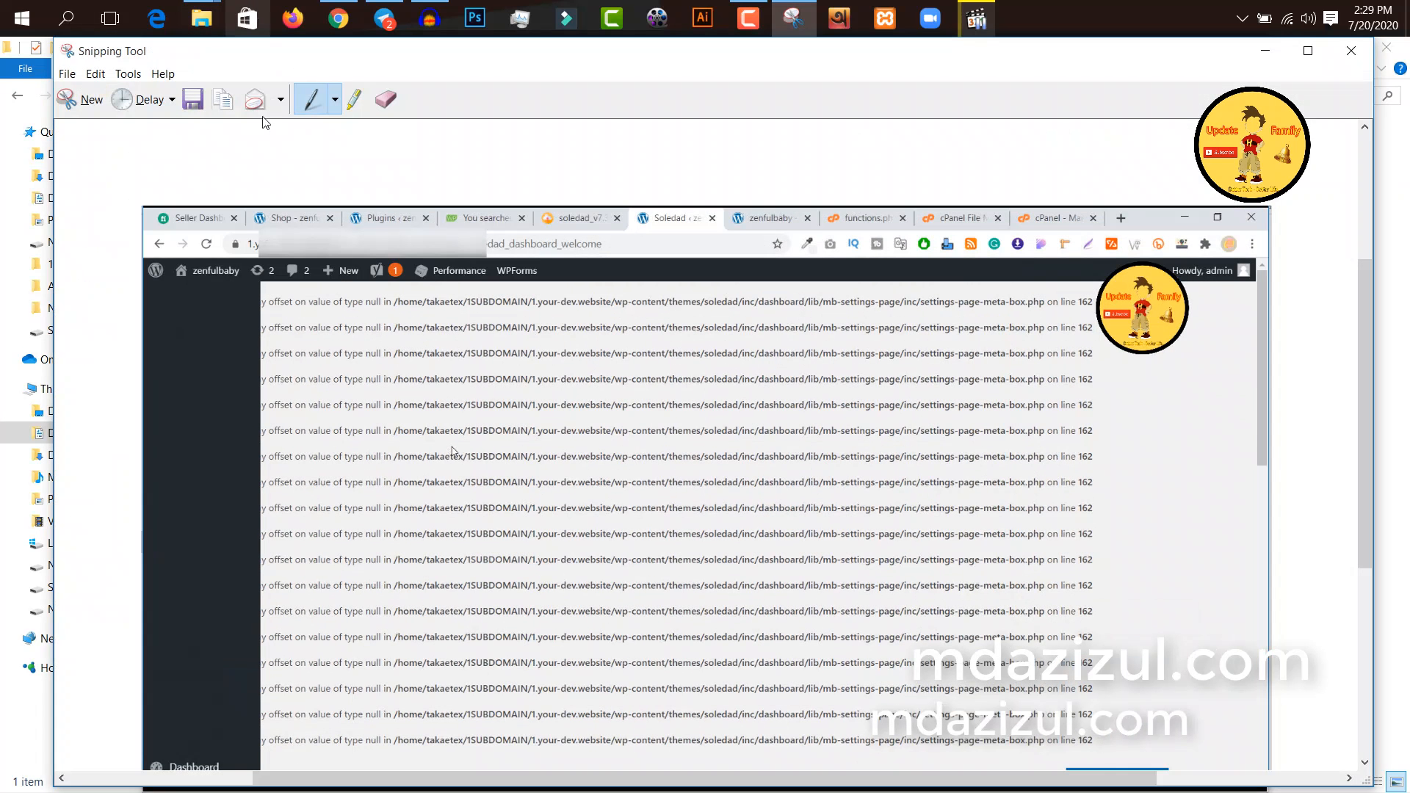
# Step: Save the snip as pb1.PNG in the Music folder
pyautogui.click(191, 100)
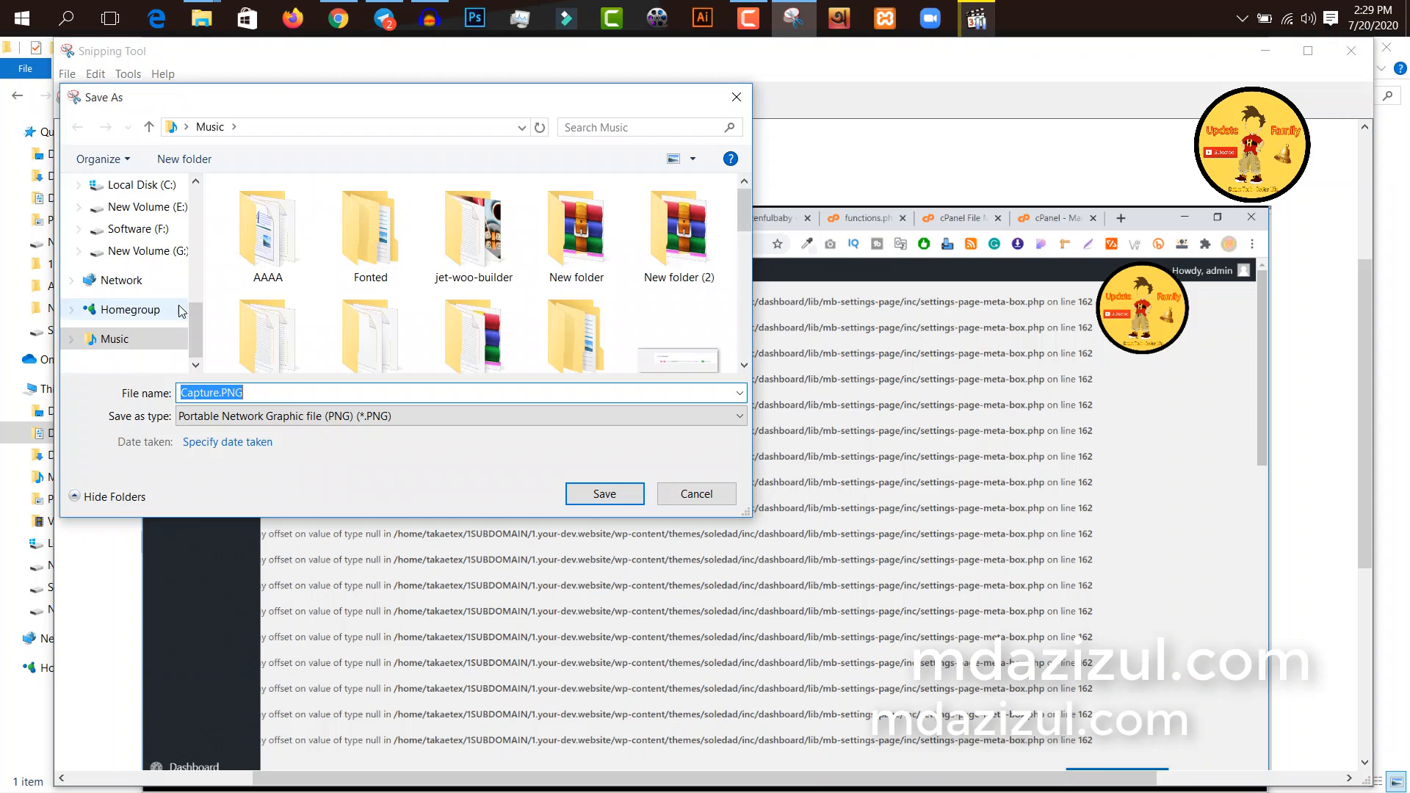
pyautogui.click(72, 338)
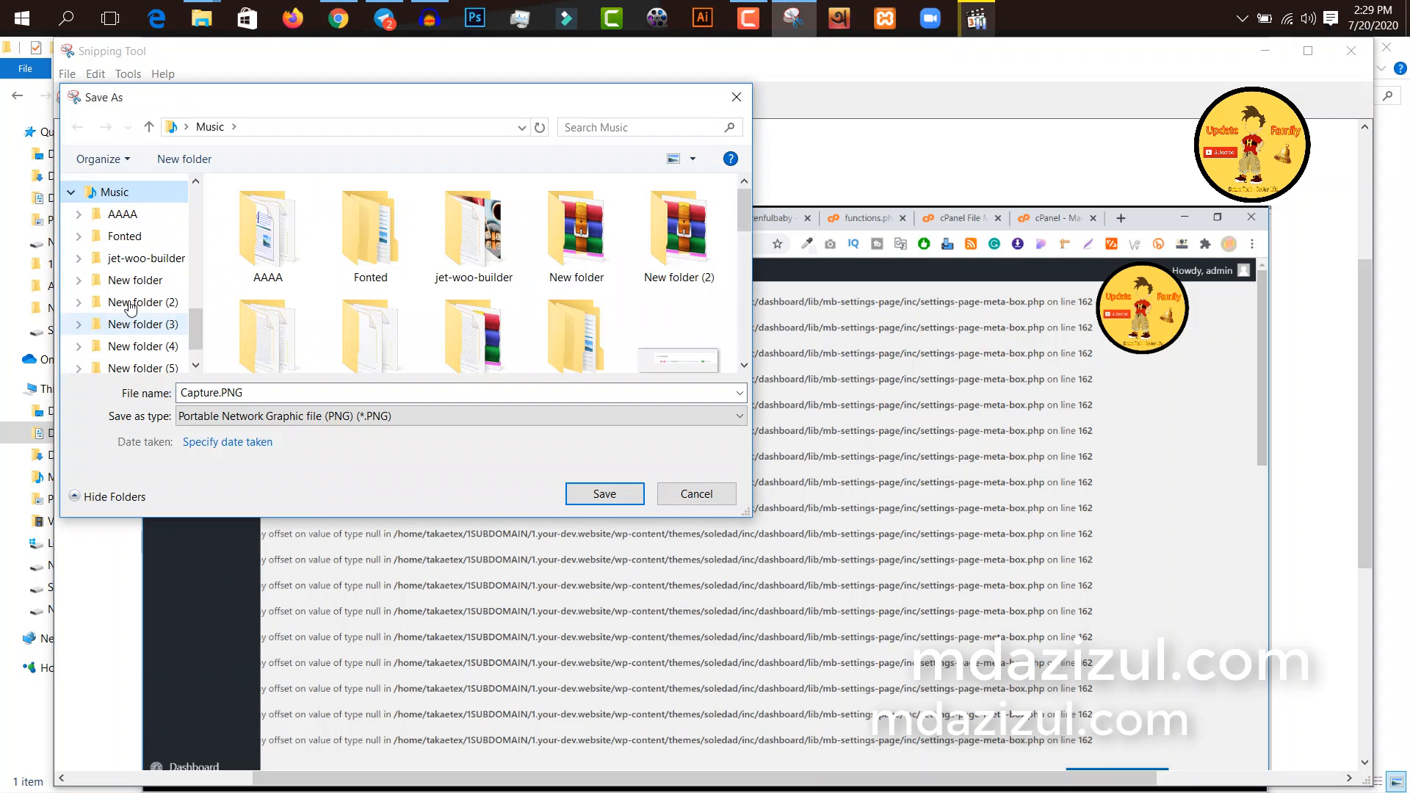
pyautogui.scroll(-2, 438, 285)
pyautogui.scroll(-3, 438, 285)
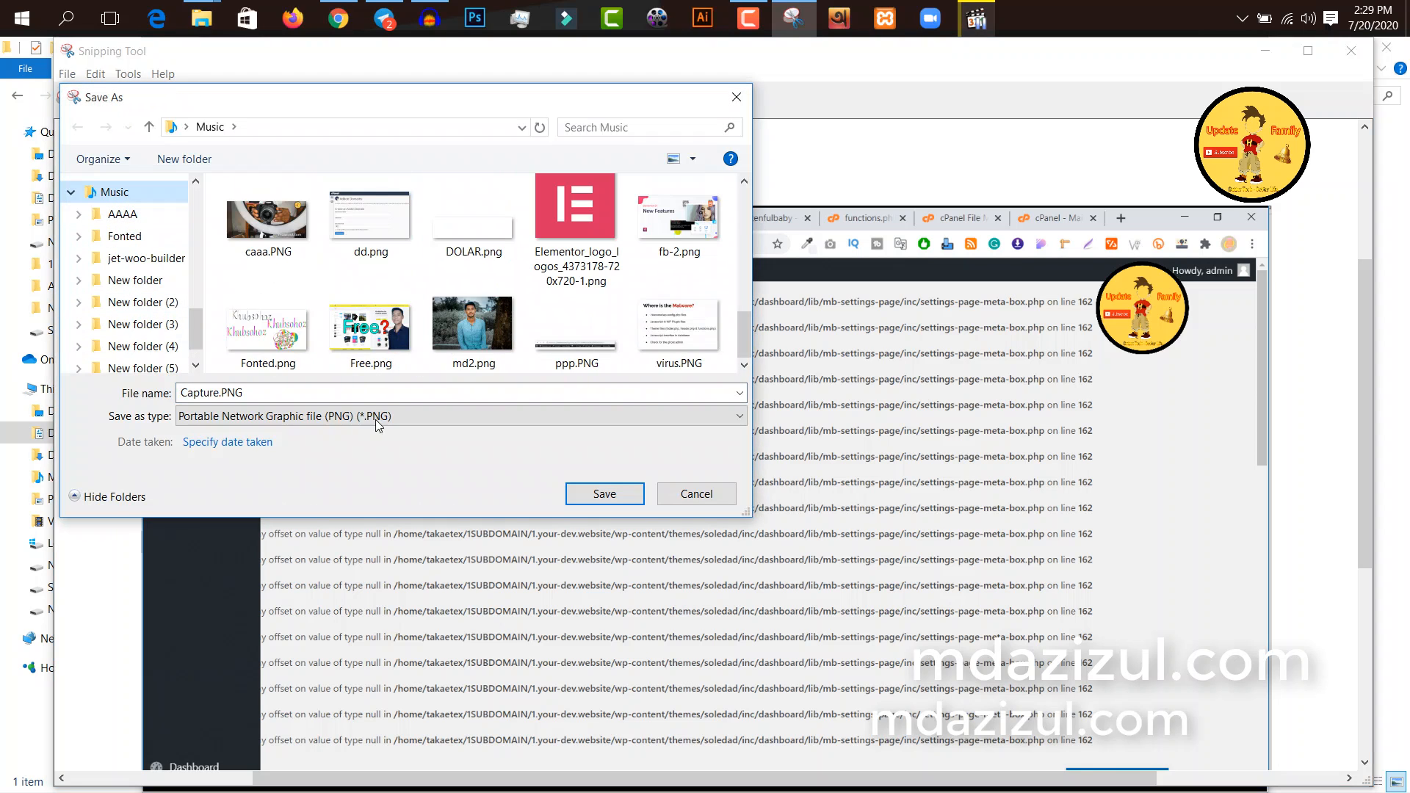
pyautogui.doubleClick(319, 395)
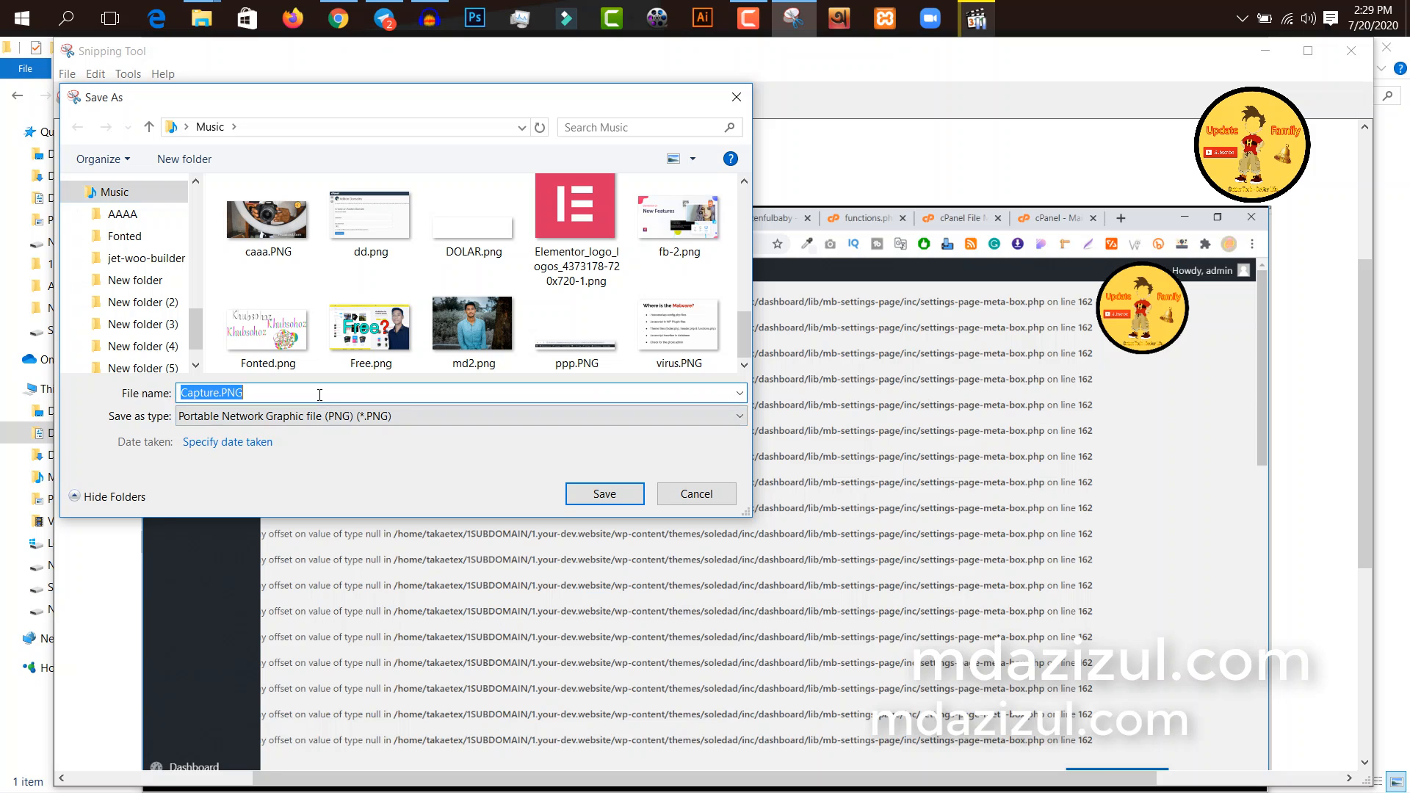
pyautogui.write('p')
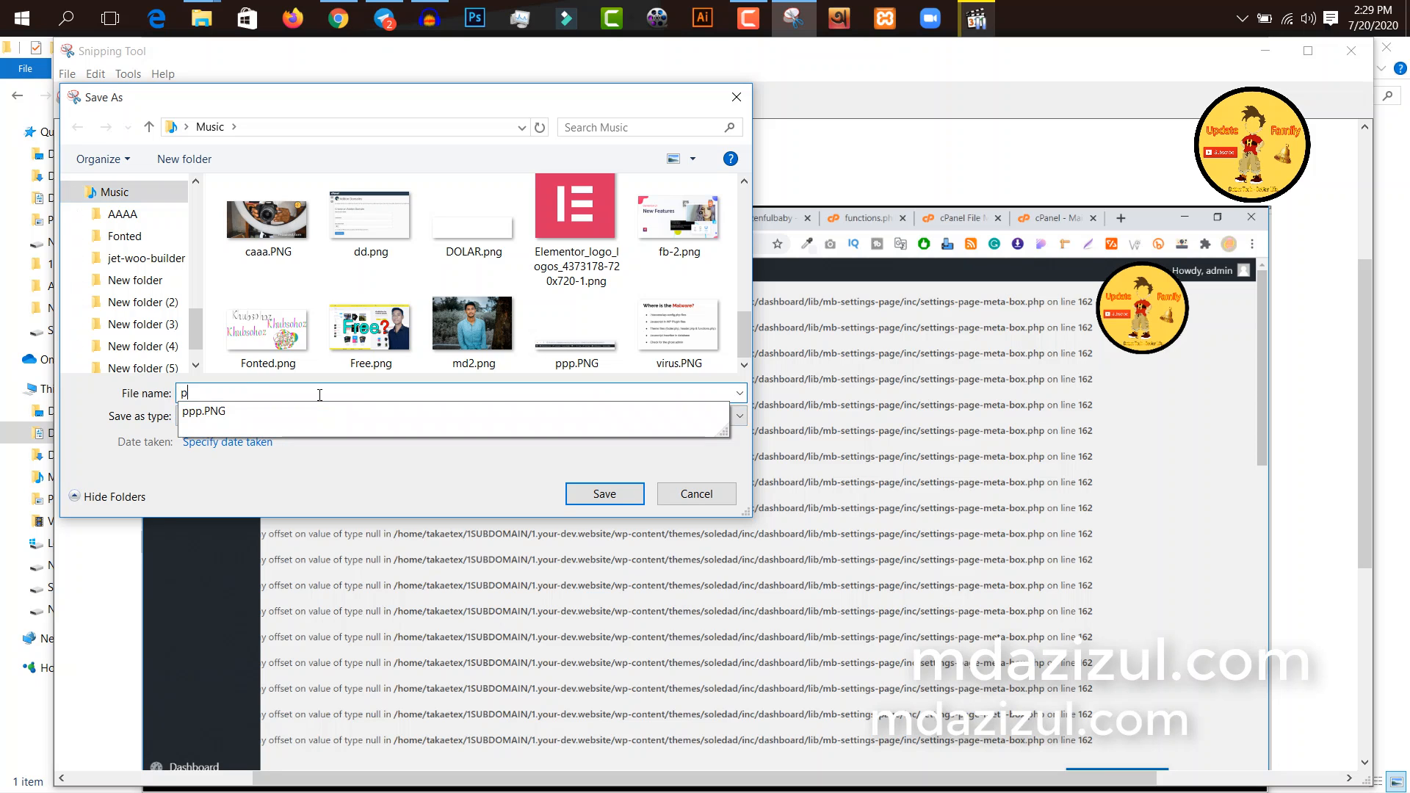
pyautogui.write('b')
pyautogui.press('Return')
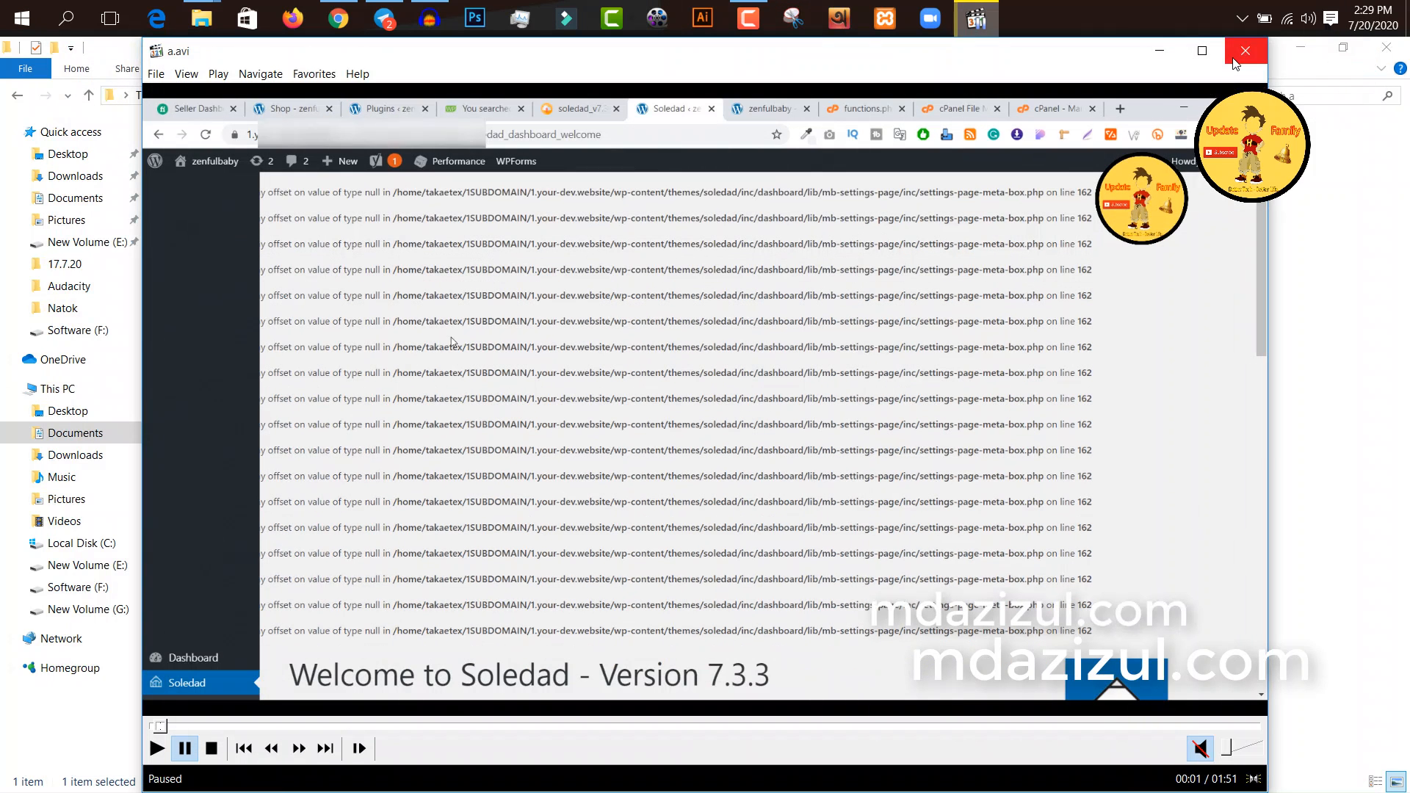
# Step: Close the video player, switch back to Canva in Chrome and upload pb1.PNG from the Music folder
pyautogui.click(1245, 51)
pyautogui.click(342, 6)
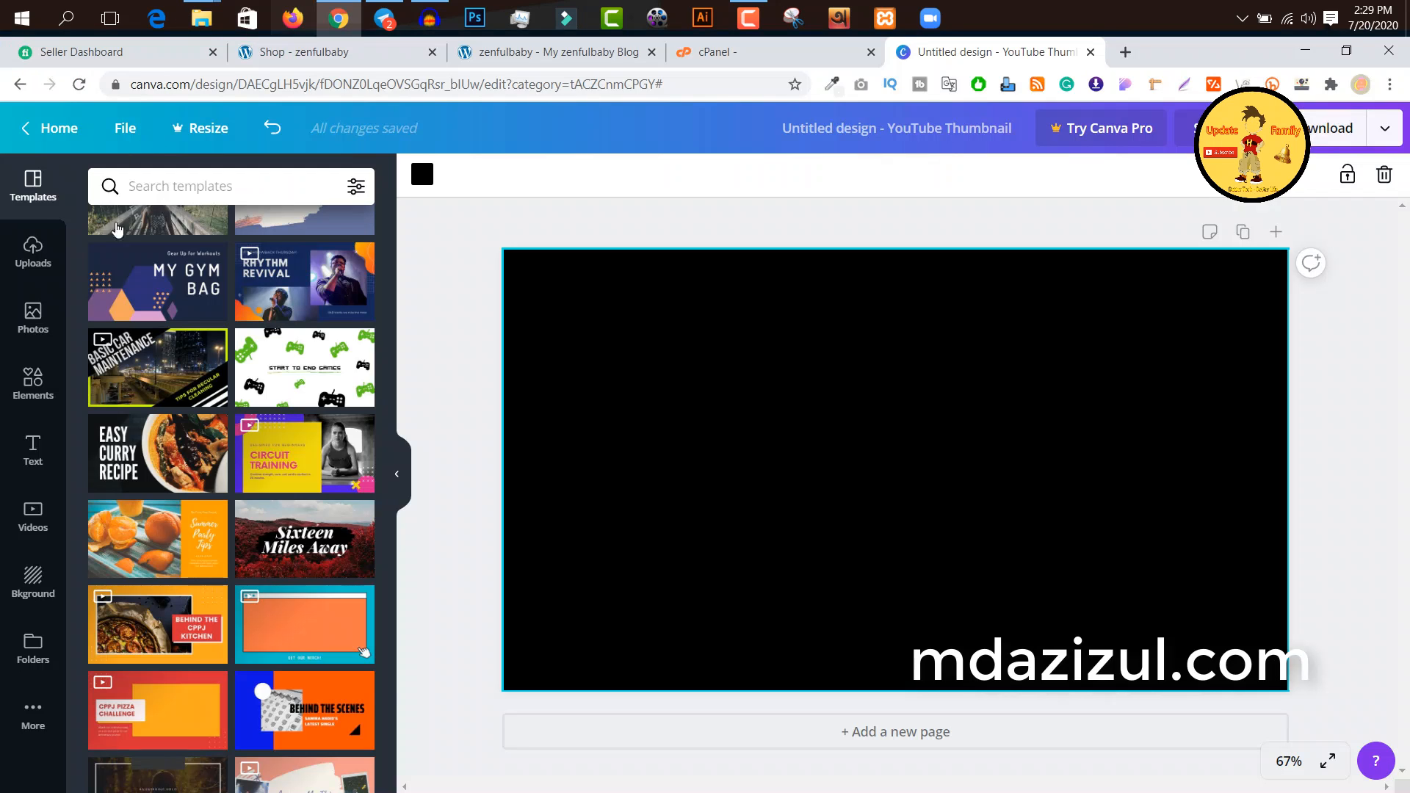
pyautogui.click(32, 253)
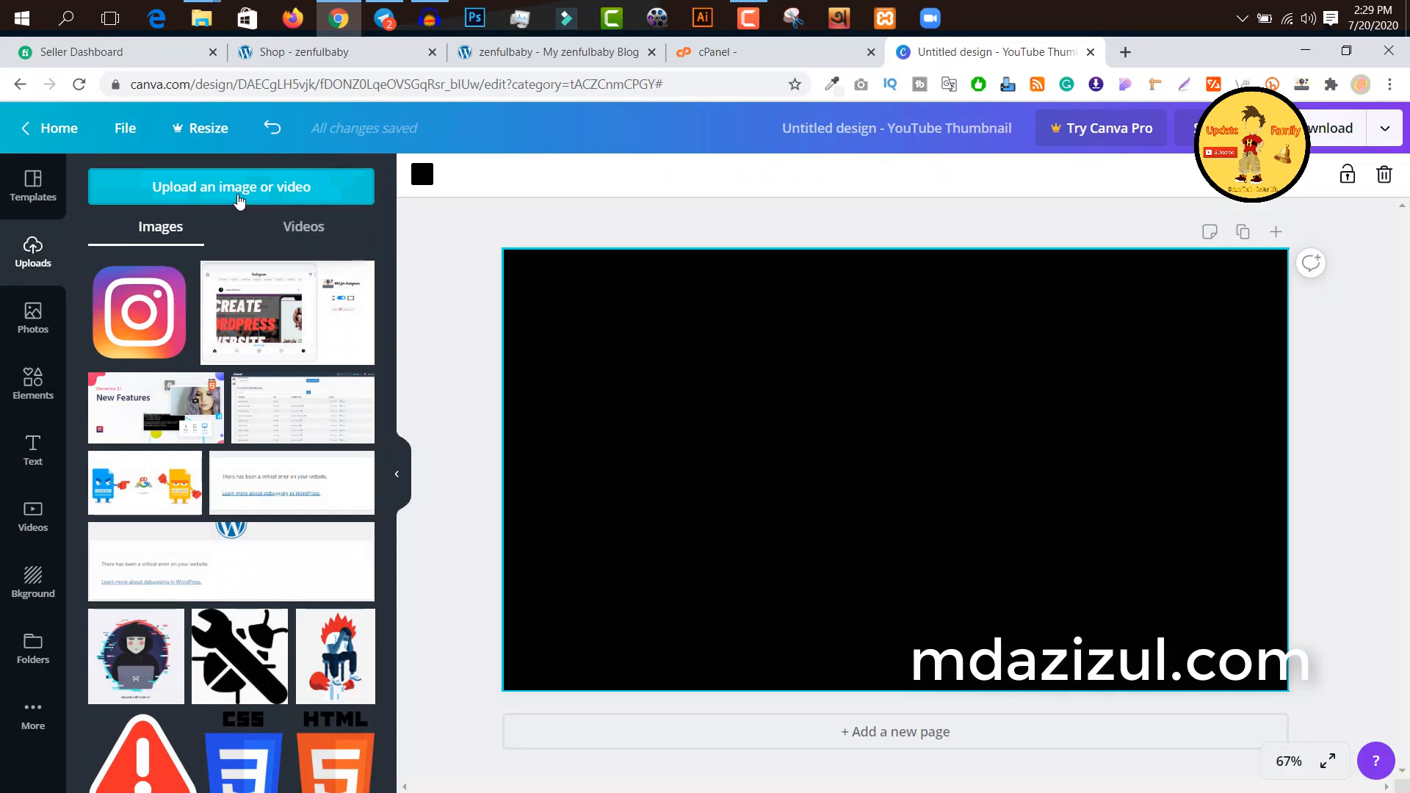
pyautogui.click(231, 185)
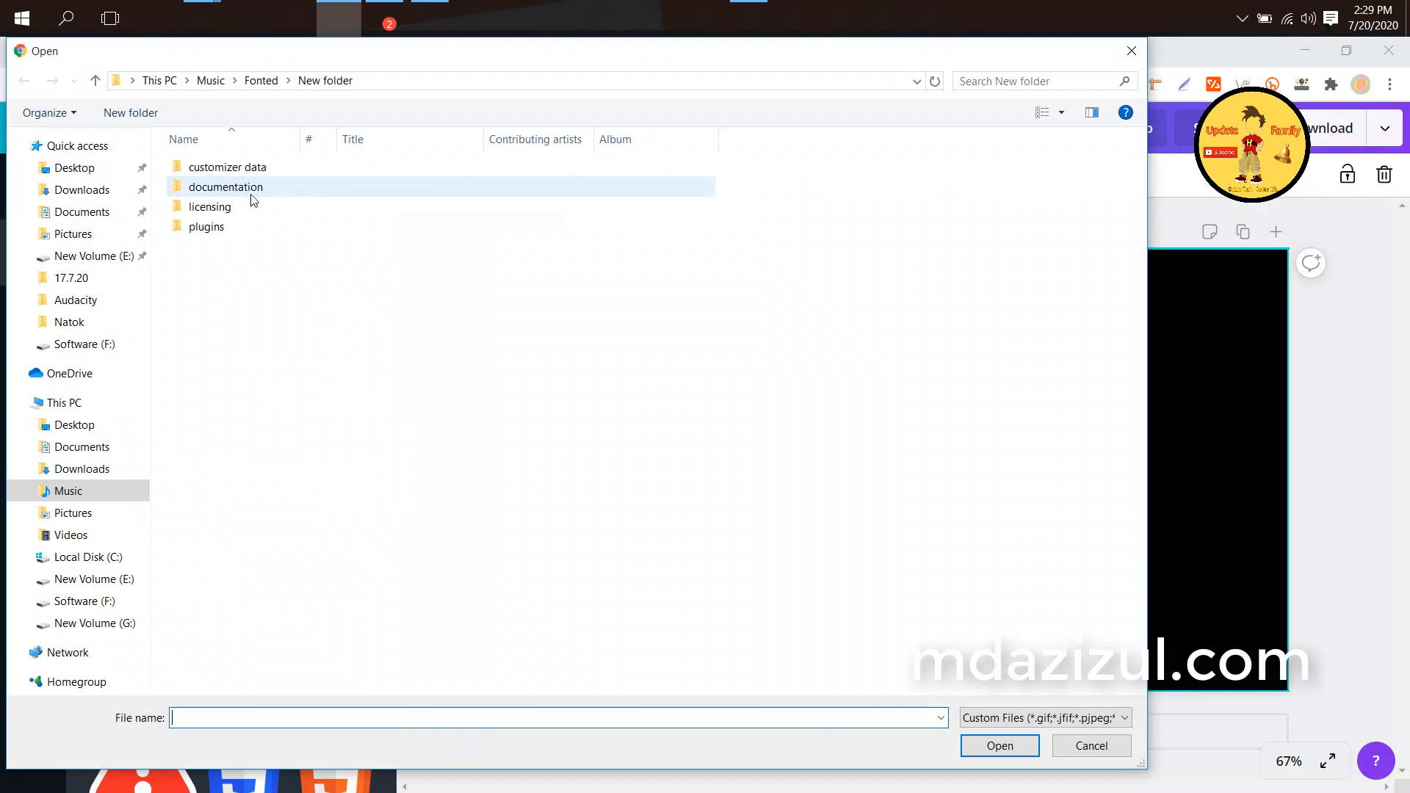
pyautogui.click(72, 492)
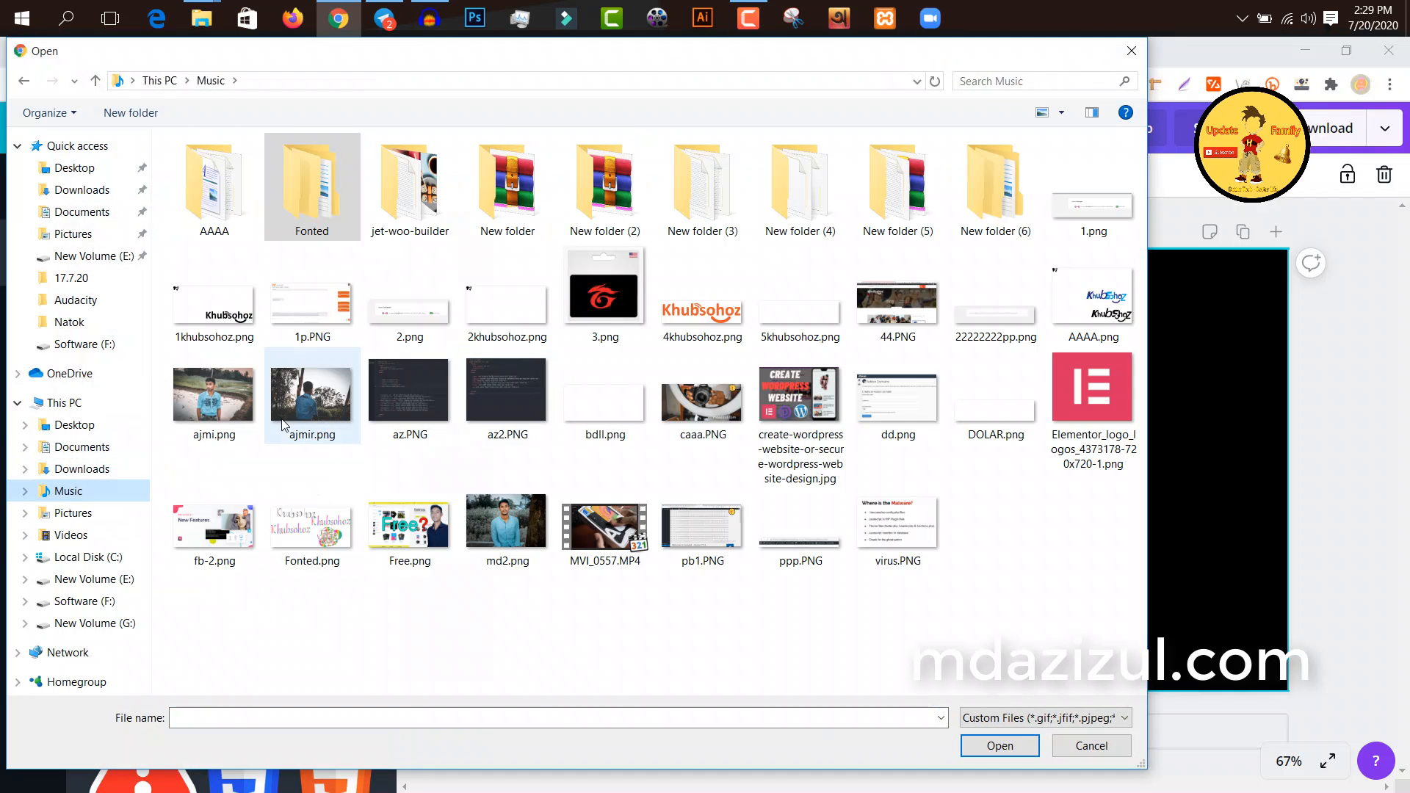
pyautogui.click(288, 405)
pyautogui.press('p')
pyautogui.press('p')
pyautogui.press('p')
pyautogui.doubleClick(718, 542)
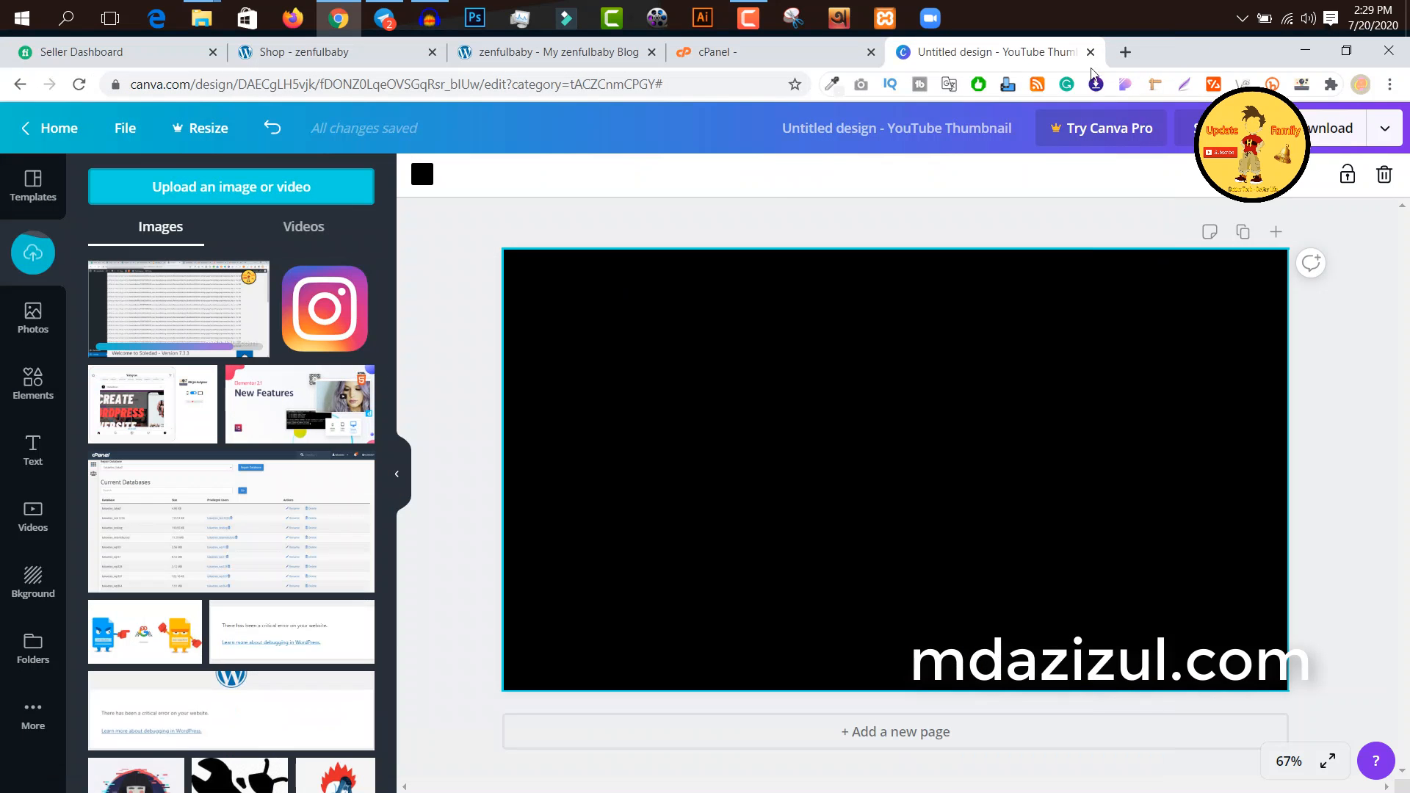
# Step: Search Google for "soledad theme" in a new browser tab and look through the image results
pyautogui.hotkey('ctrl', 't')
pyautogui.click(682, 87)
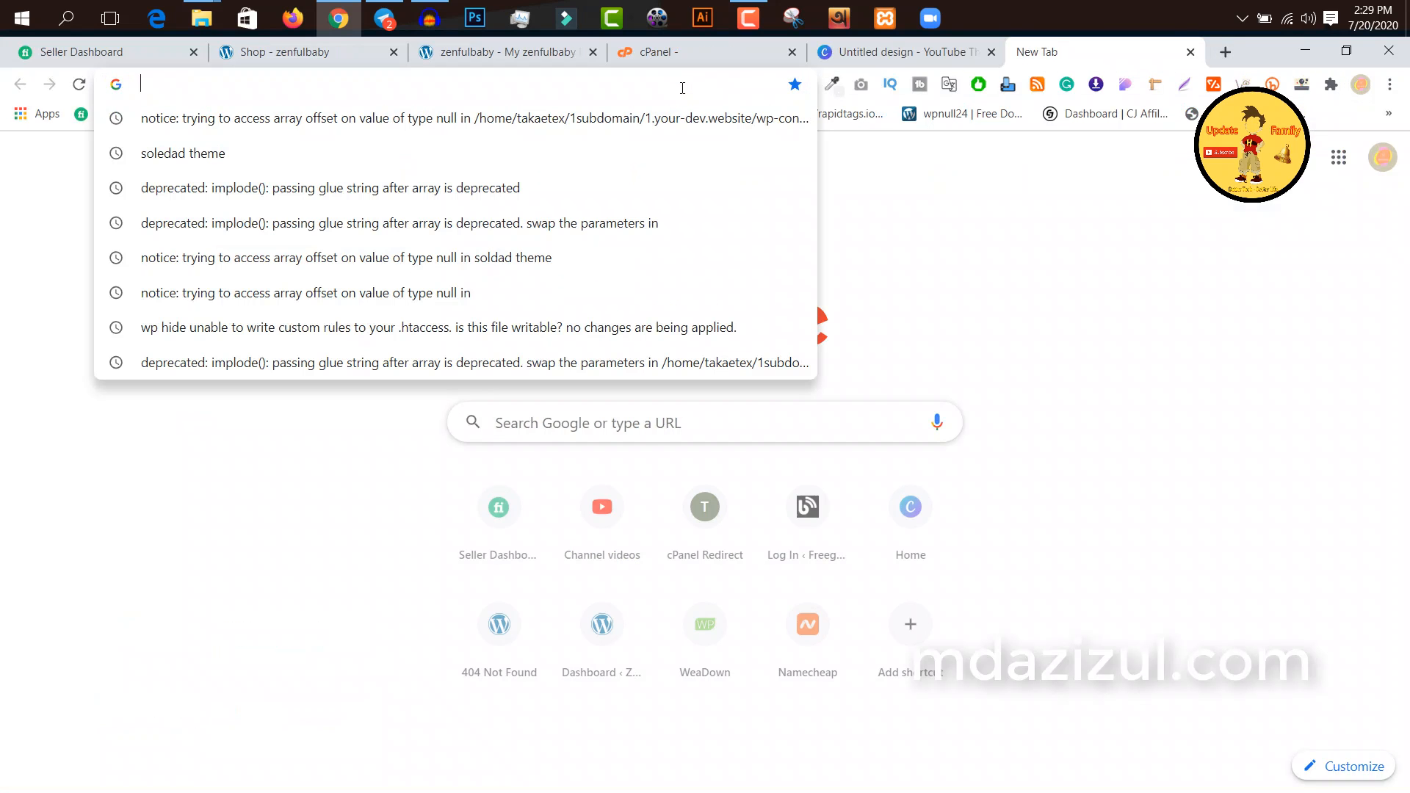
pyautogui.write('solded theme')
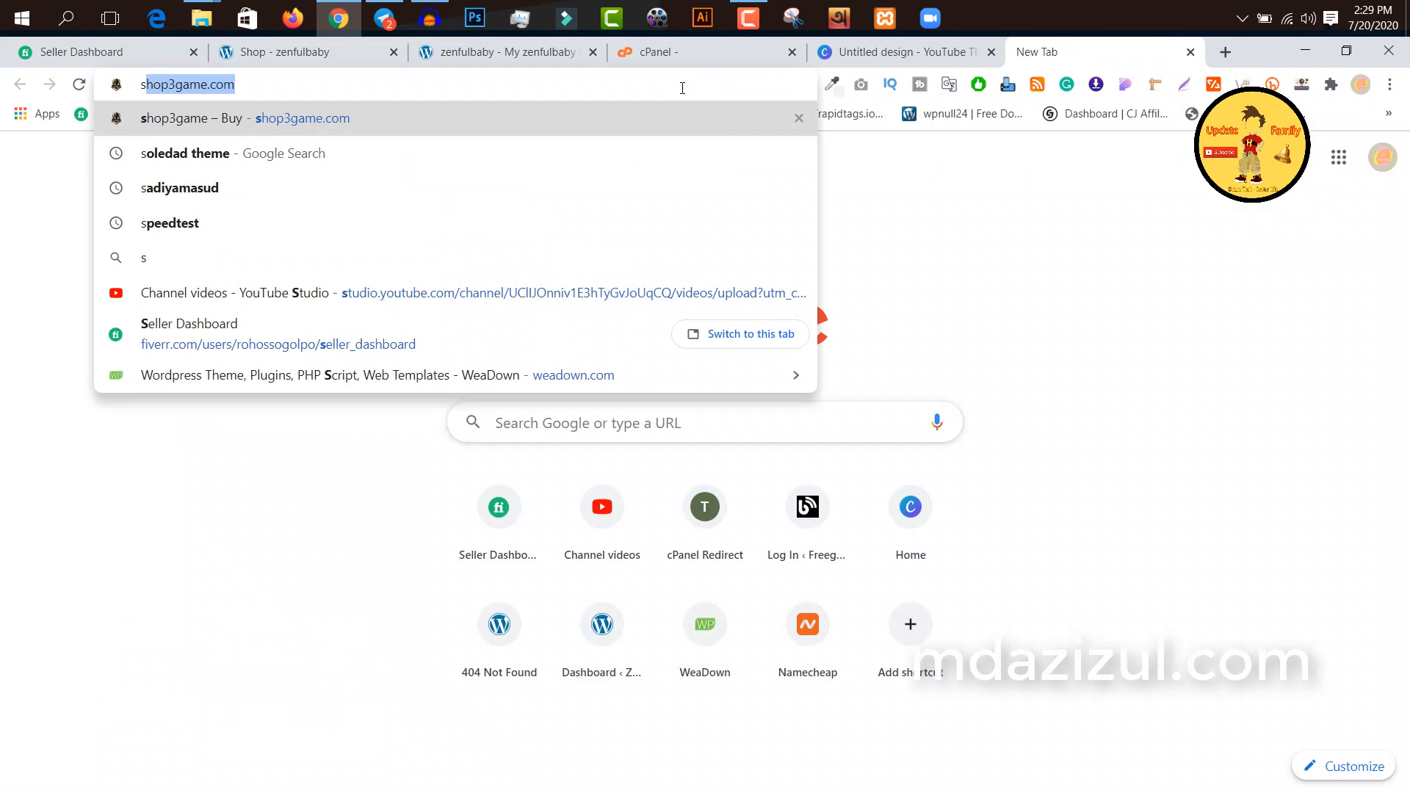
pyautogui.press('Return')
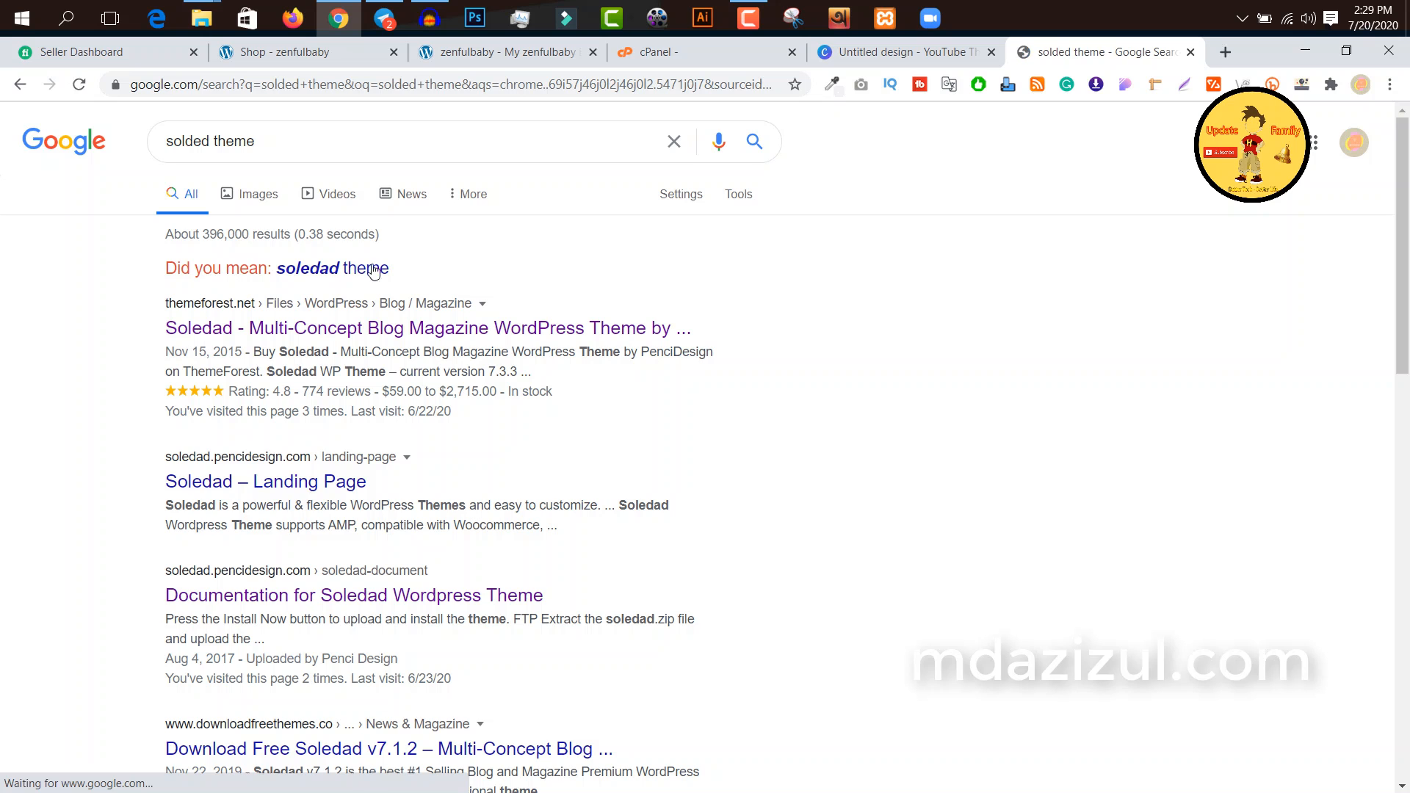
pyautogui.click(382, 269)
pyautogui.click(276, 196)
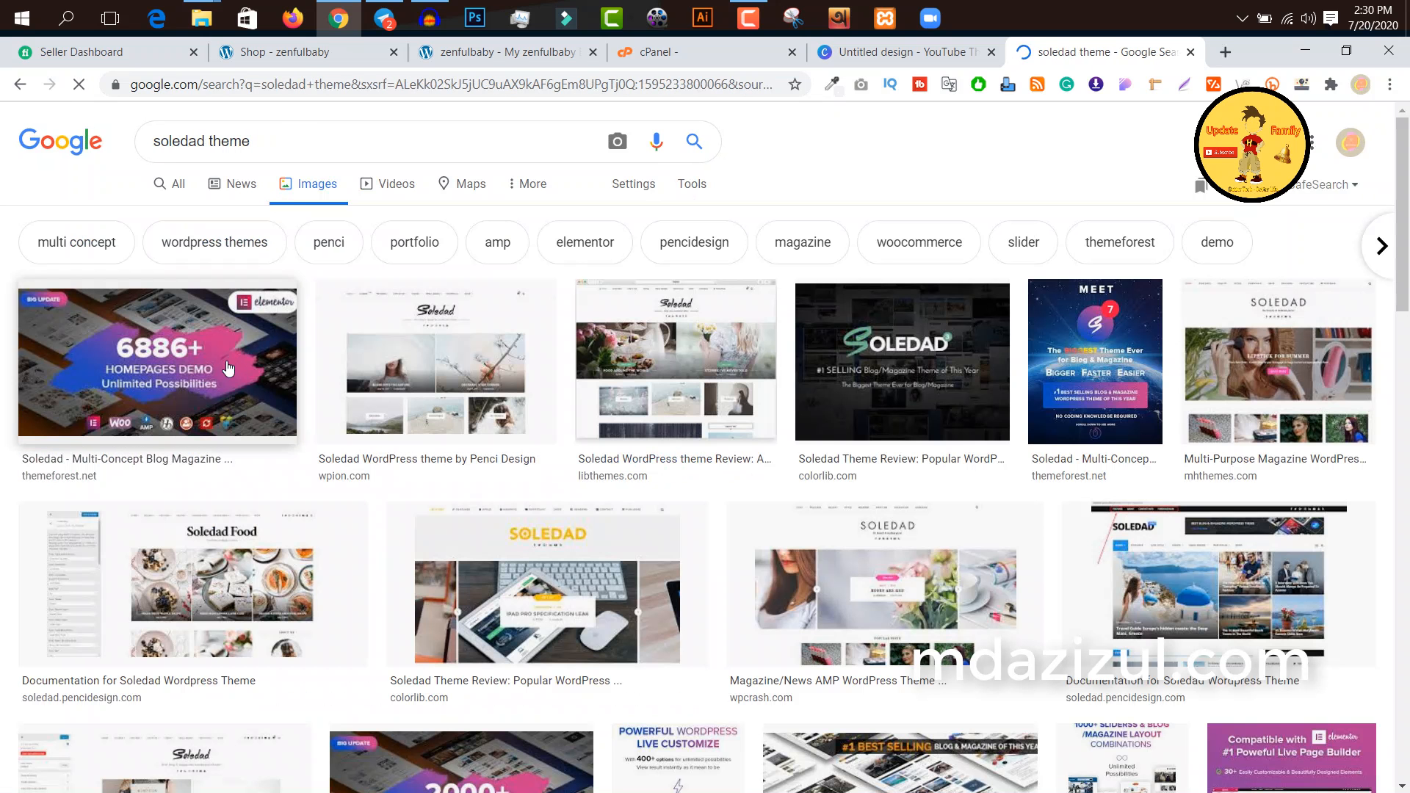
pyautogui.scroll(-4, 985, 357)
pyautogui.scroll(-1, 985, 357)
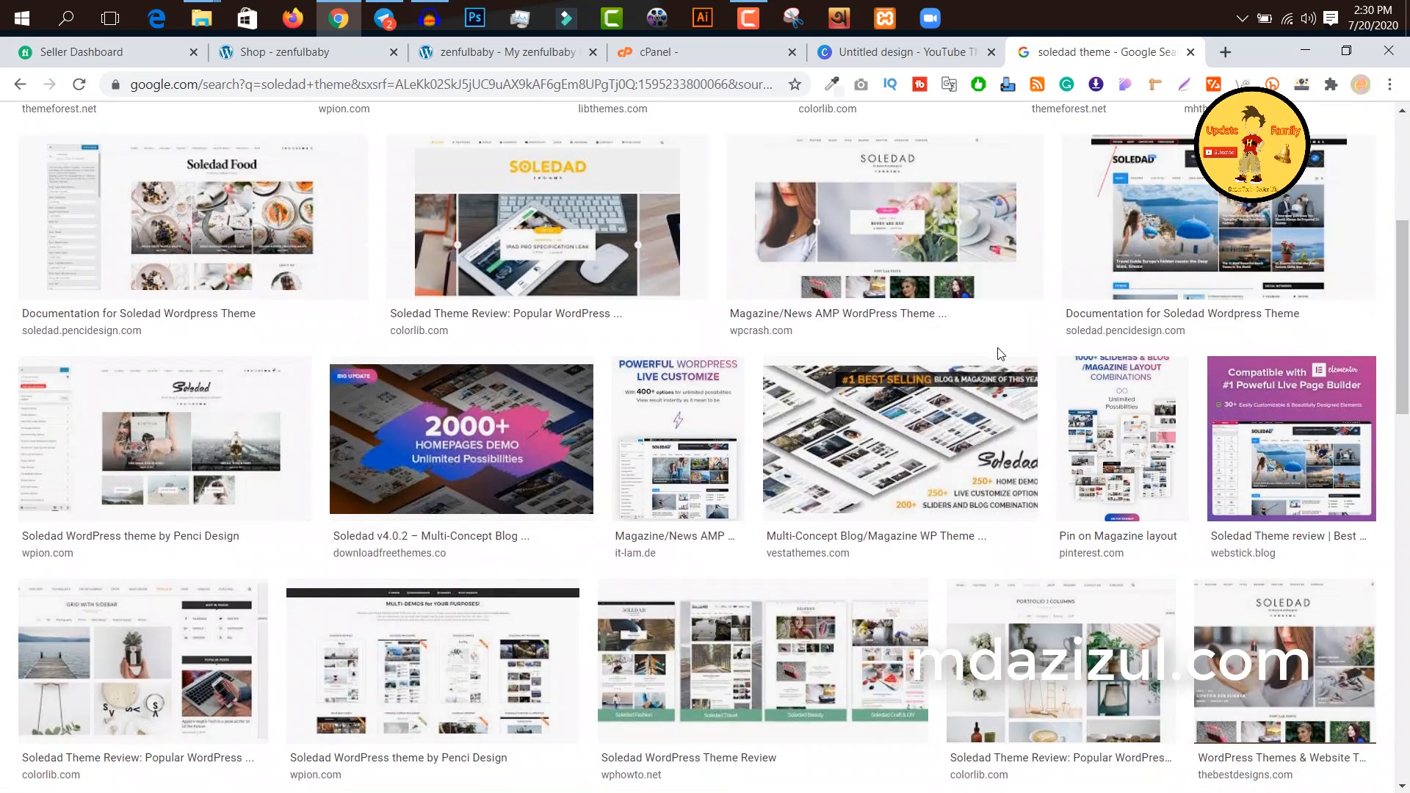
pyautogui.scroll(-5, 998, 349)
pyautogui.scroll(10, 998, 349)
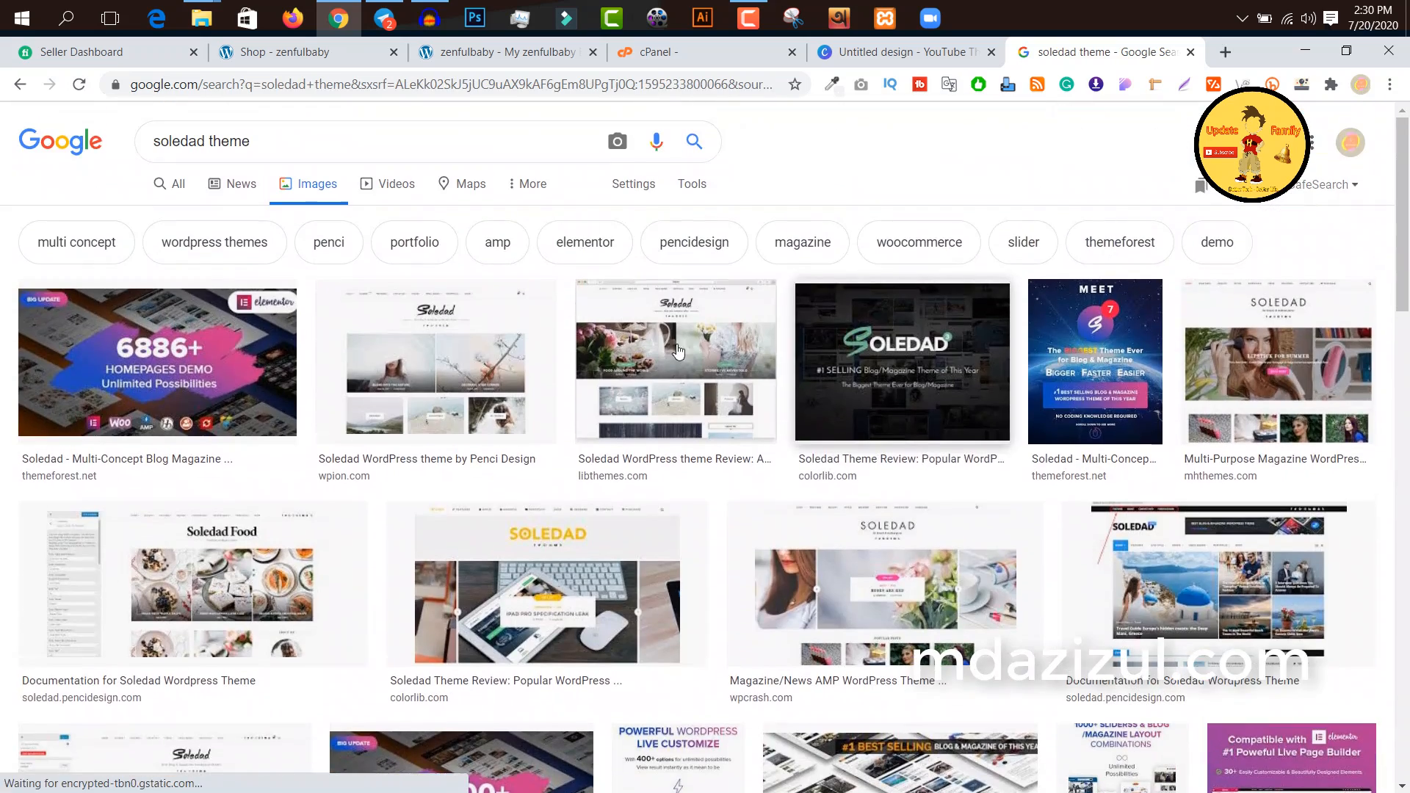
# Step: Refine the image search to "soledad theme logo" and look through the results
pyautogui.click(279, 142)
pyautogui.write('logo')
pyautogui.press('Return')
pyautogui.scroll(-10, 445, 432)
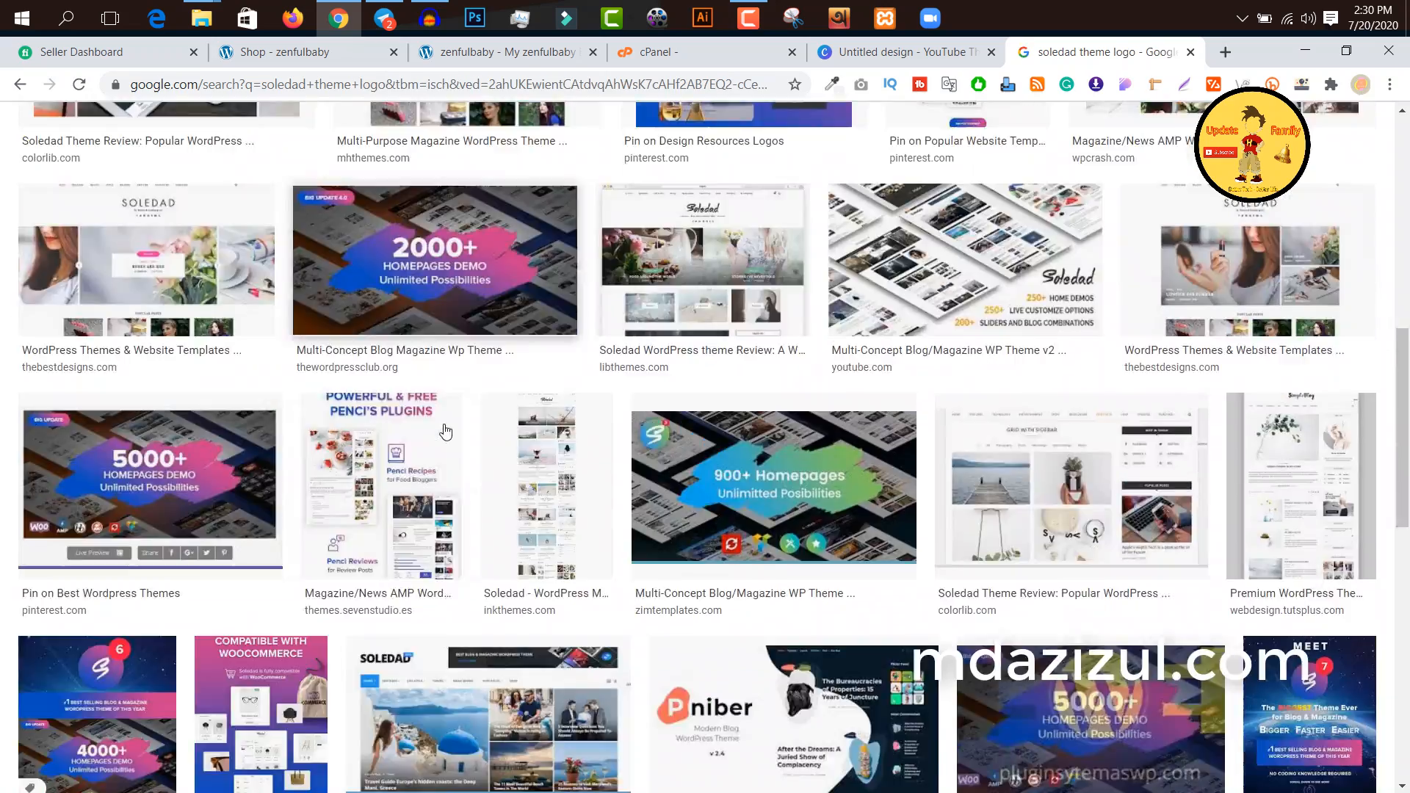
# Step: Open the first Soledad image result, showing "6886+ Homepages Demo", and save its preview image to the computer
pyautogui.scroll(10, 446, 431)
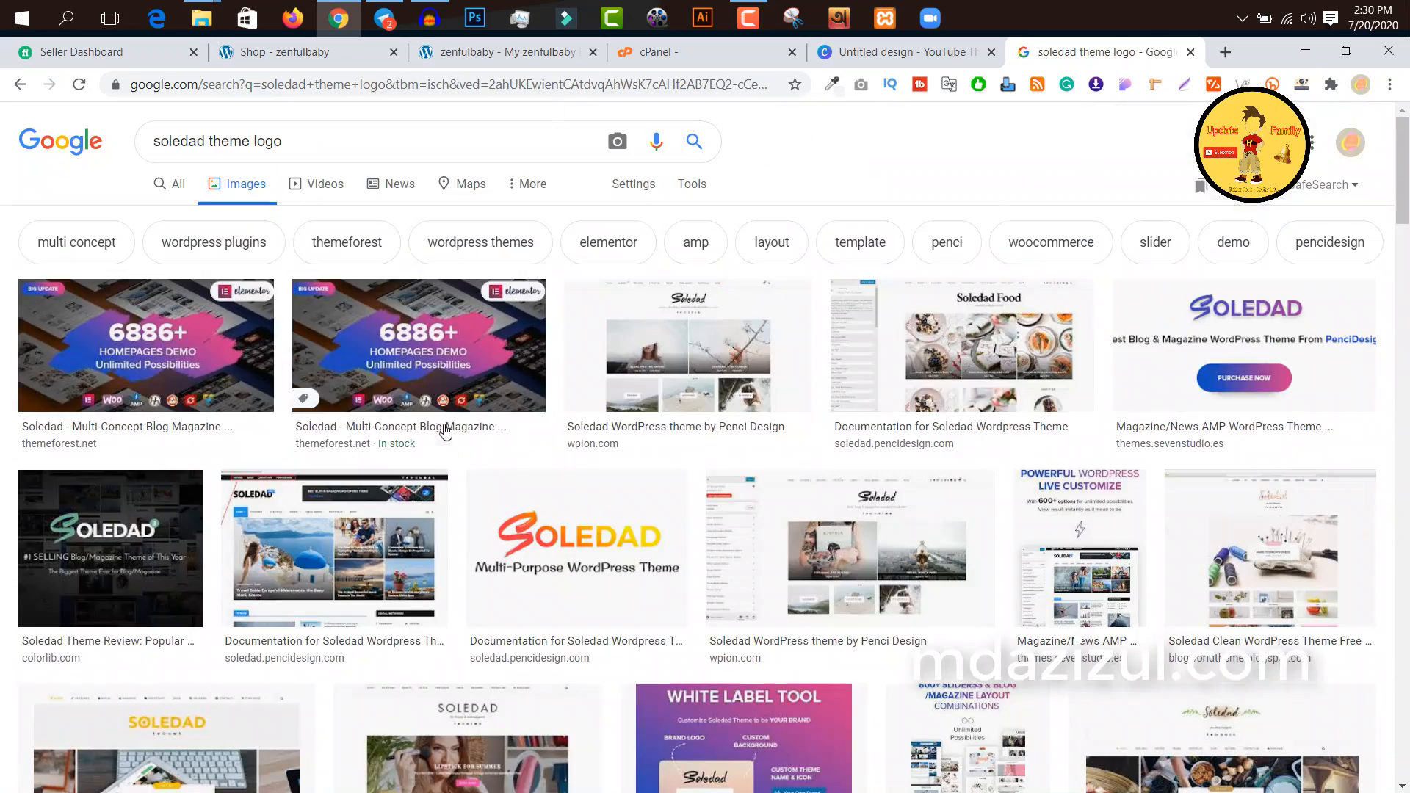
pyautogui.click(1244, 352)
pyautogui.click(154, 184)
pyautogui.rightClick(1117, 232)
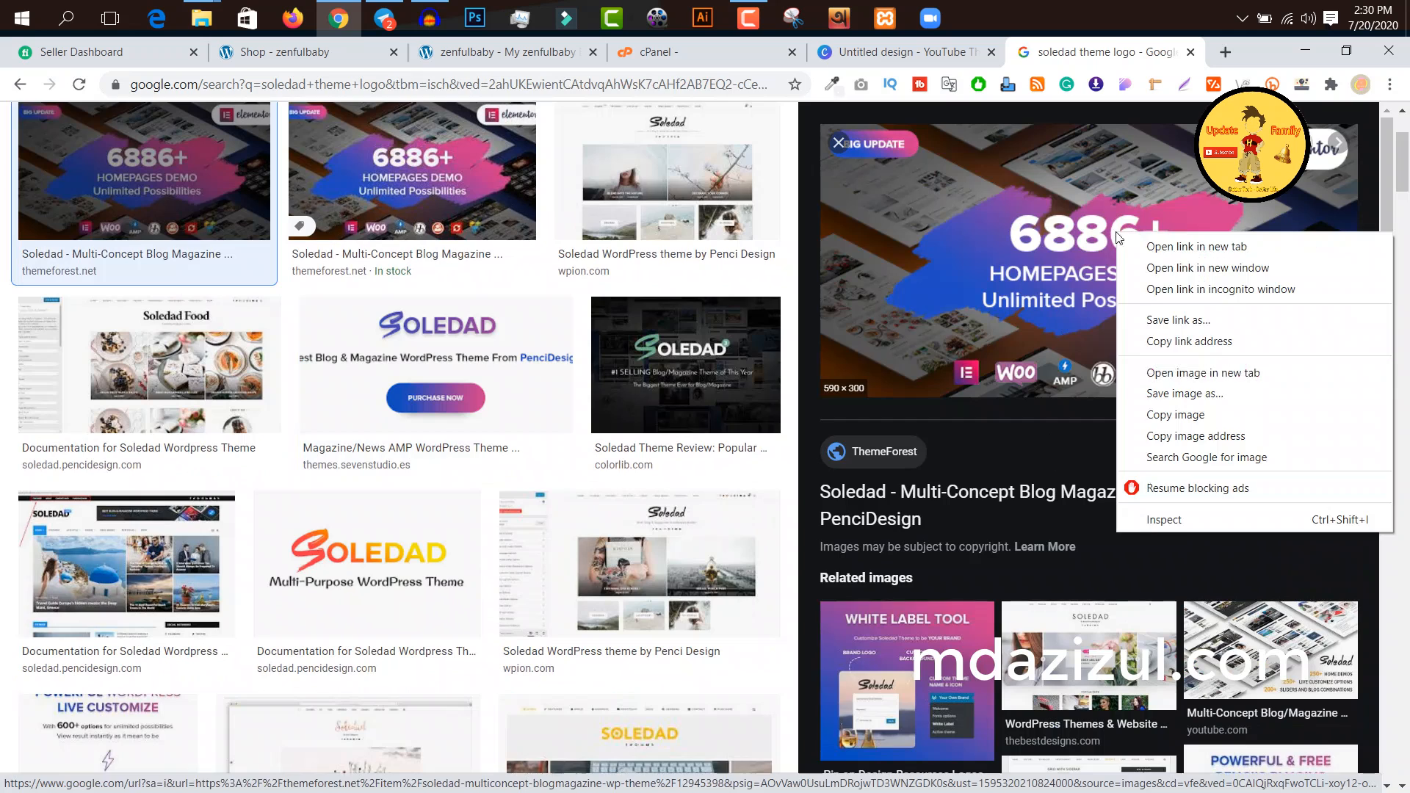
pyautogui.click(1200, 390)
pyautogui.press('Return')
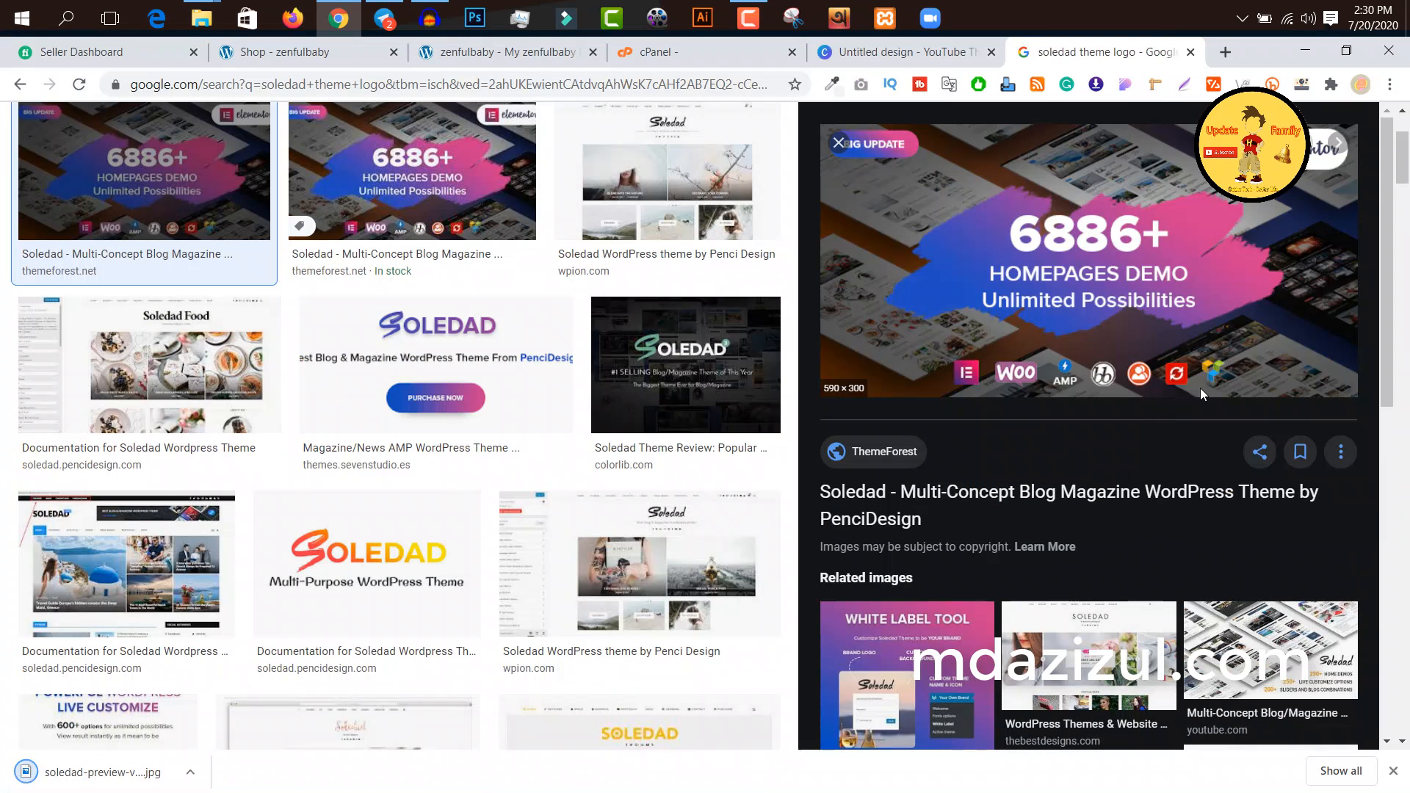
# Step: Switch back to the Canva design, upload the downloaded Soledad preview image, and delete the copy placed on the black page
pyautogui.click(937, 51)
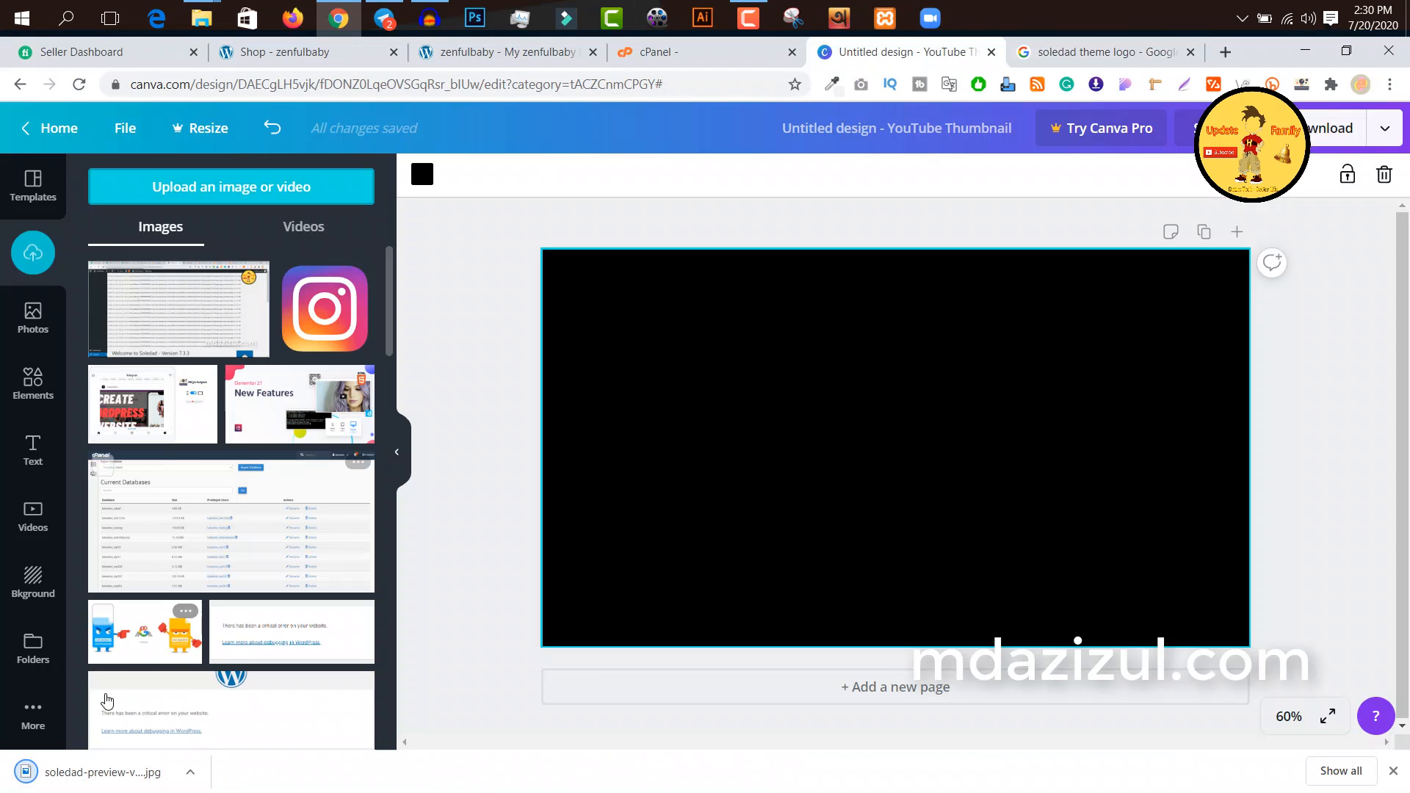
pyautogui.moveTo(103, 772); pyautogui.dragTo(229, 378)
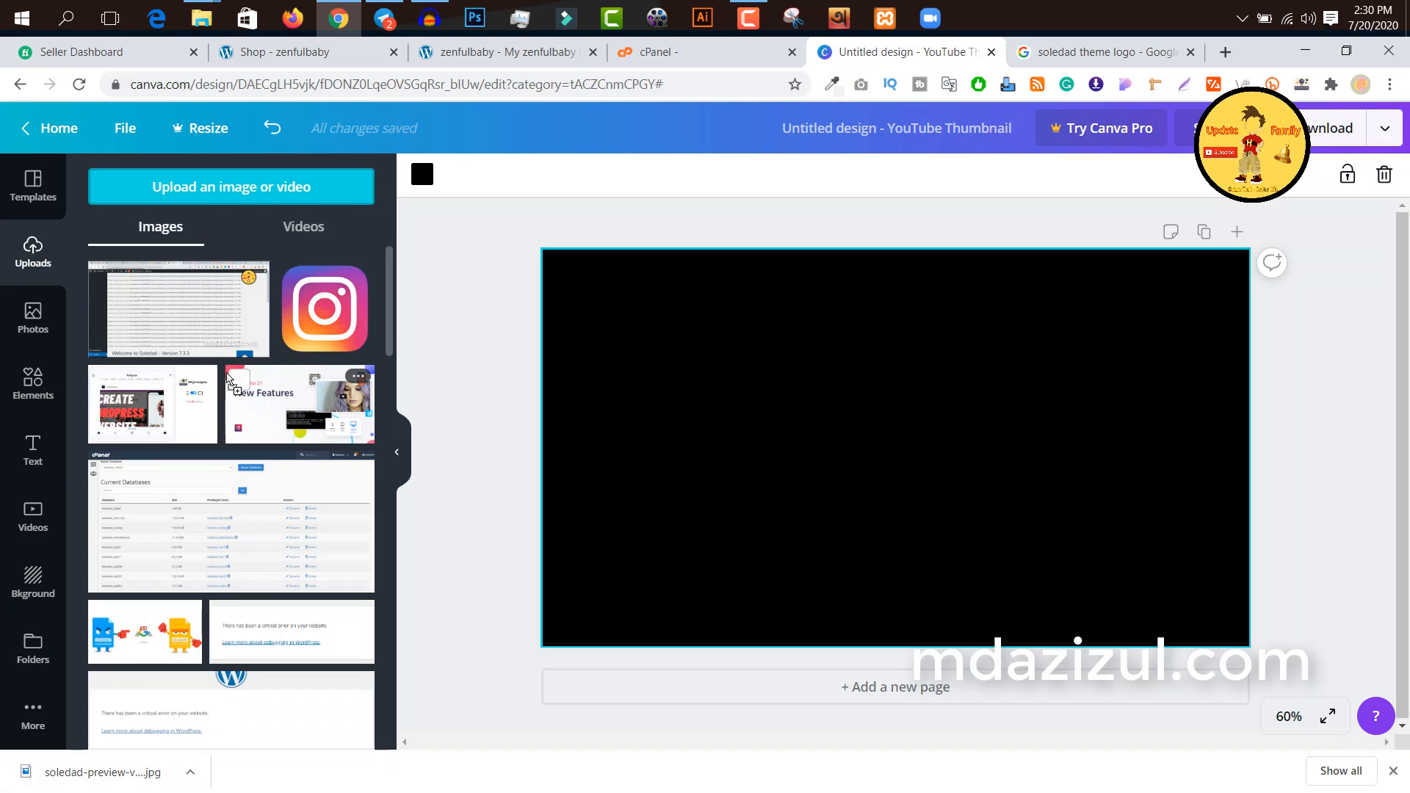
pyautogui.click(229, 378)
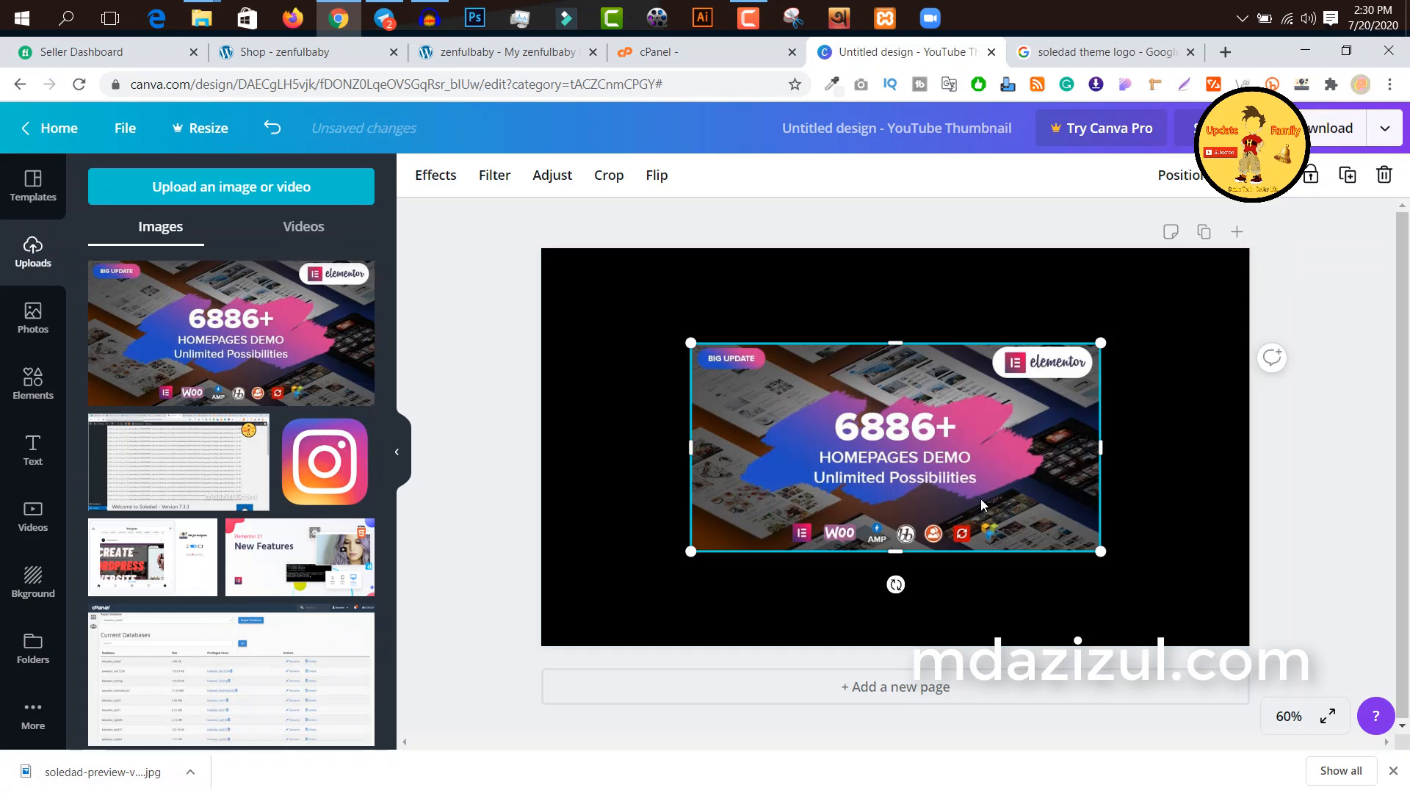
pyautogui.press('Delete')
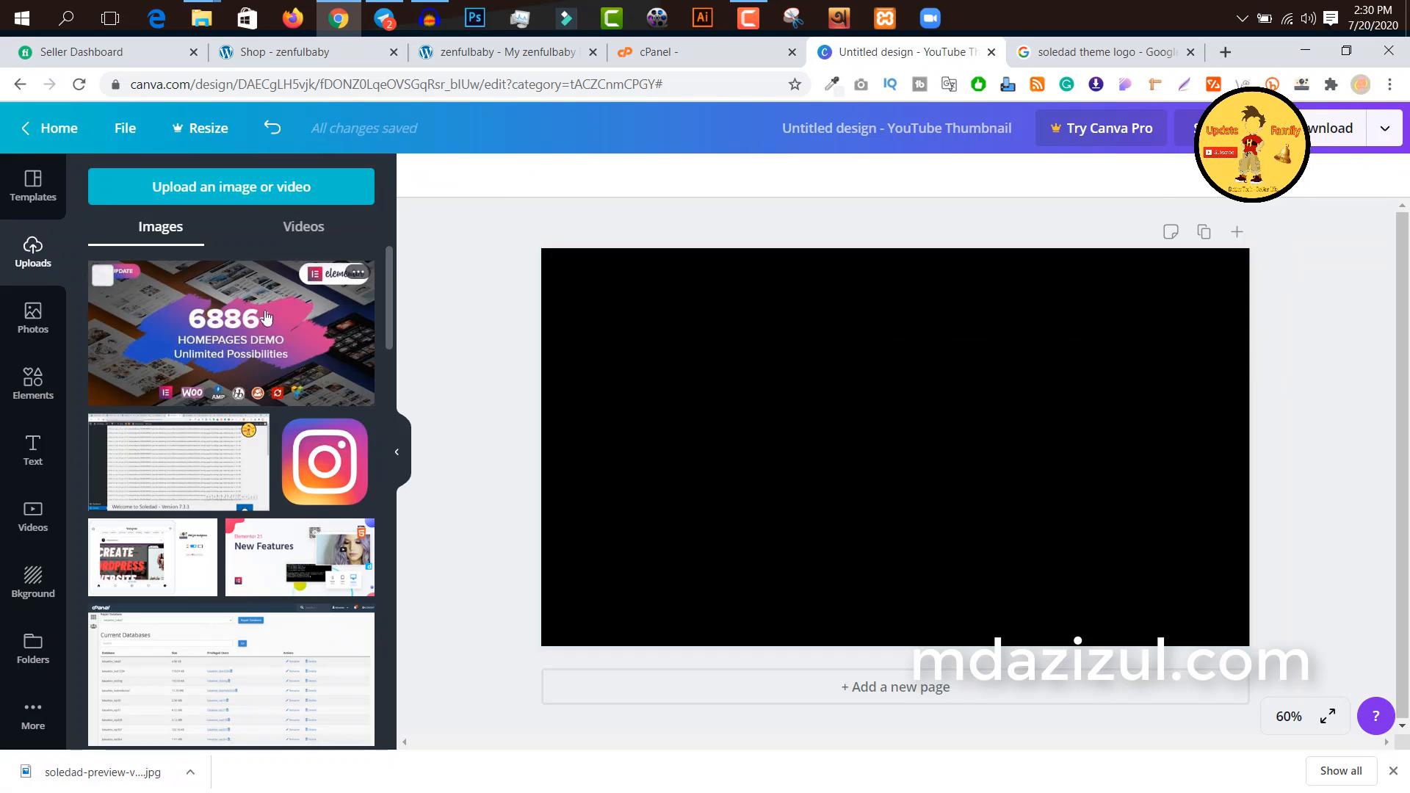
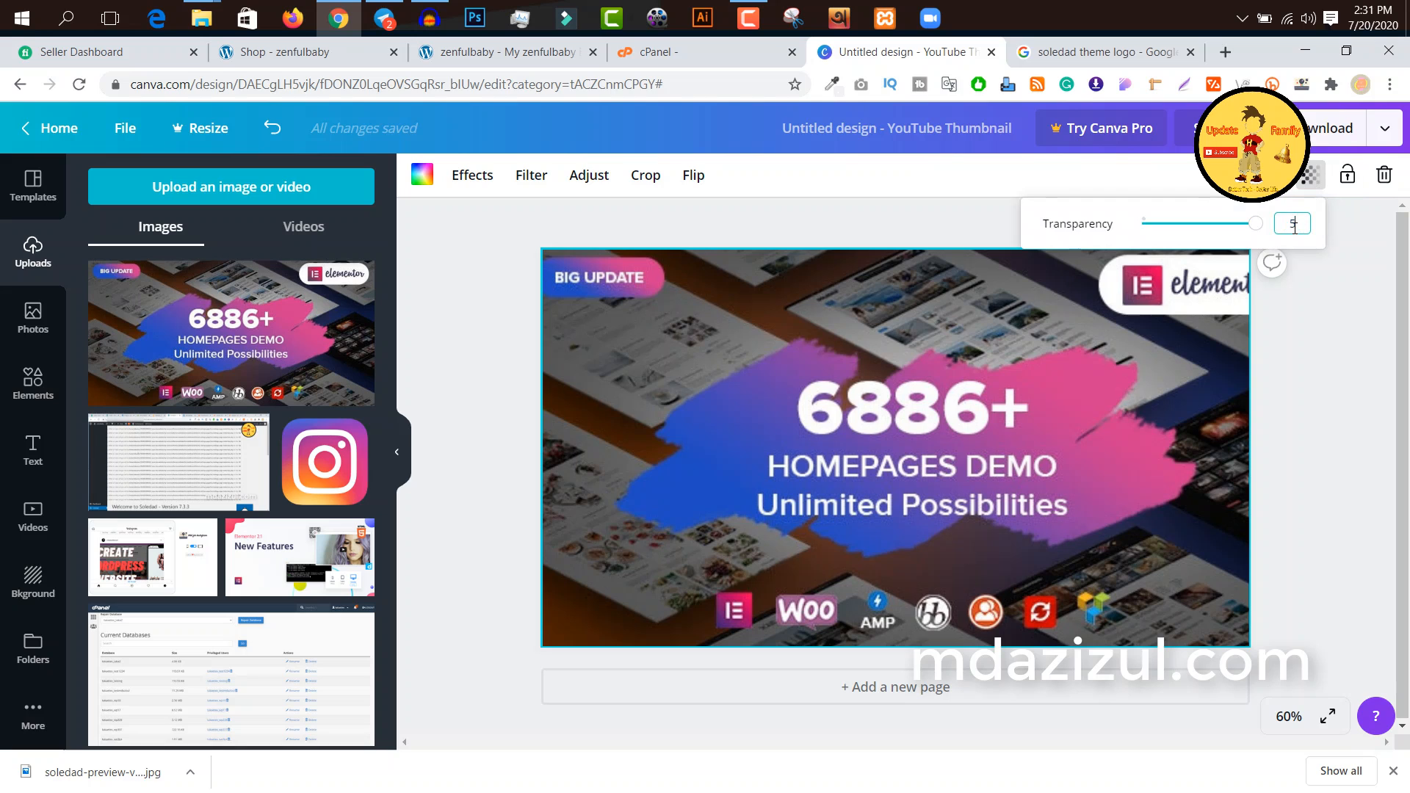
# Step: Set the transparency of the Soledad preview background image to 50
pyautogui.press('Return')
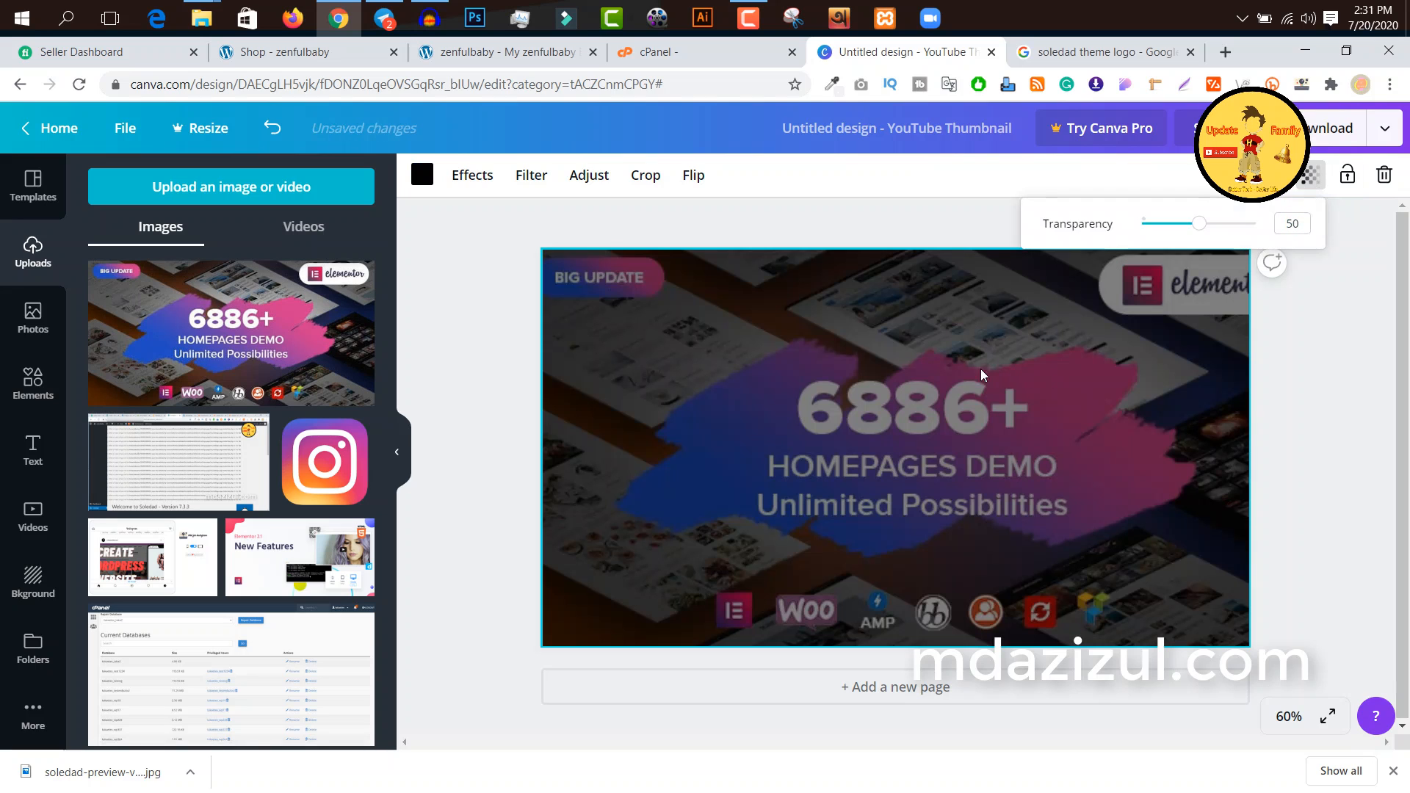
pyautogui.click(1095, 413)
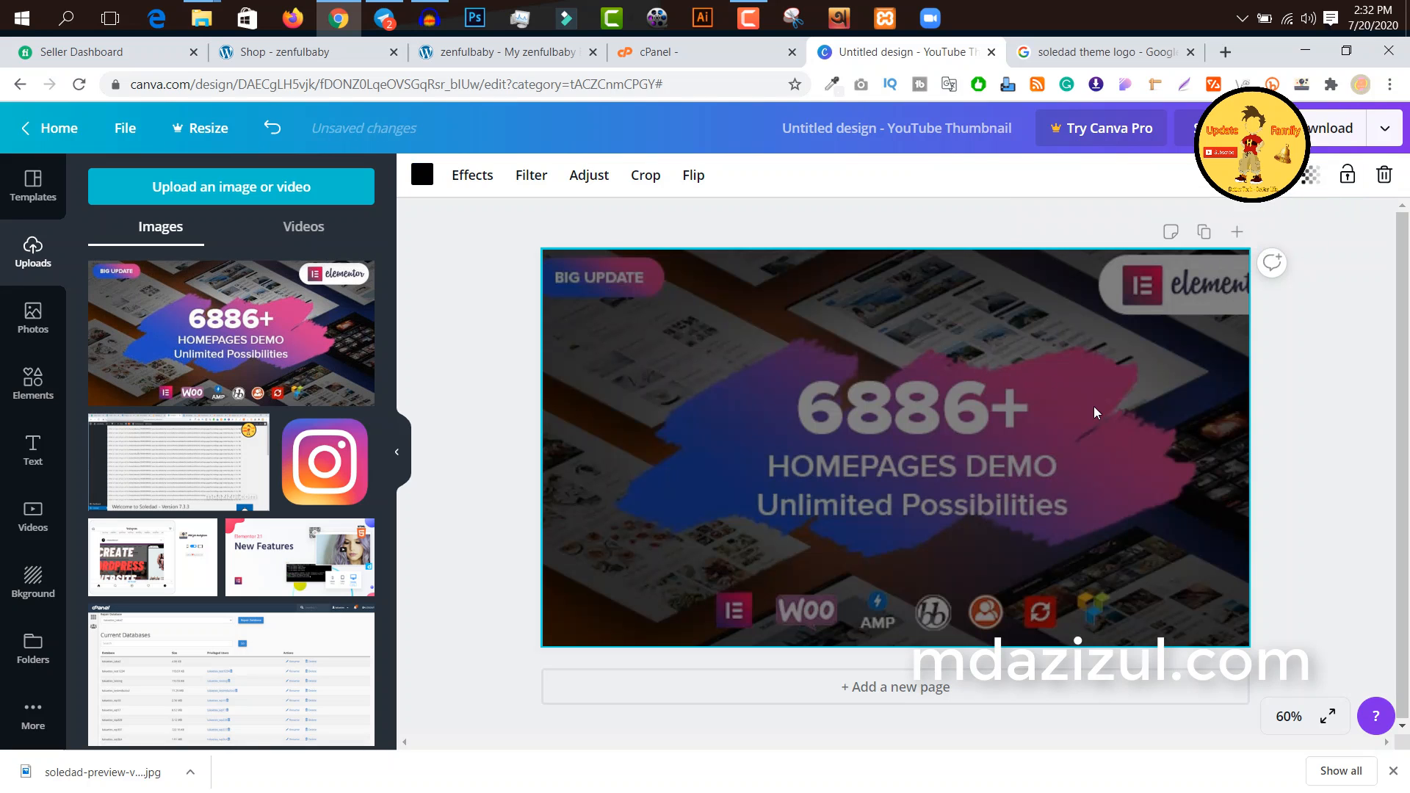
pyautogui.click(786, 214)
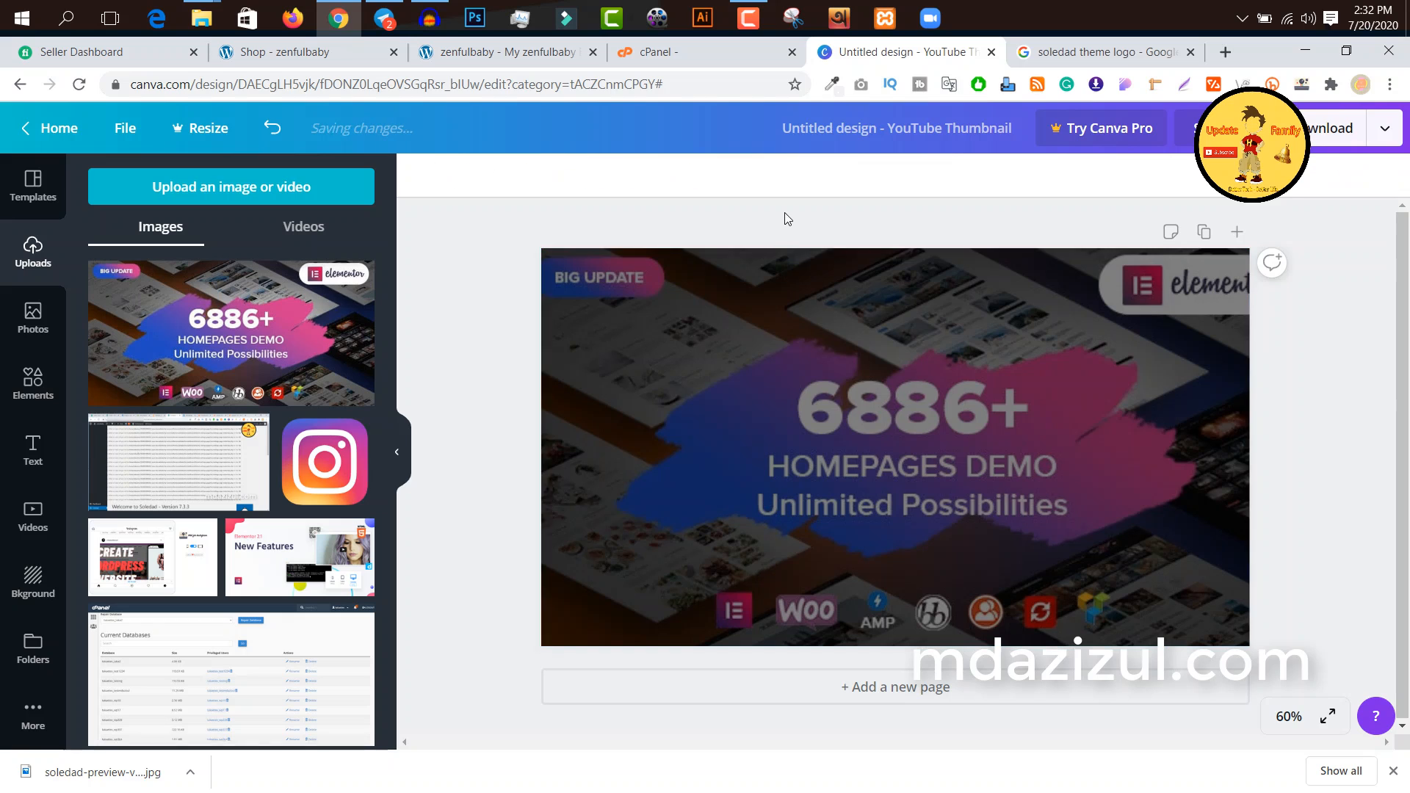
pyautogui.click(791, 385)
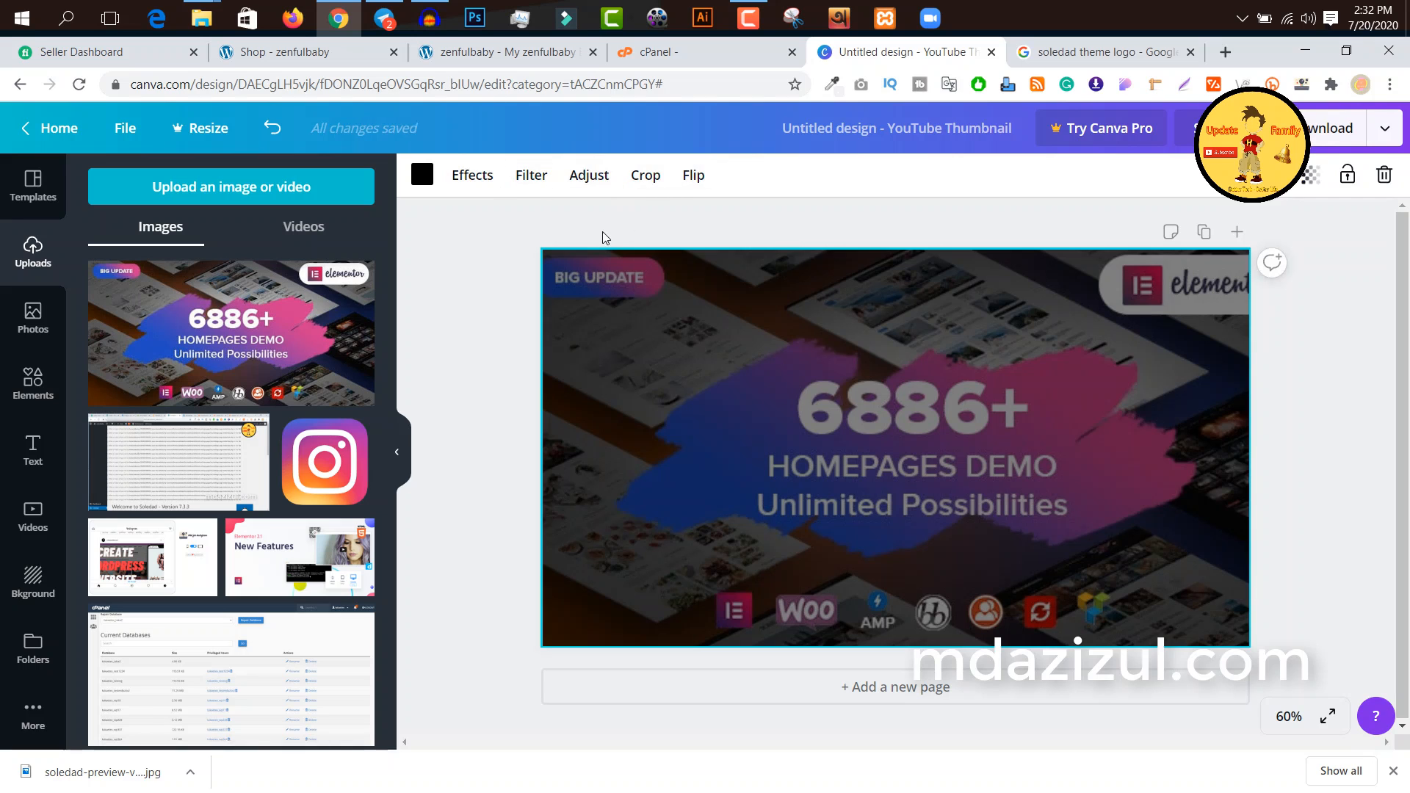
# Step: Add the uploaded error screenshot to the page and crop it down to the lower strip containing "Welcome to Soledad - Version 7.3.3"
pyautogui.click(175, 470)
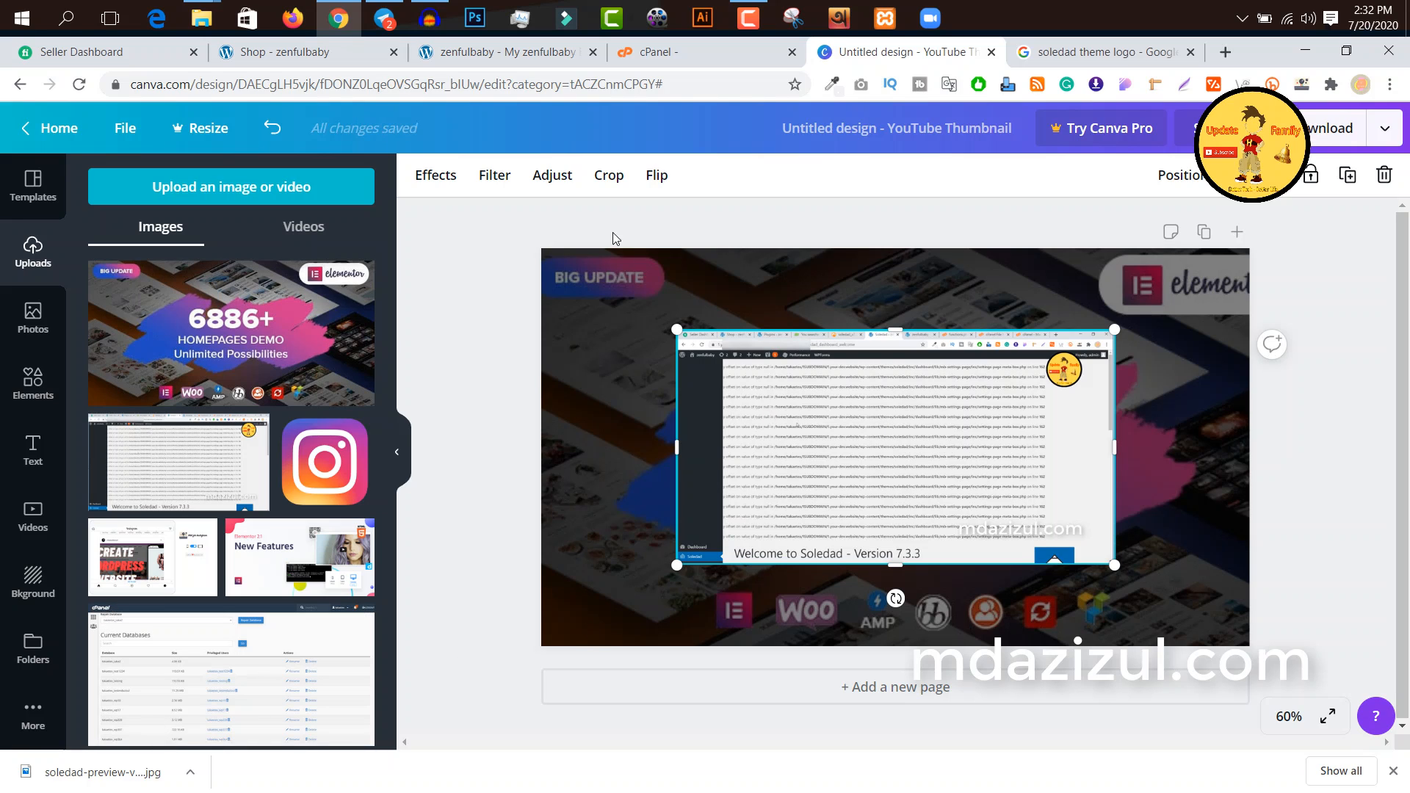
pyautogui.click(621, 182)
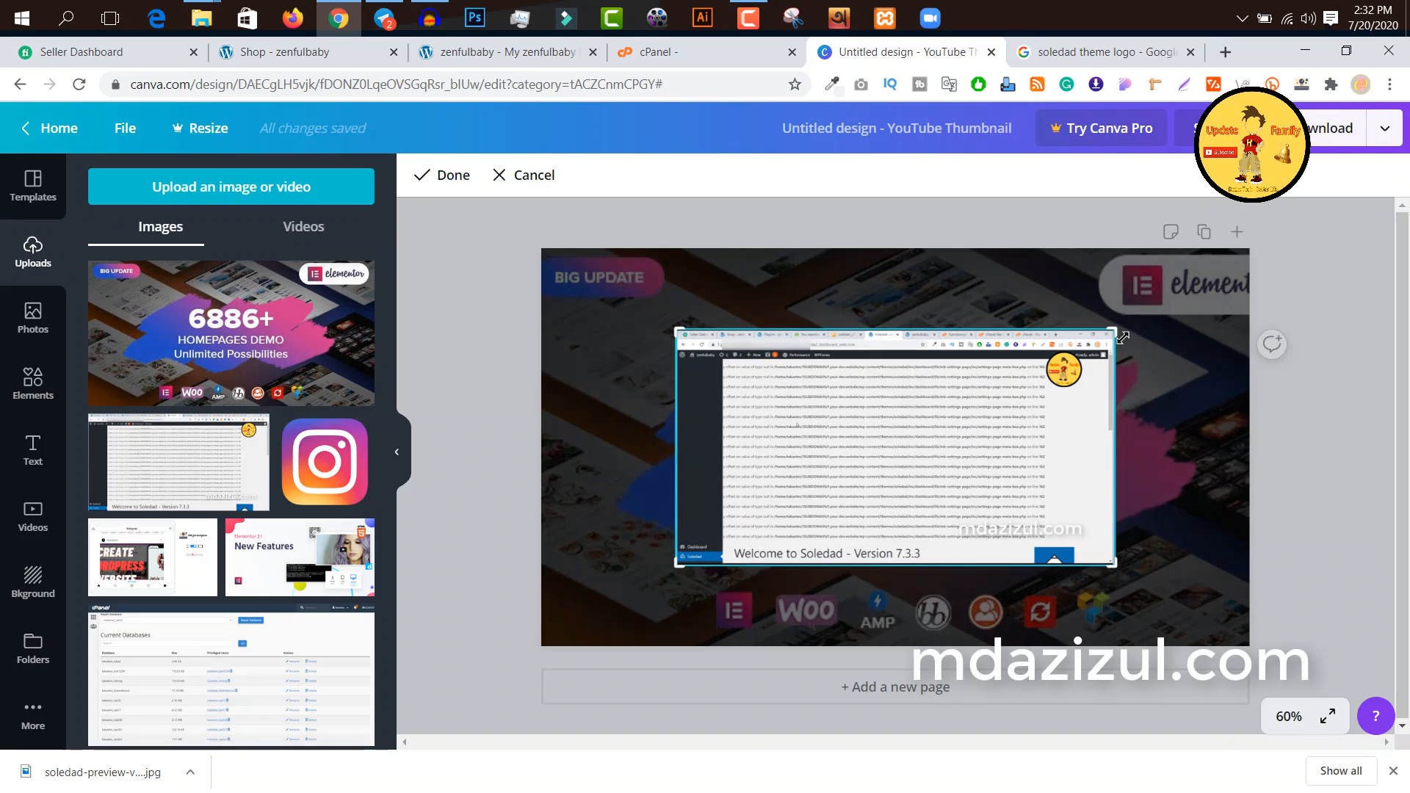
pyautogui.moveTo(1117, 332); pyautogui.dragTo(1129, 506)
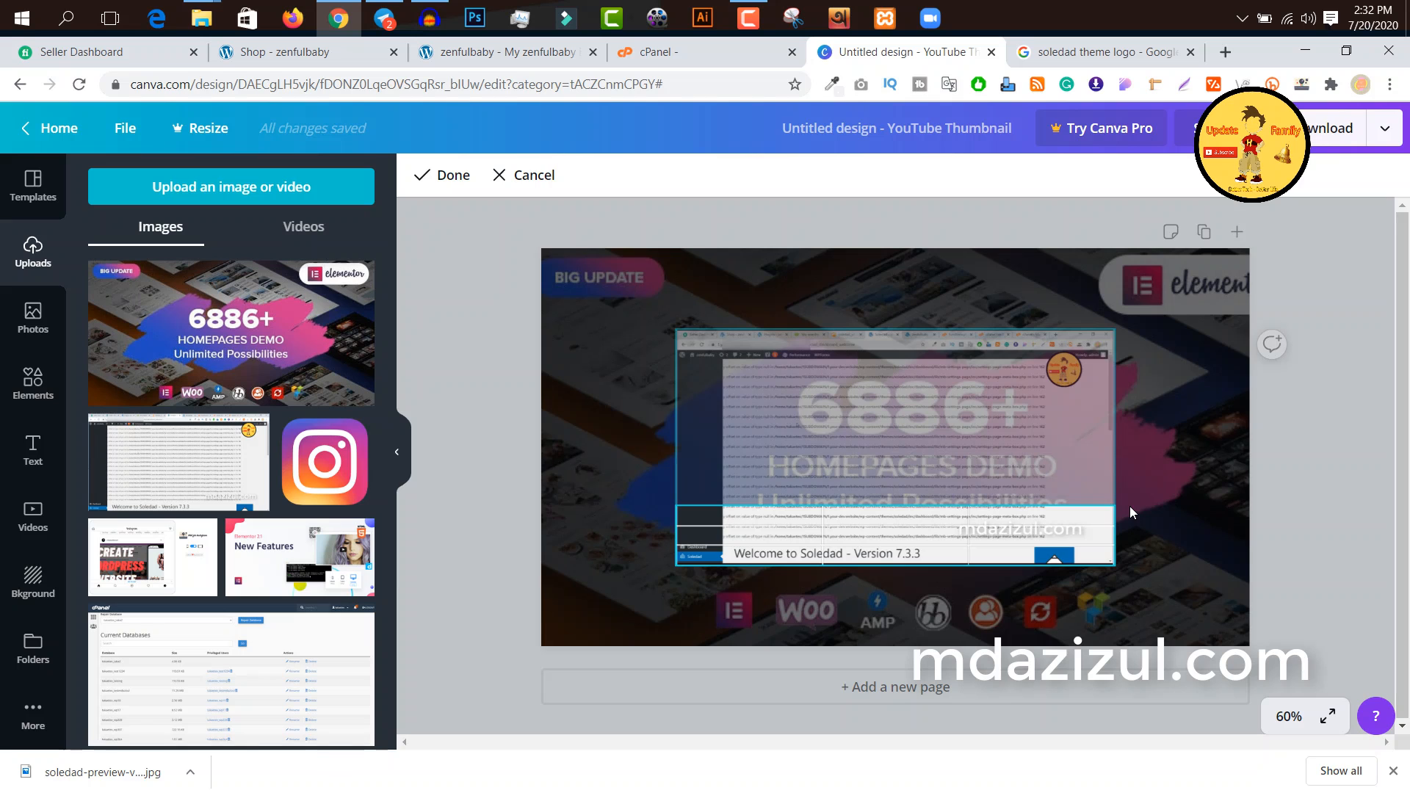
pyautogui.click(455, 178)
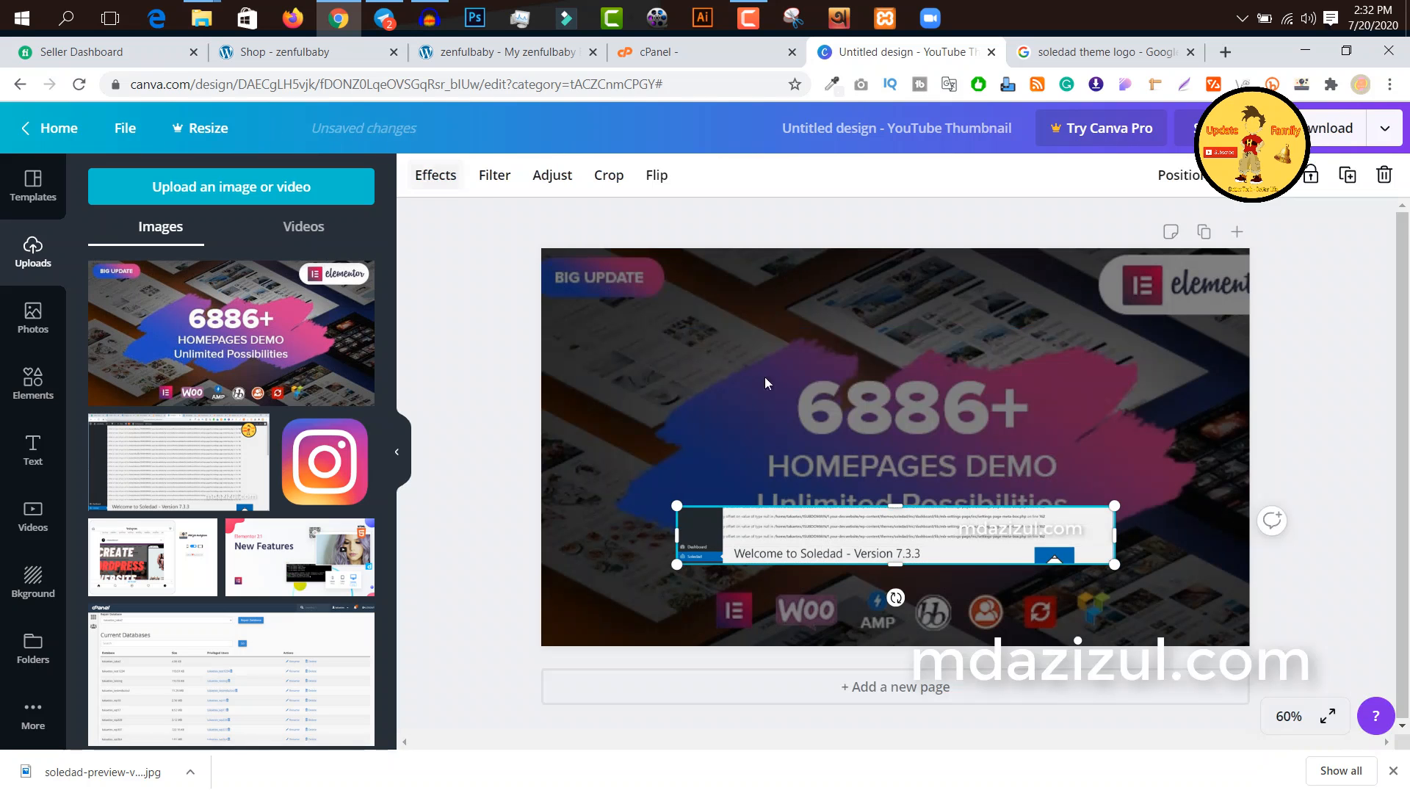
# Step: Enlarge the cropped screenshot strip beyond the page width and align it with the page's upper left corner
pyautogui.moveTo(1155, 489); pyautogui.dragTo(1403, 411)
pyautogui.moveTo(904, 508); pyautogui.dragTo(952, 397)
pyautogui.moveTo(651, 314); pyautogui.dragTo(521, 326)
pyautogui.moveTo(771, 374); pyautogui.dragTo(793, 297)
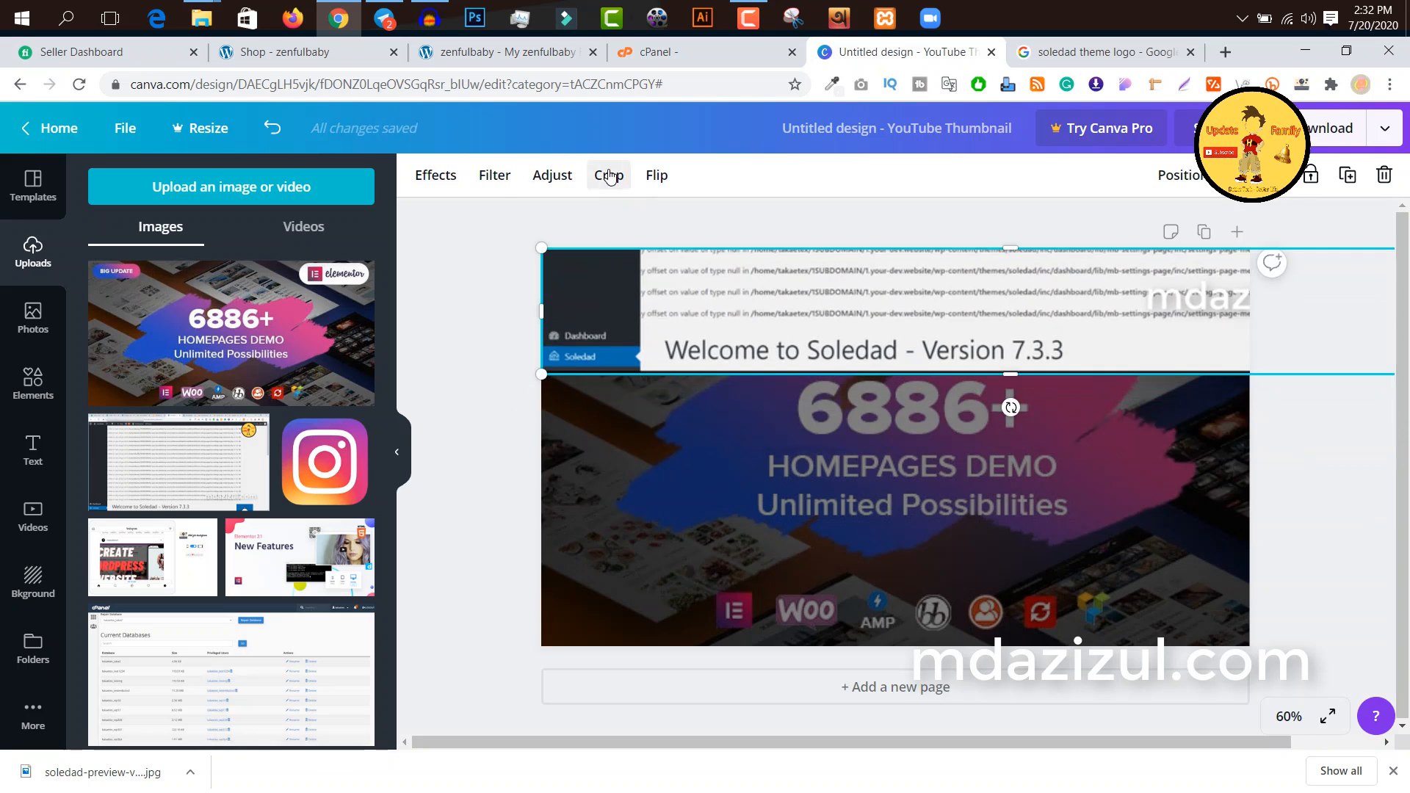
# Step: Crop about a third more off the upper side of the screenshot strip and move it up to the page's upper edge
pyautogui.click(609, 175)
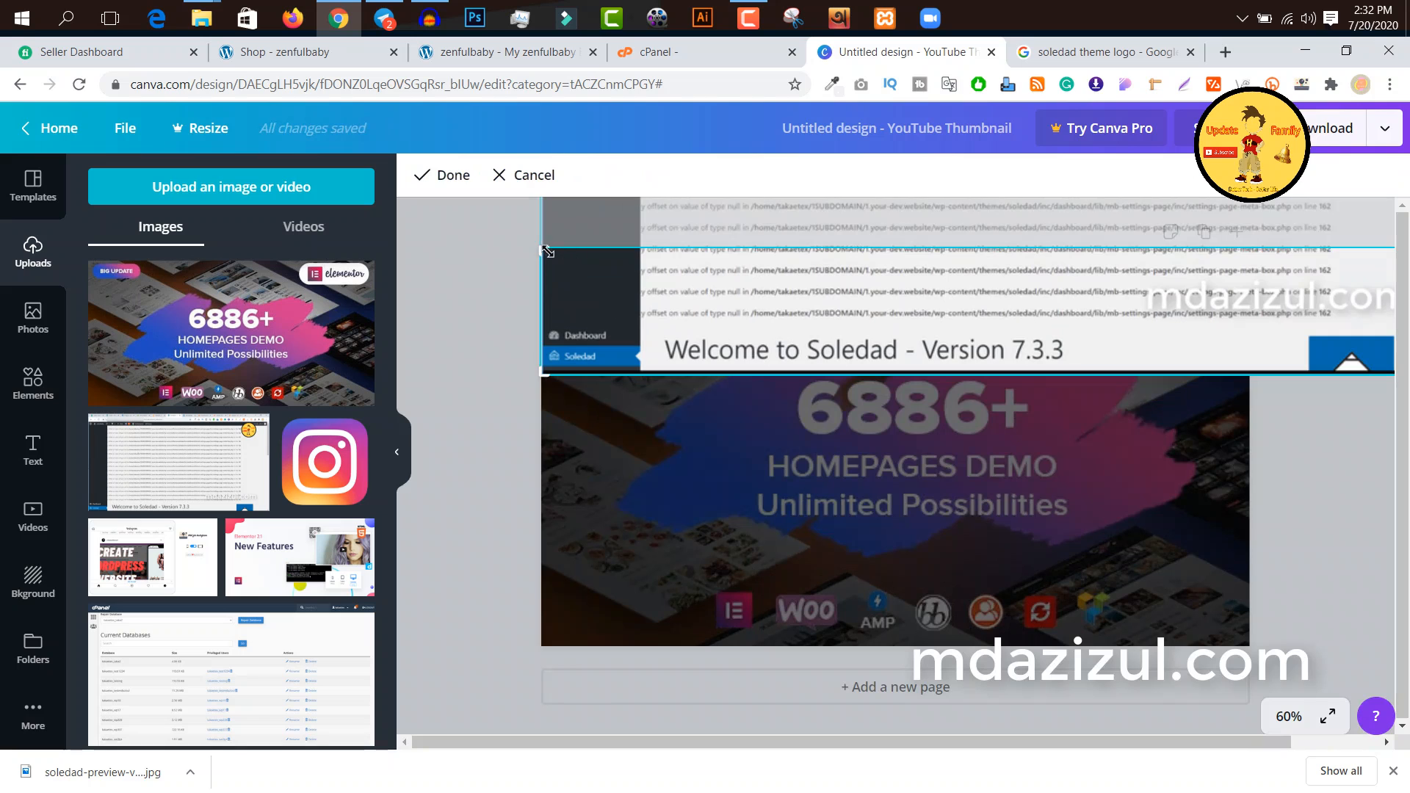
pyautogui.moveTo(544, 248); pyautogui.dragTo(542, 291)
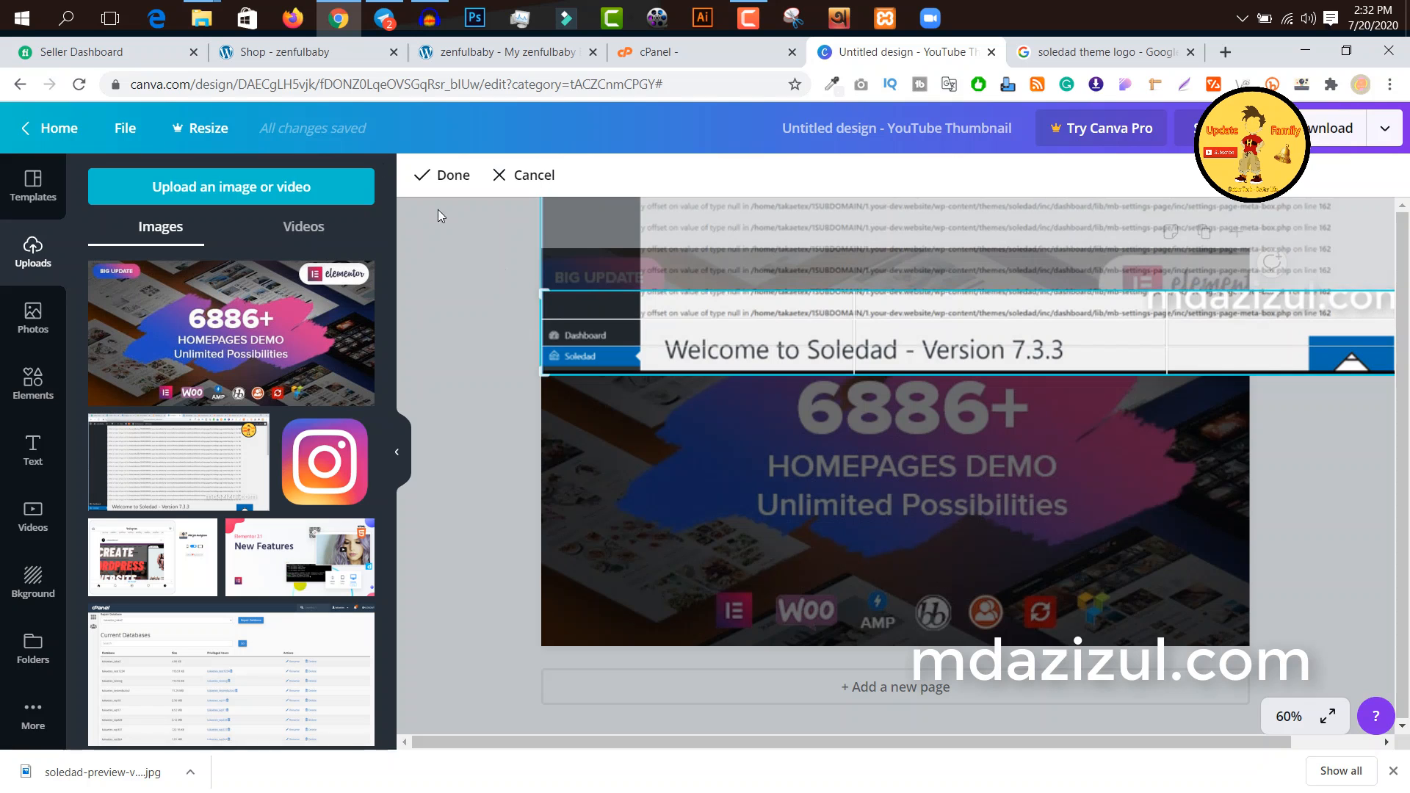
pyautogui.click(446, 189)
pyautogui.moveTo(779, 345); pyautogui.dragTo(781, 301)
pyautogui.click(786, 218)
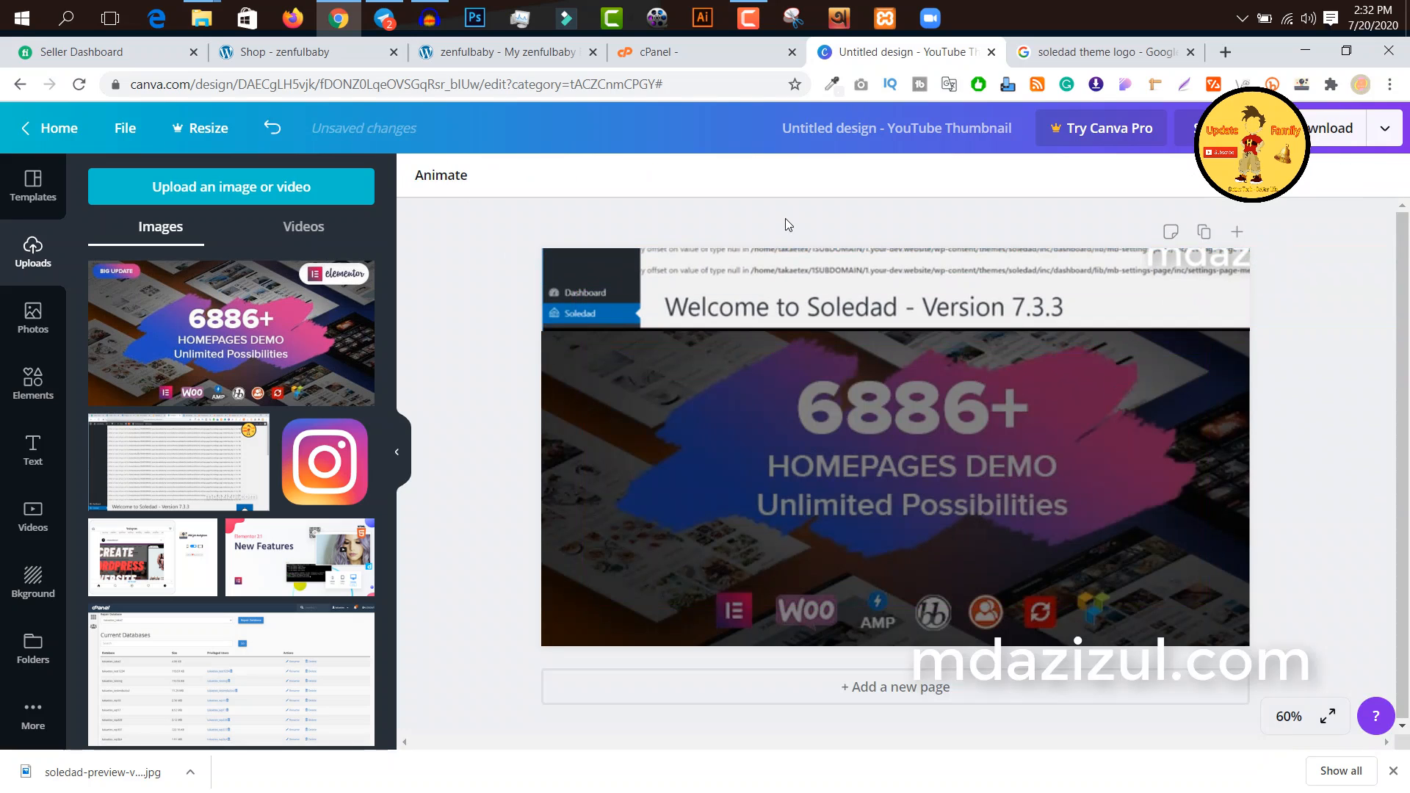
# Step: Switch to Telegram, copy the message text "Notice: Trying to access array offset on value of type null in", and return to the Canva design
pyautogui.click(384, 18)
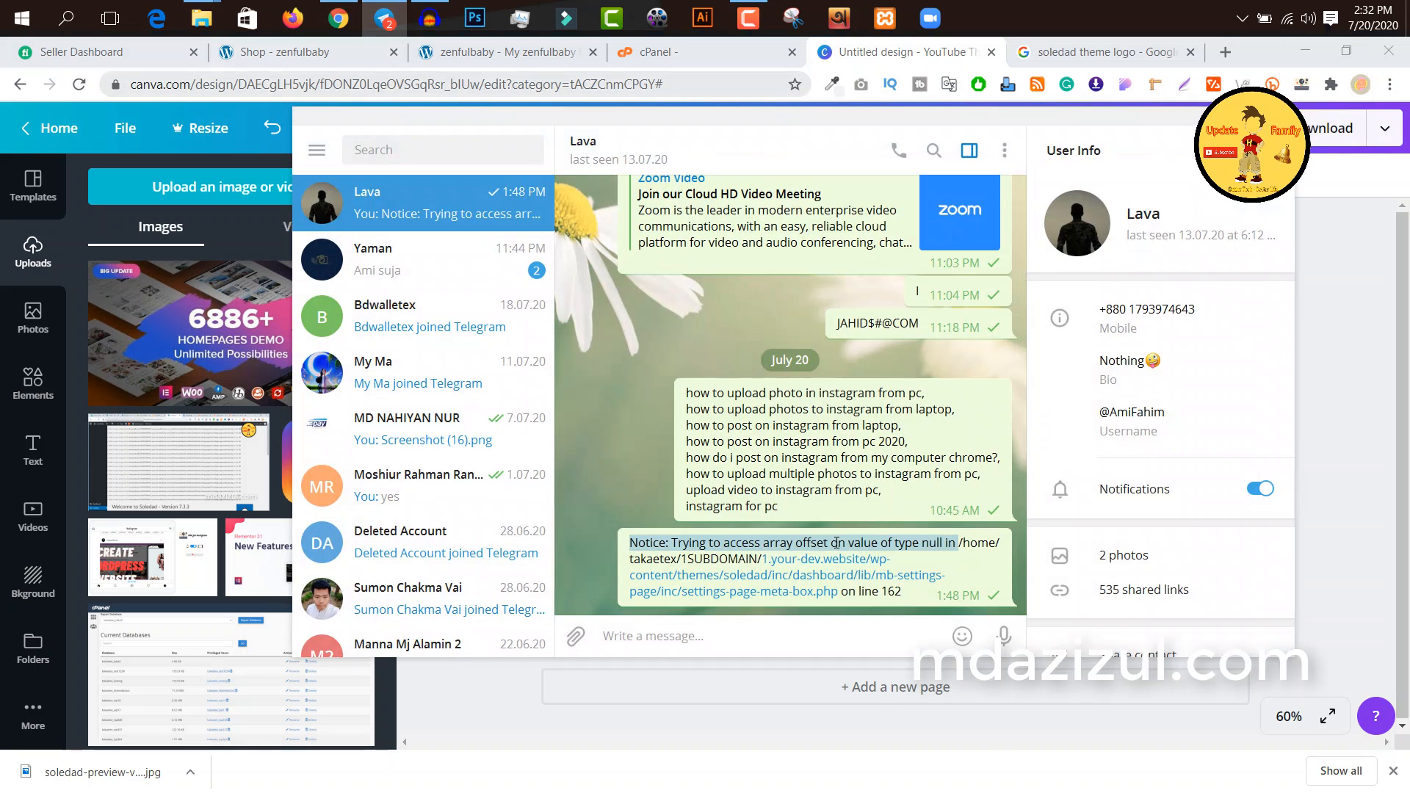
pyautogui.rightClick(858, 560)
pyautogui.click(867, 564)
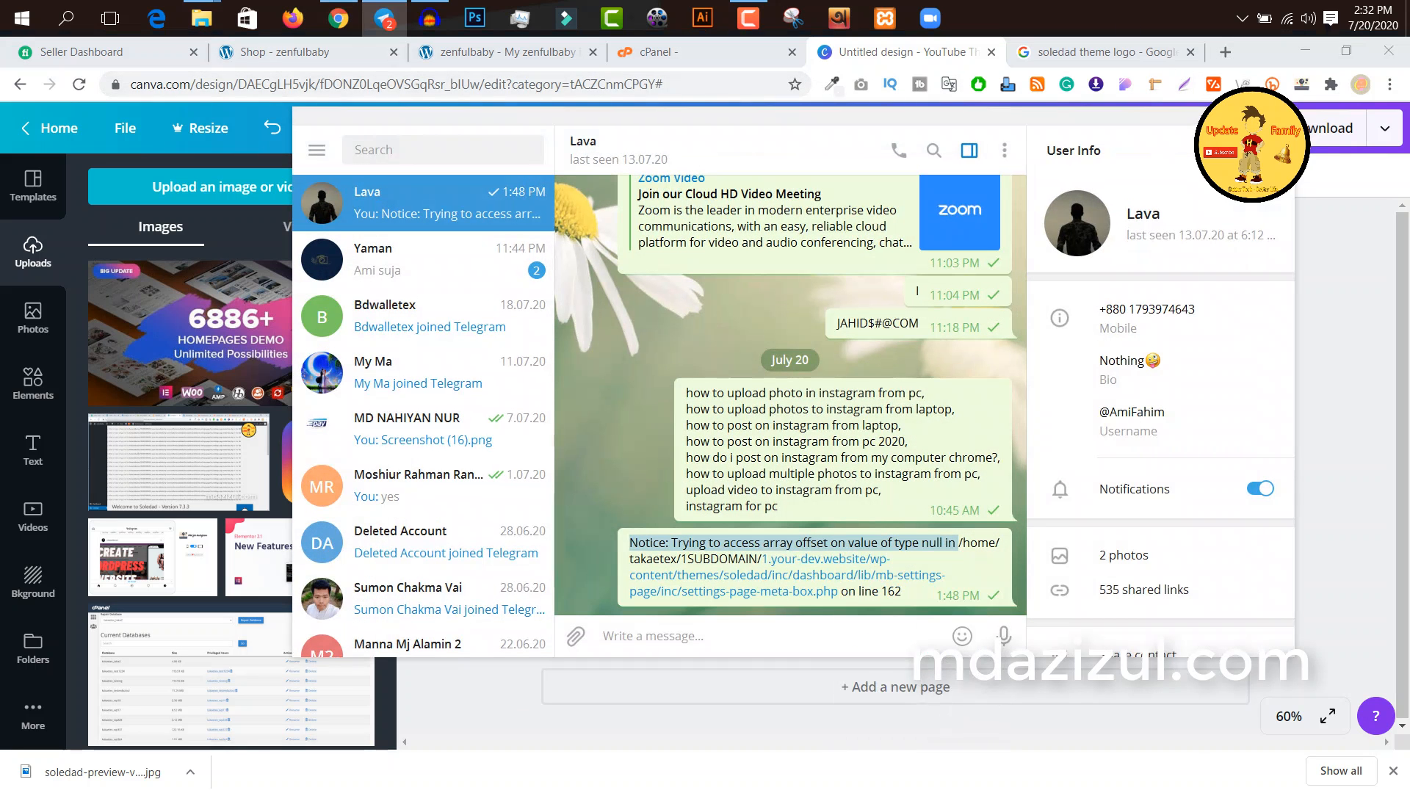
pyautogui.click(1228, 116)
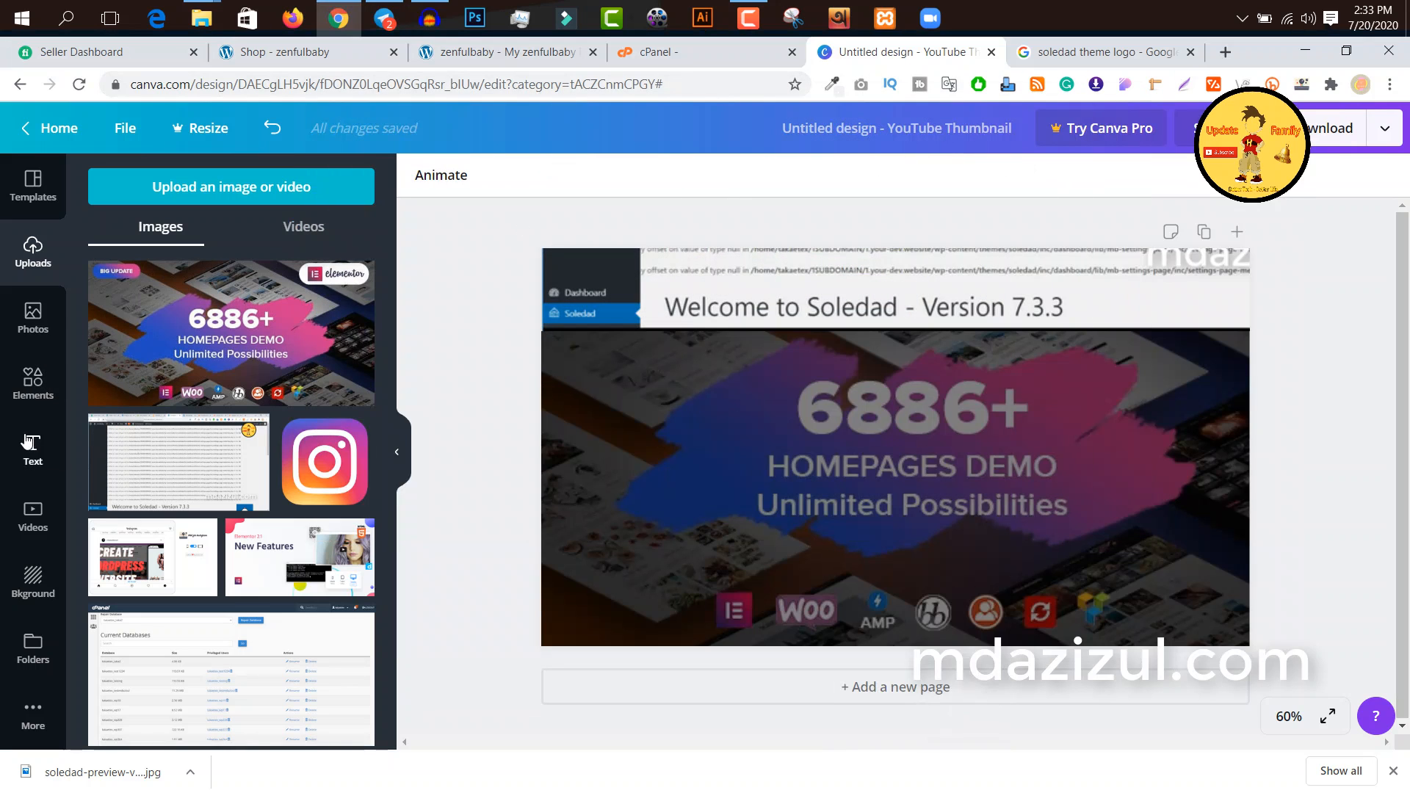
# Step: Add the recently used "FREE DELIVERY" text combination to the page and replace the word "FREE" with the copied error notice
pyautogui.click(43, 459)
pyautogui.scroll(-14, 321, 476)
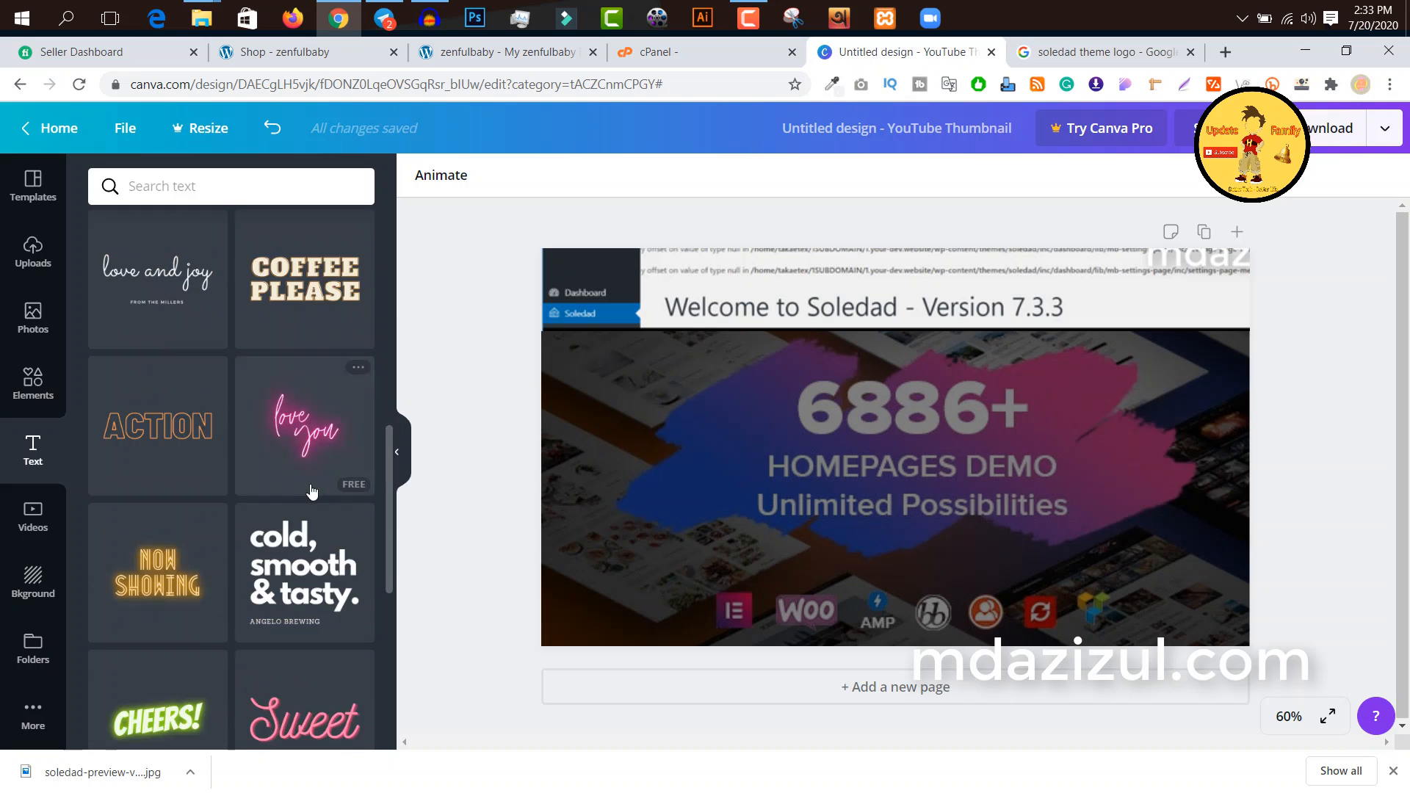
pyautogui.scroll(7, 319, 473)
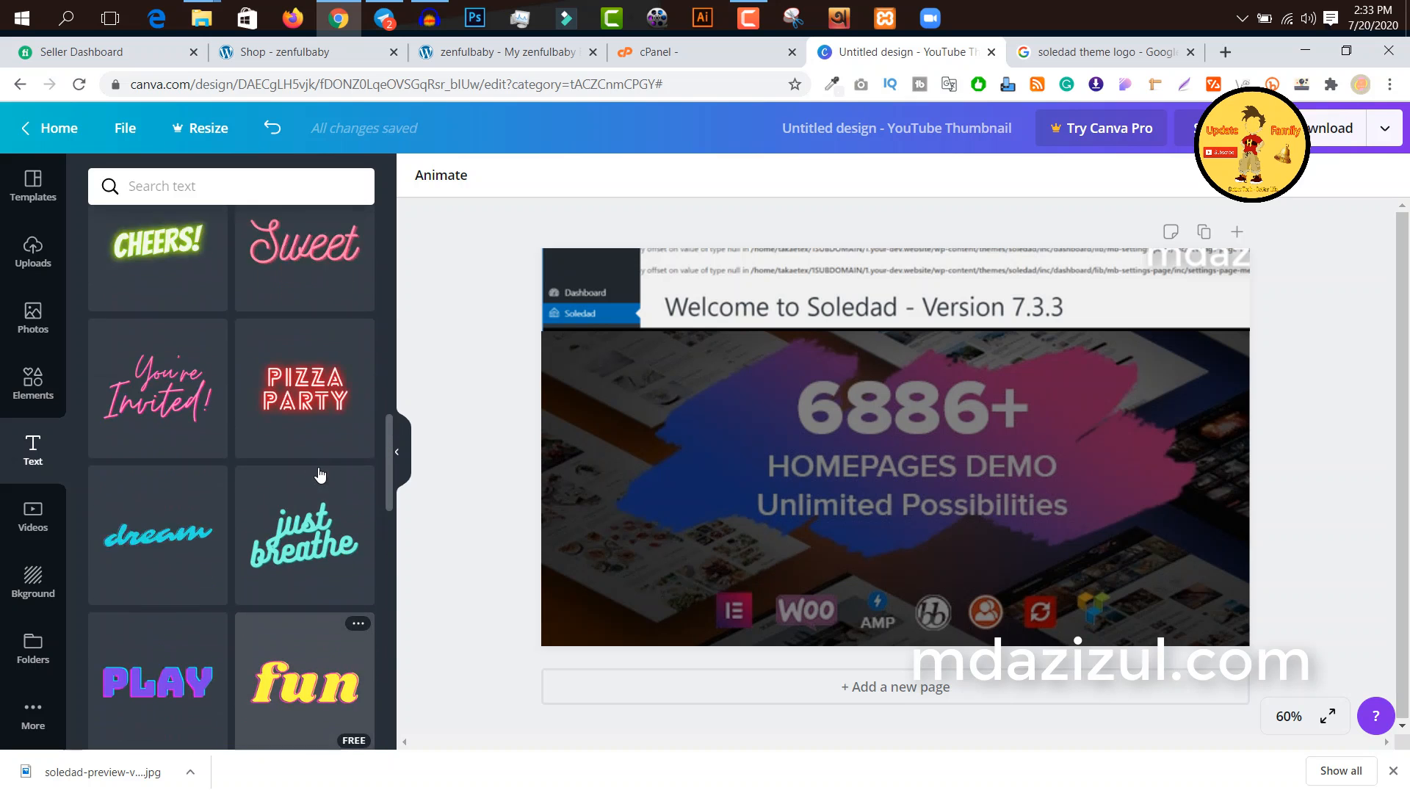
pyautogui.scroll(7, 226, 461)
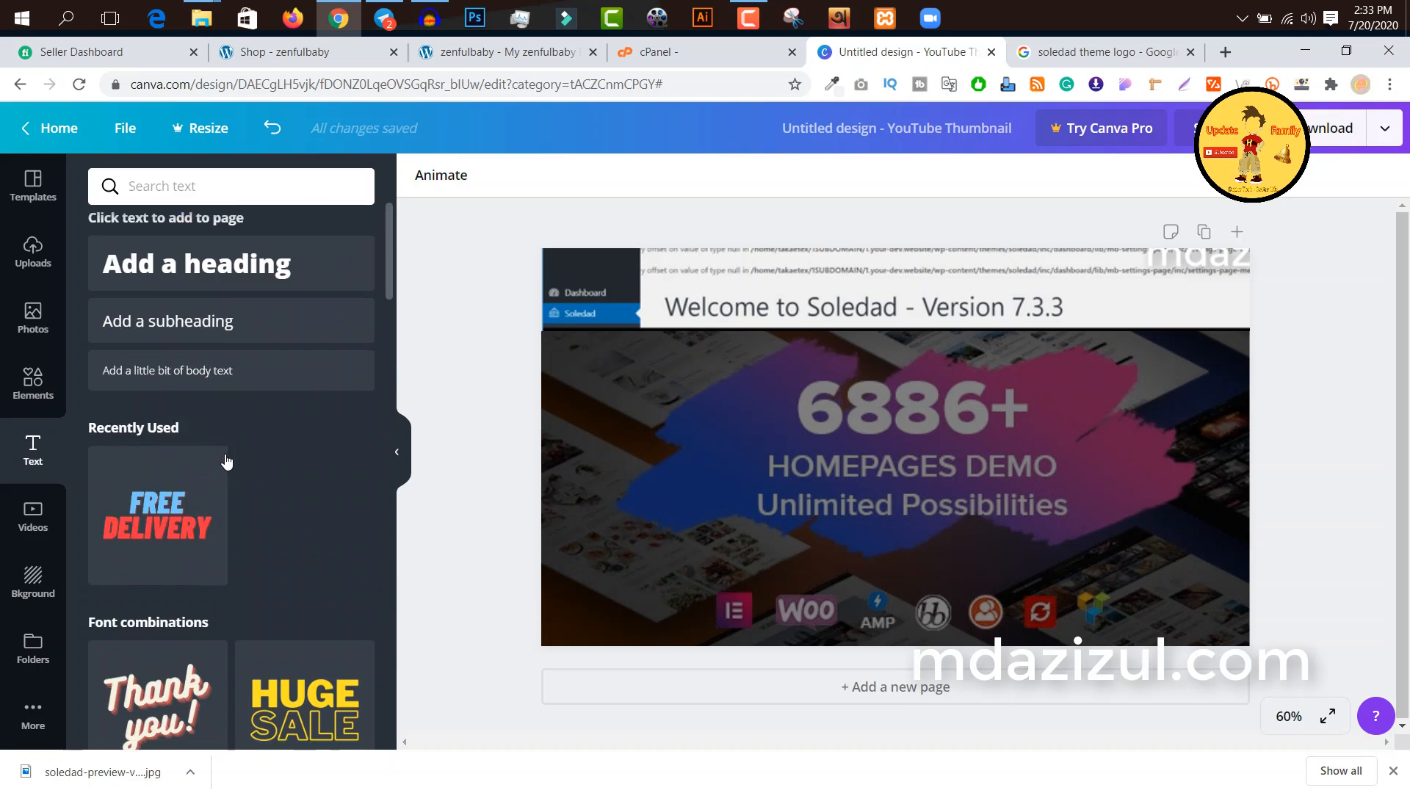
pyautogui.moveTo(177, 502); pyautogui.dragTo(900, 430)
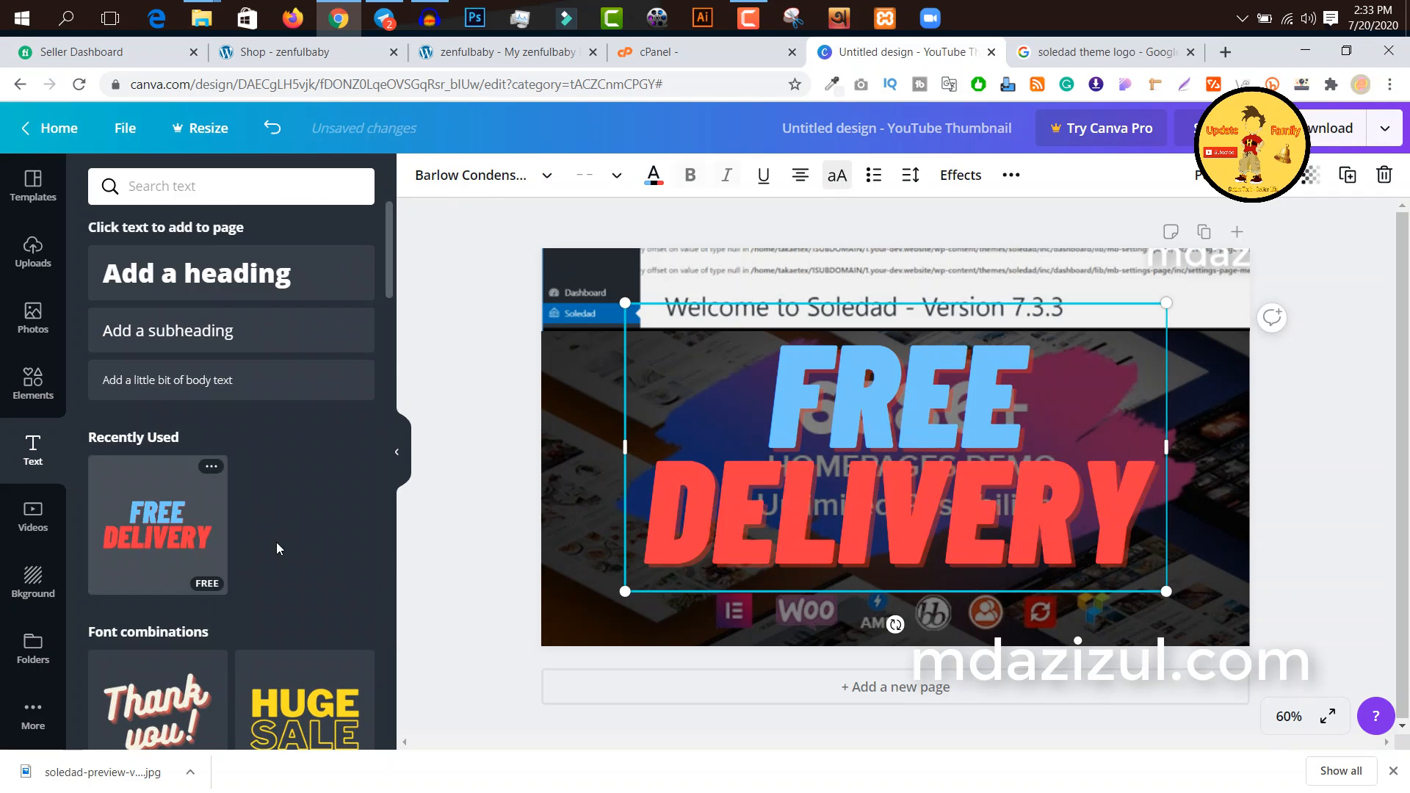
pyautogui.doubleClick(918, 401)
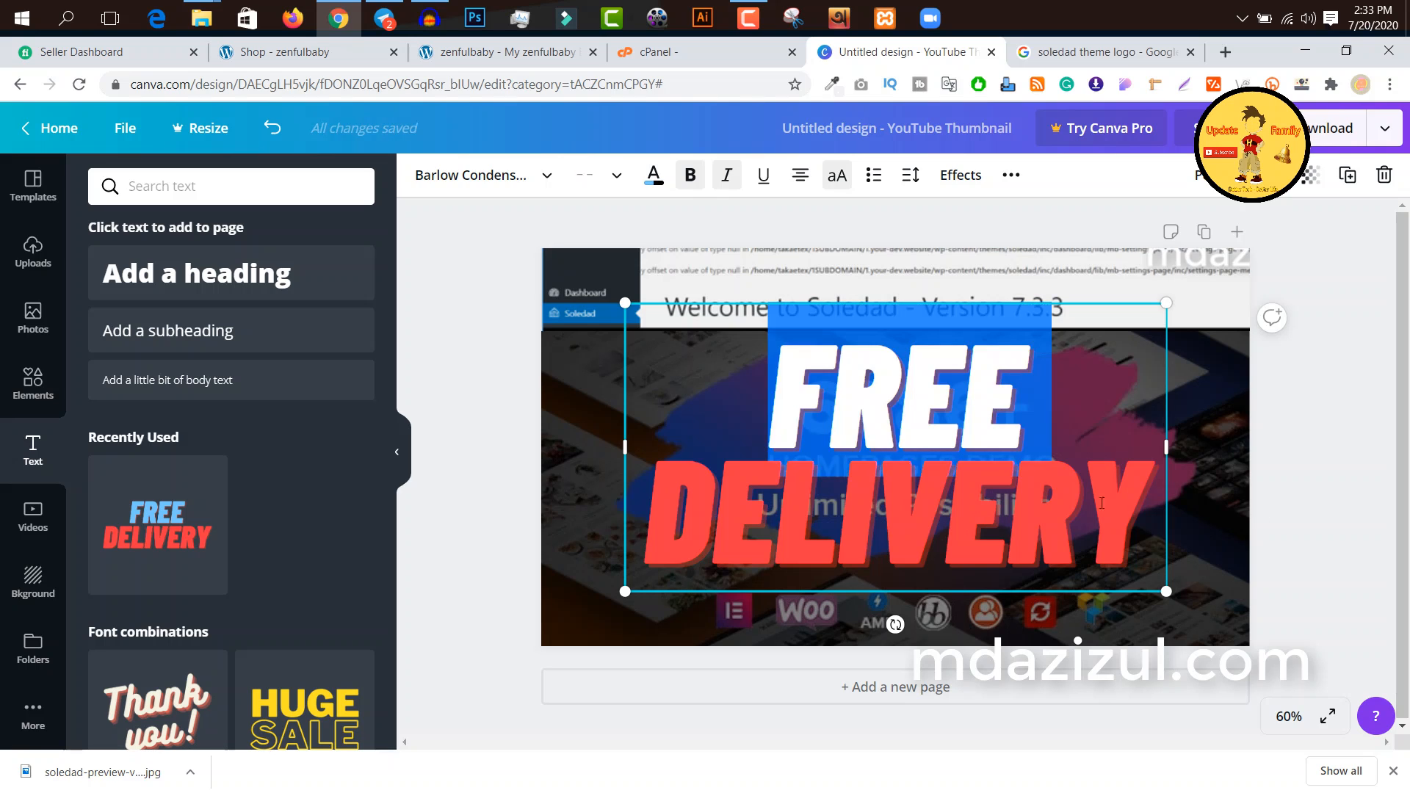
pyautogui.hotkey('ctrl', 'v')
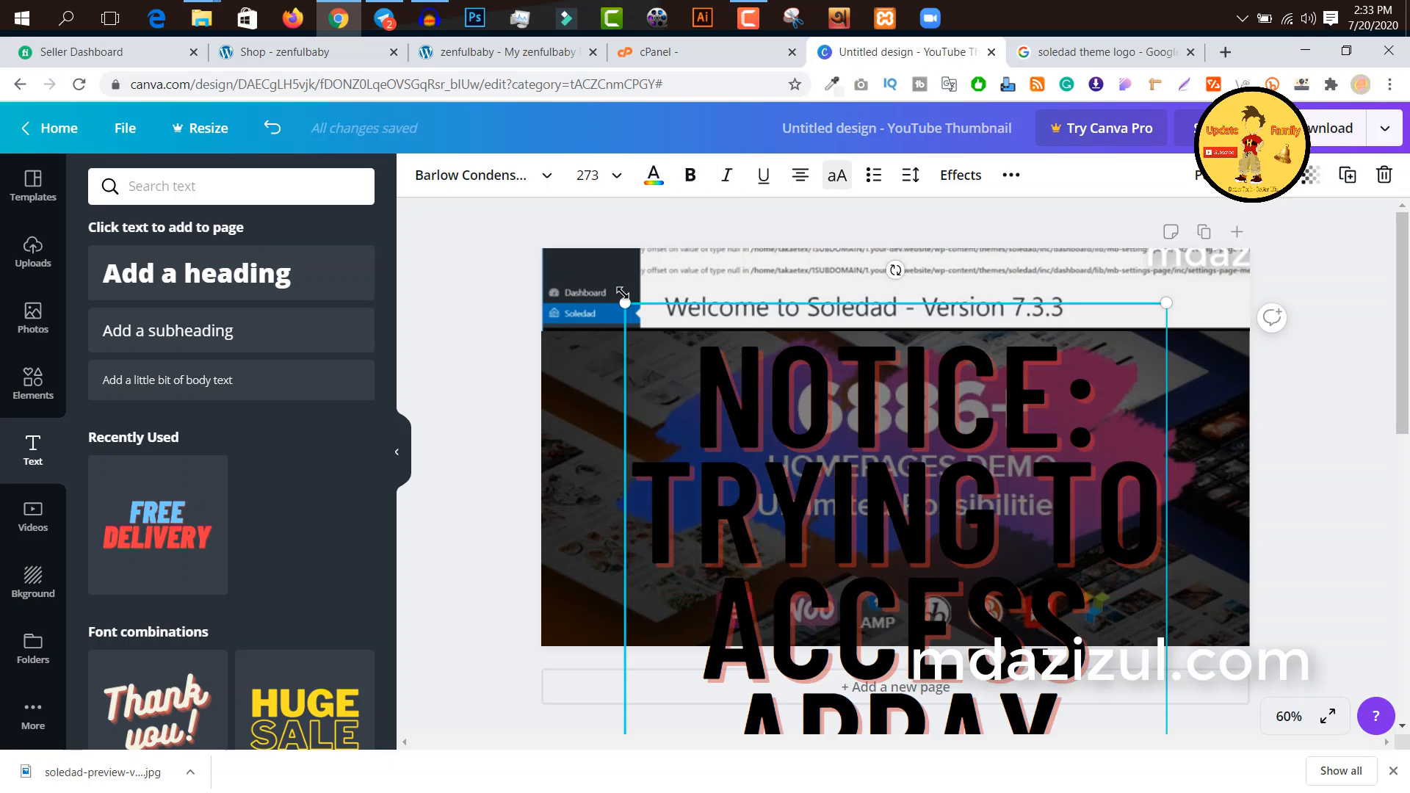
# Step: Scale the notice text down to fit the page and widen its text box across the upper right part of the thumbnail
pyautogui.moveTo(604, 323); pyautogui.dragTo(519, 602)
pyautogui.moveTo(1051, 608); pyautogui.dragTo(904, 385)
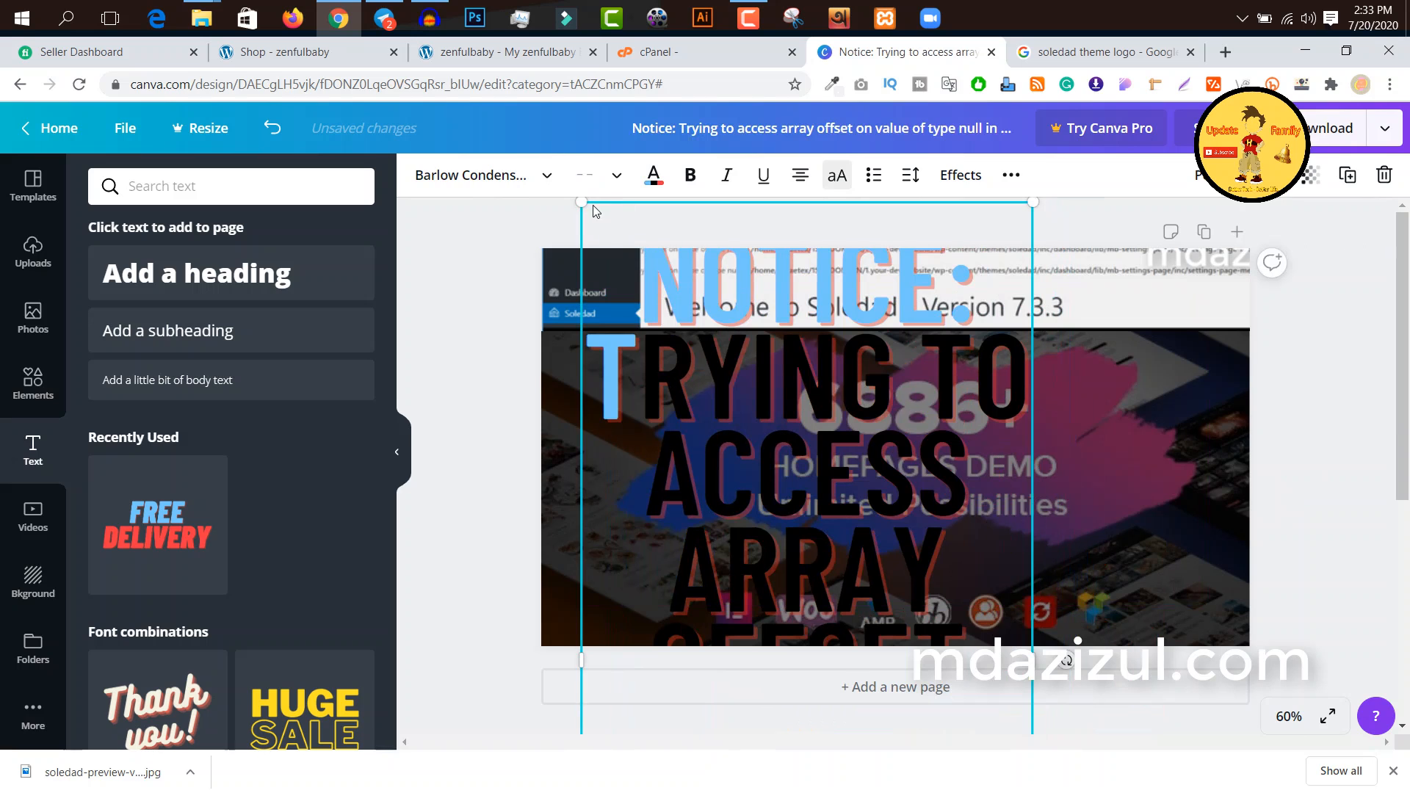
pyautogui.moveTo(822, 424); pyautogui.dragTo(1030, 571)
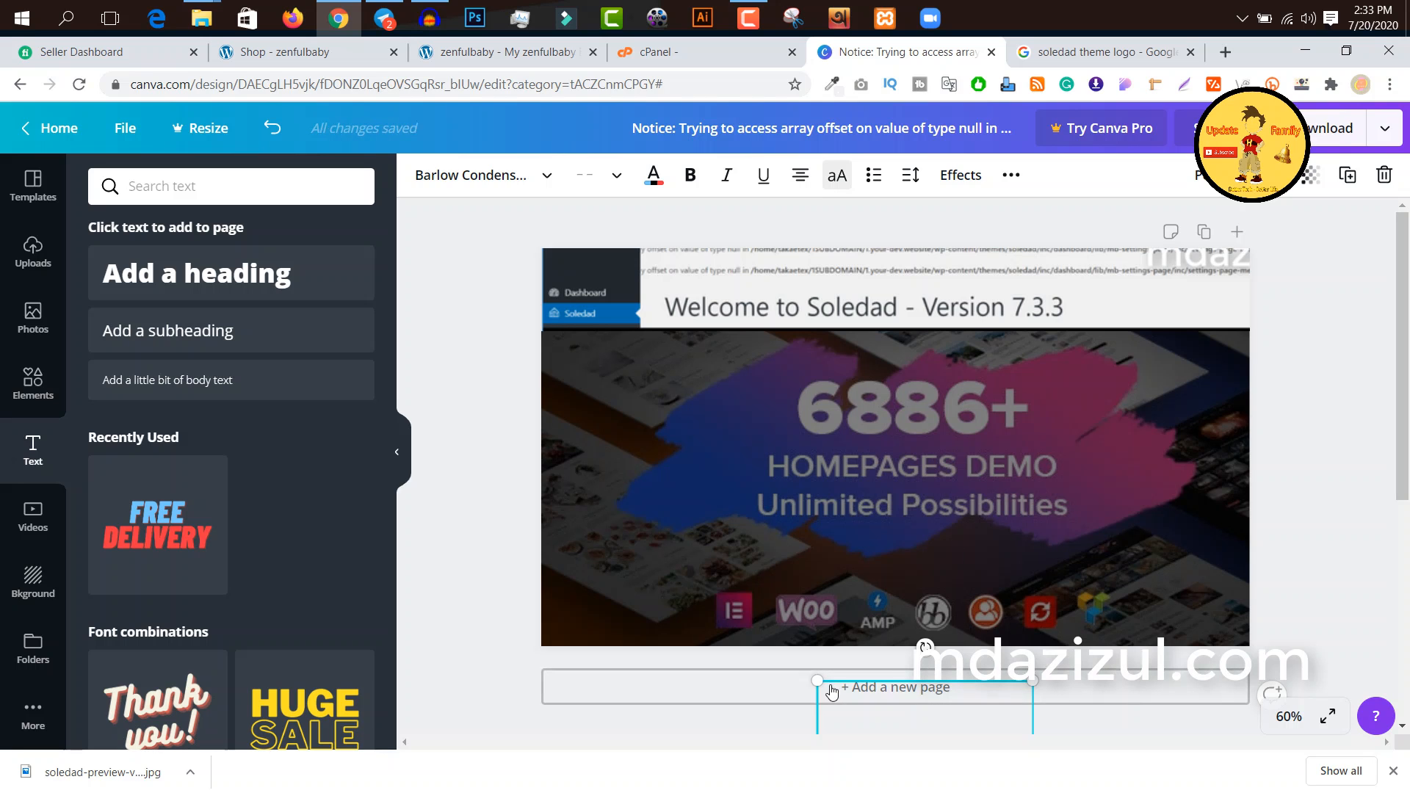
pyautogui.moveTo(737, 570); pyautogui.dragTo(752, 556)
pyautogui.moveTo(908, 616); pyautogui.dragTo(850, 332)
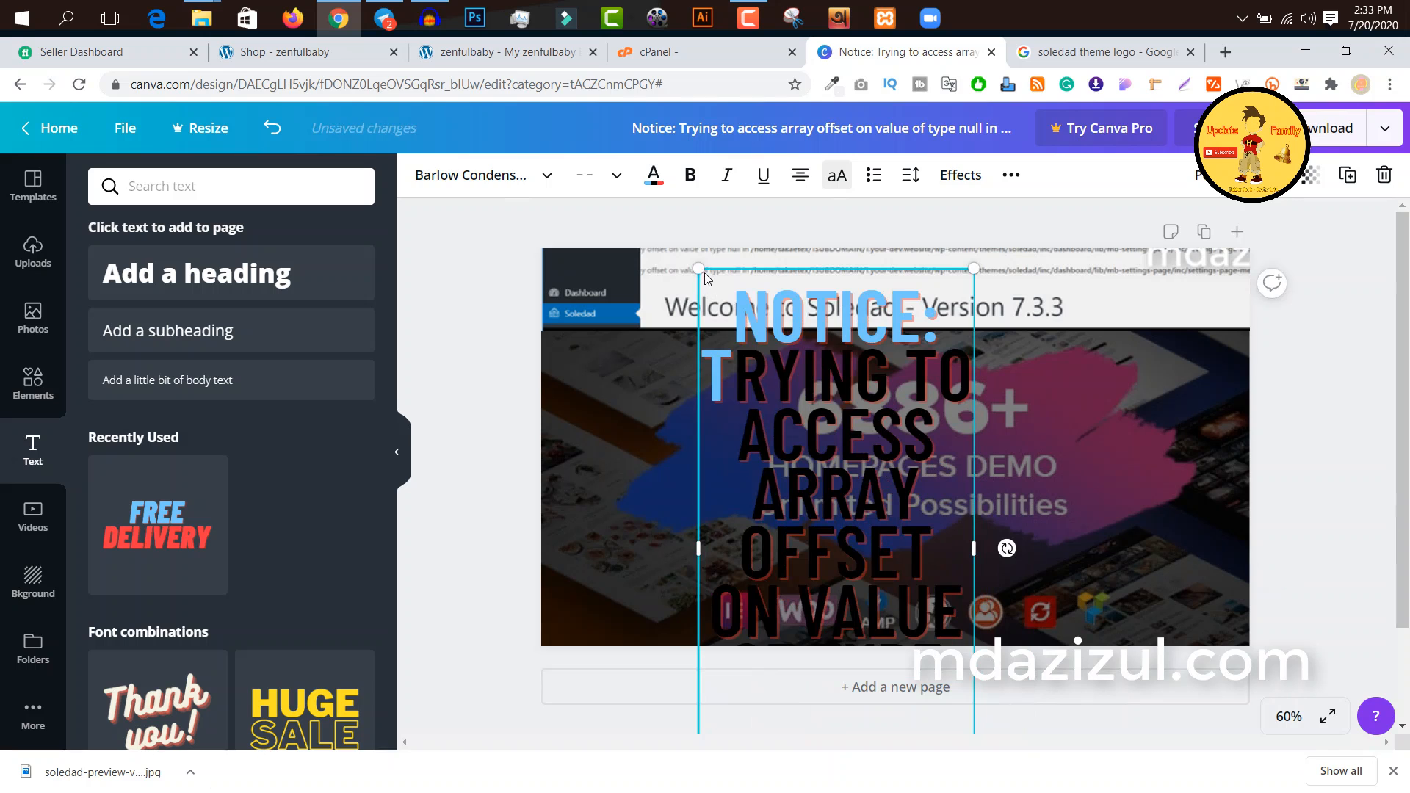
pyautogui.moveTo(699, 269); pyautogui.dragTo(778, 310)
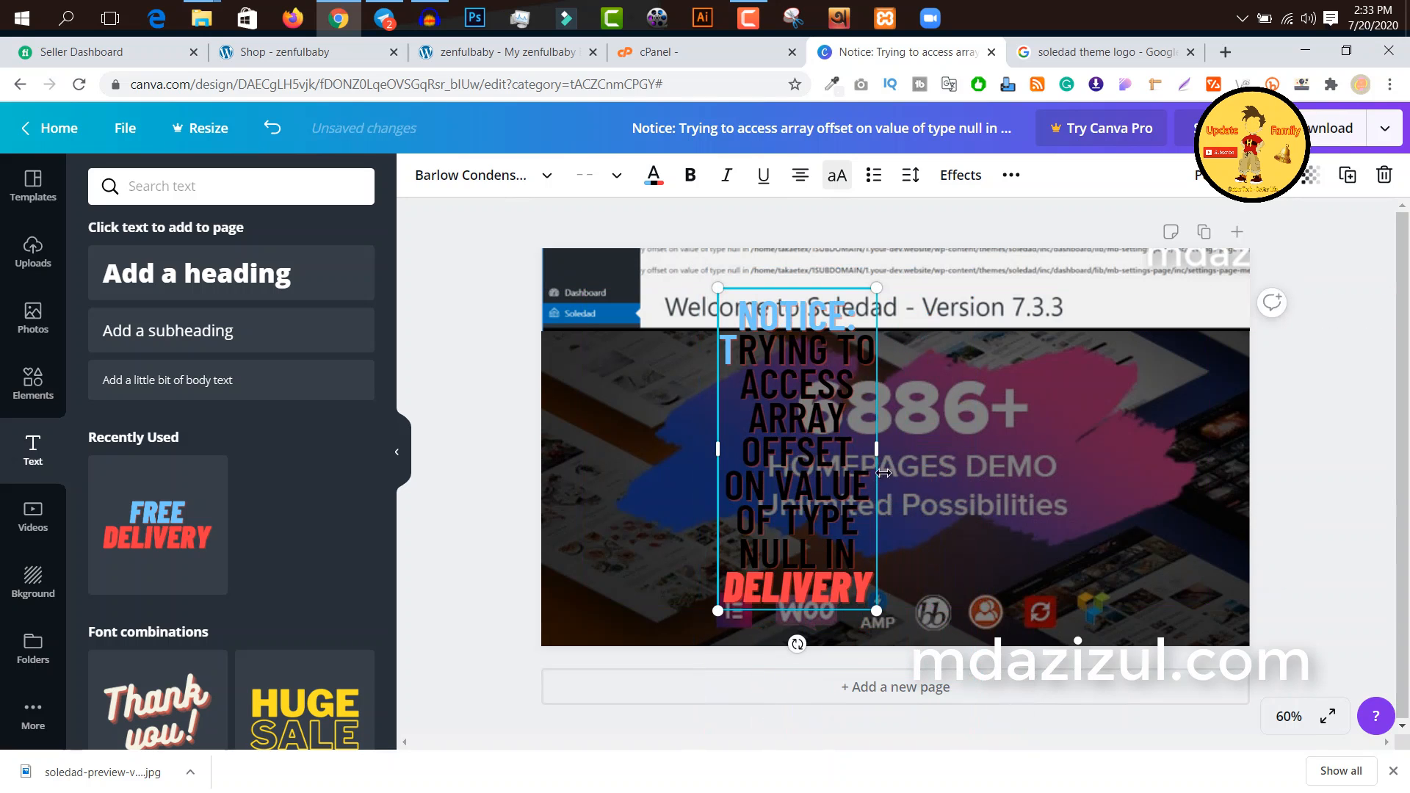
pyautogui.moveTo(878, 448); pyautogui.dragTo(1199, 447)
# Step: Delete the leftover word "DELIVERY" from the notice text and turn off its uppercase formatting
pyautogui.doubleClick(1103, 379)
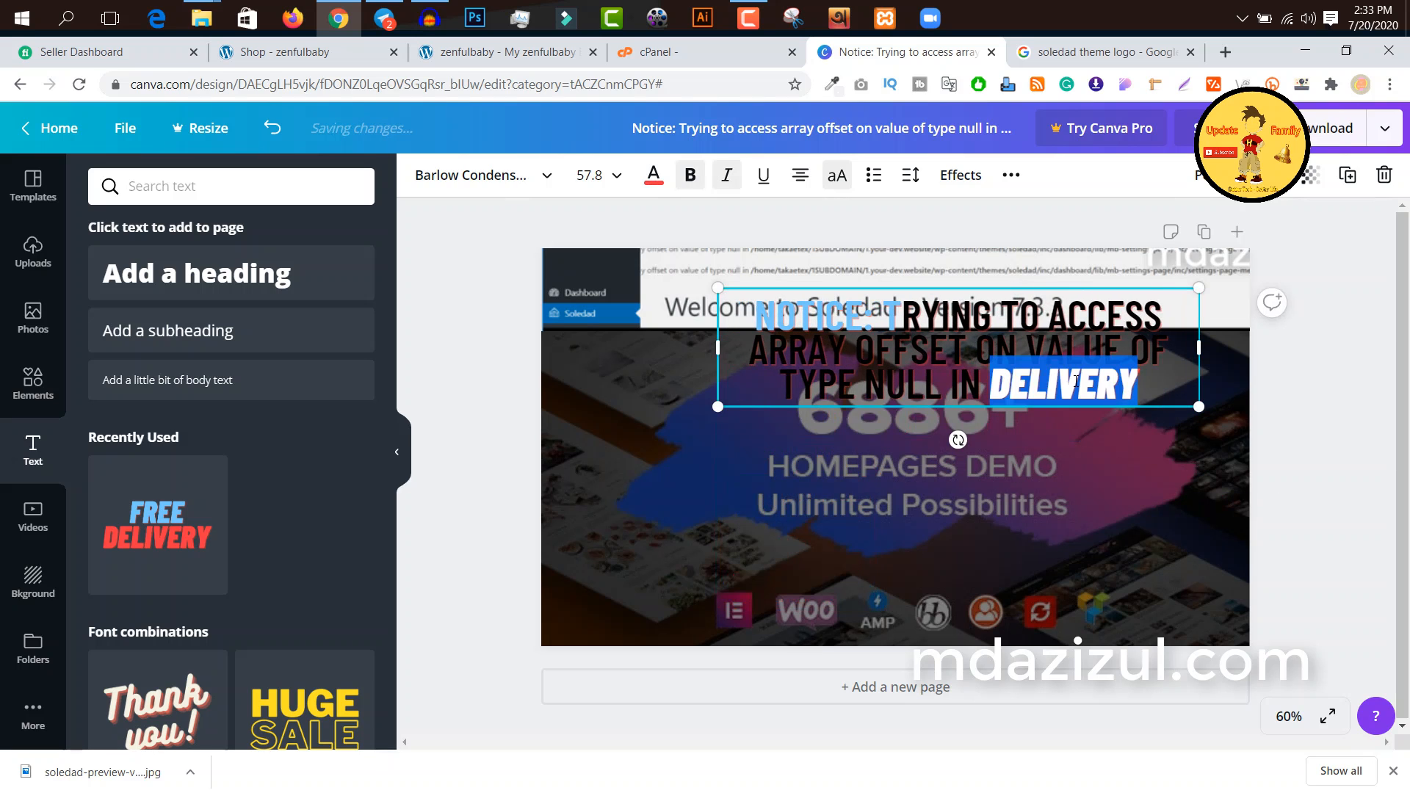
pyautogui.press('BackSpace')
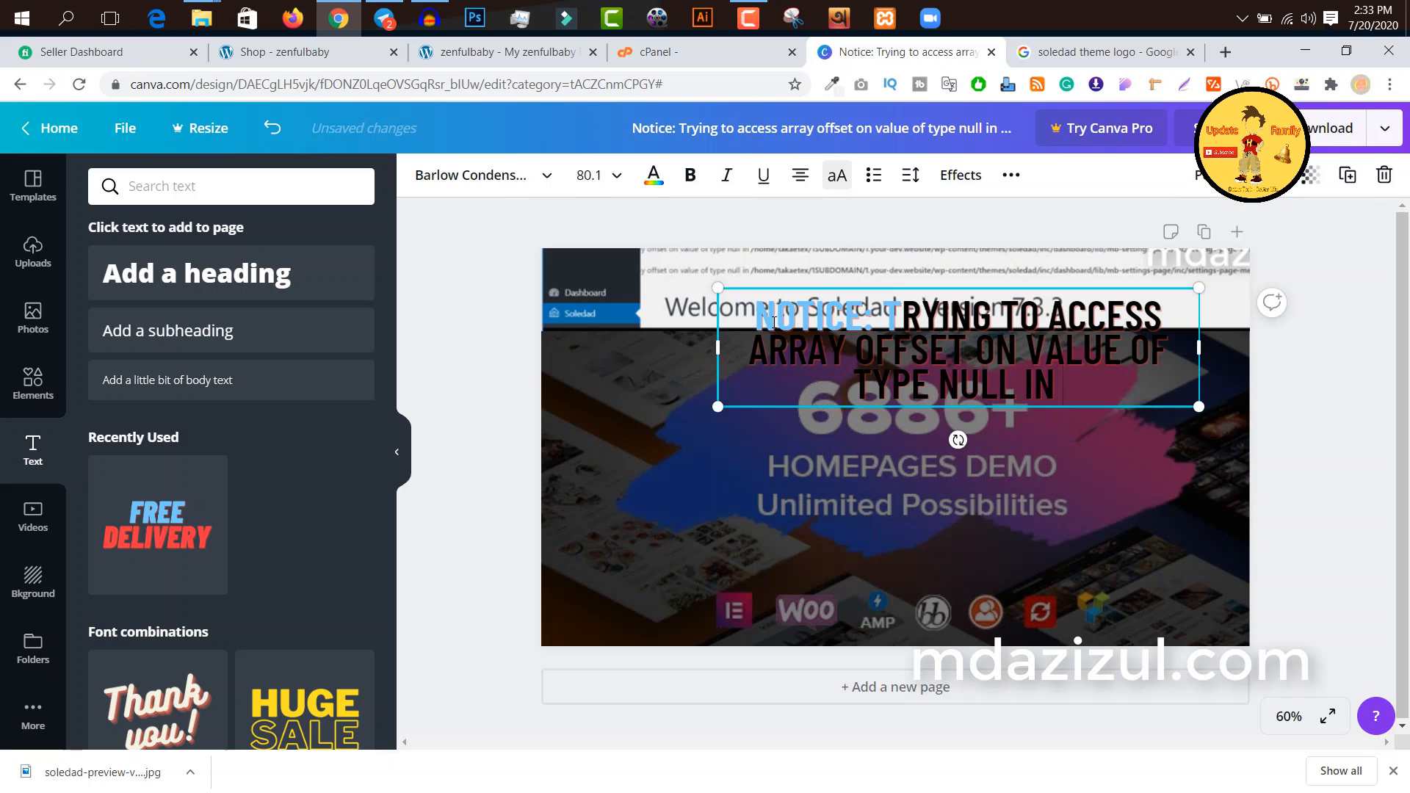
pyautogui.click(838, 181)
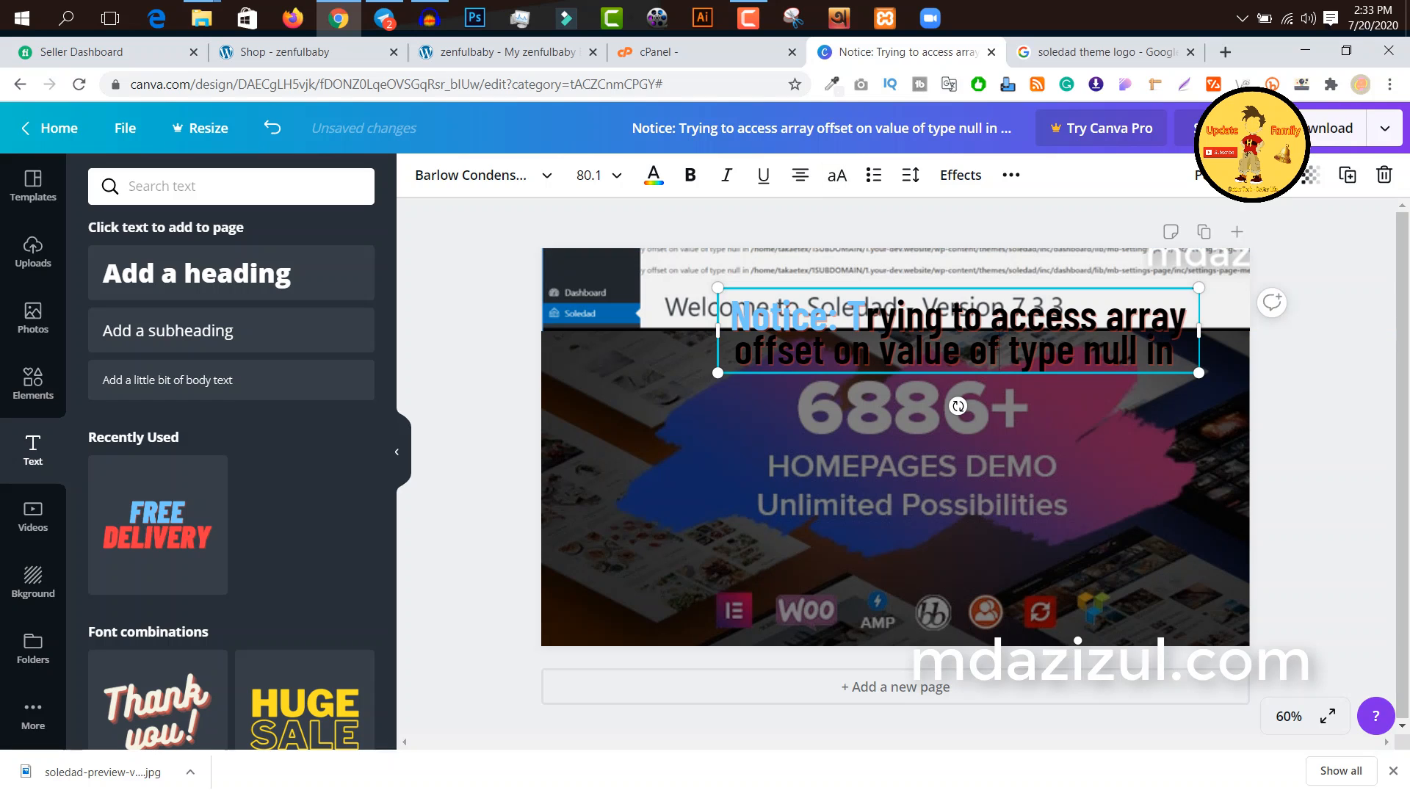
# Step: Recolour the entire notice text to the custom yellow #ebff00
pyautogui.tripleClick(996, 349)
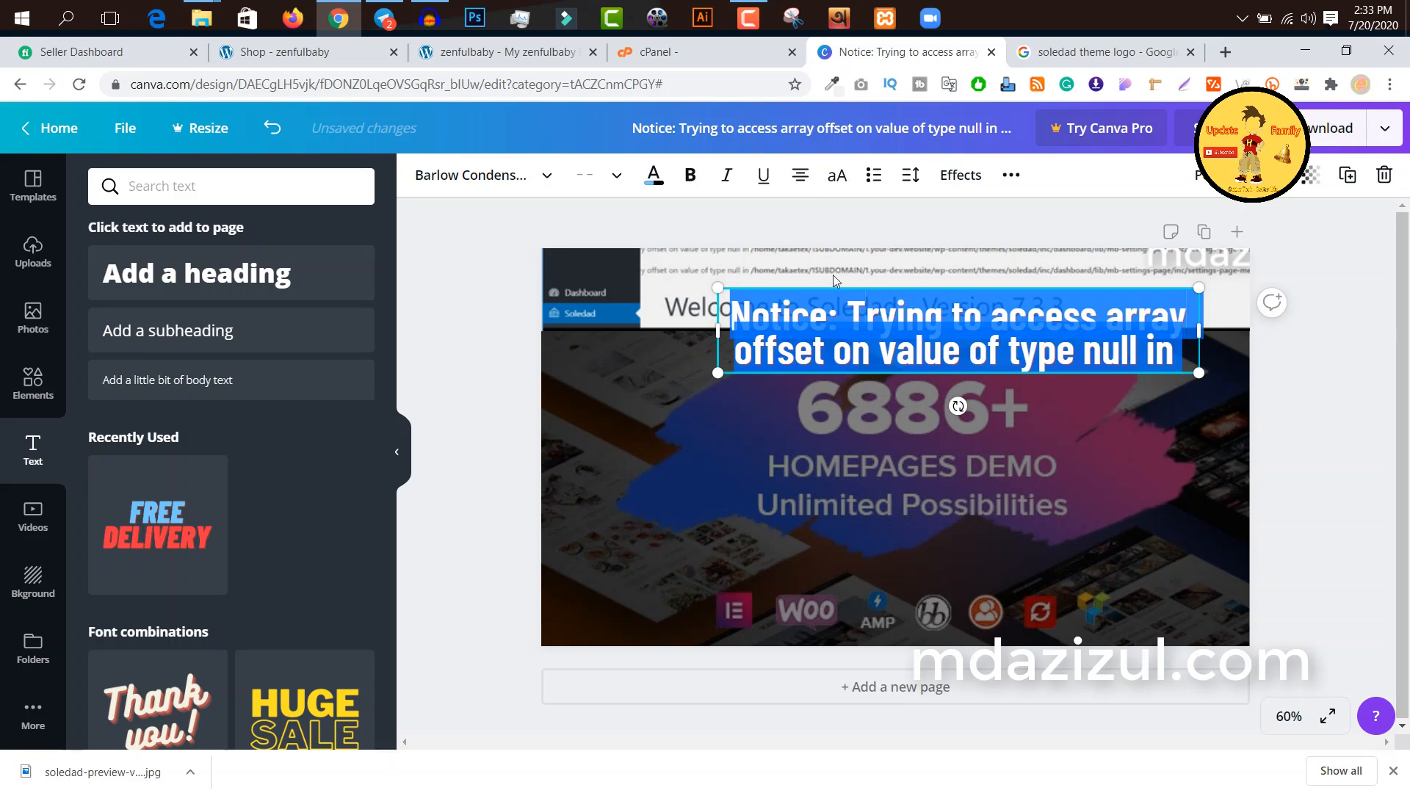
pyautogui.click(655, 178)
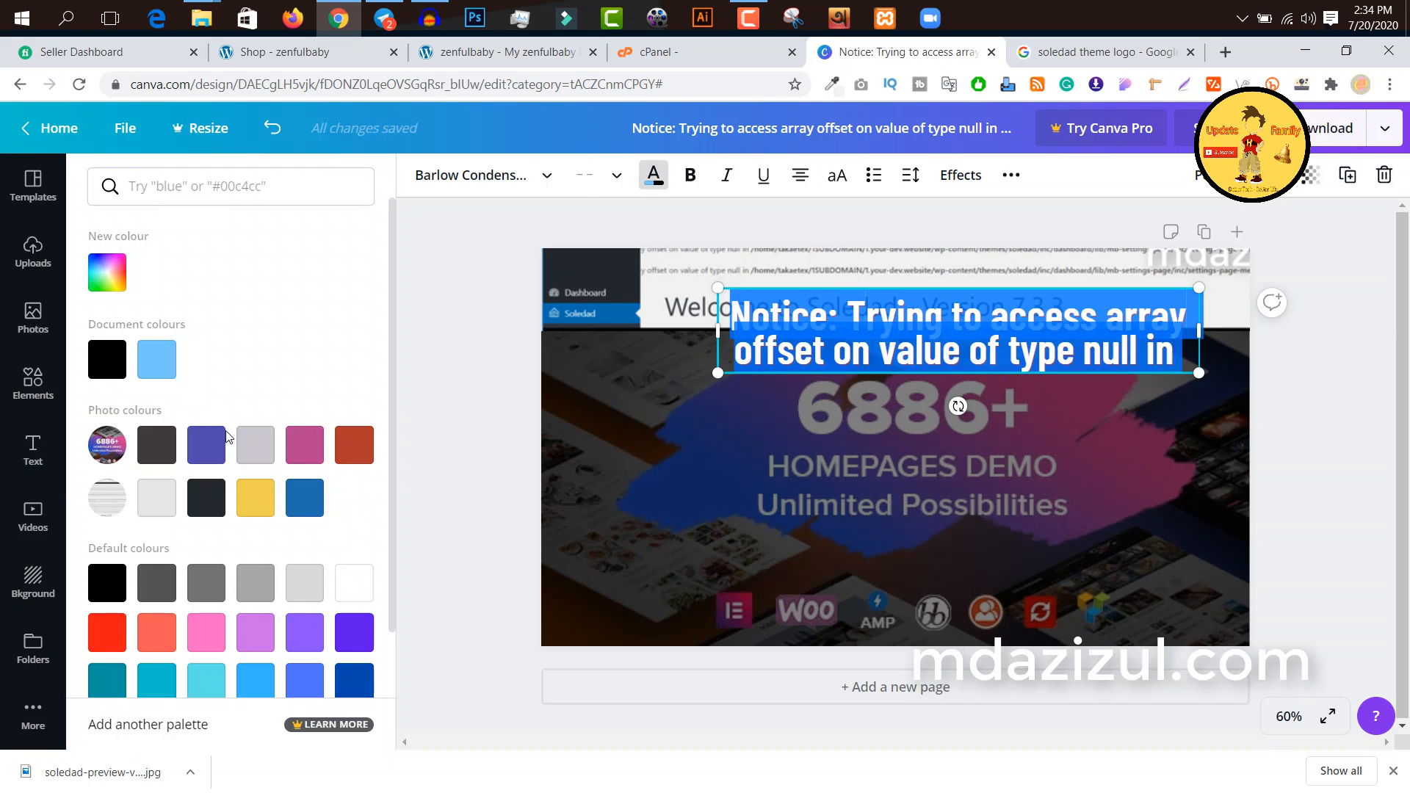
pyautogui.click(107, 272)
pyautogui.click(144, 432)
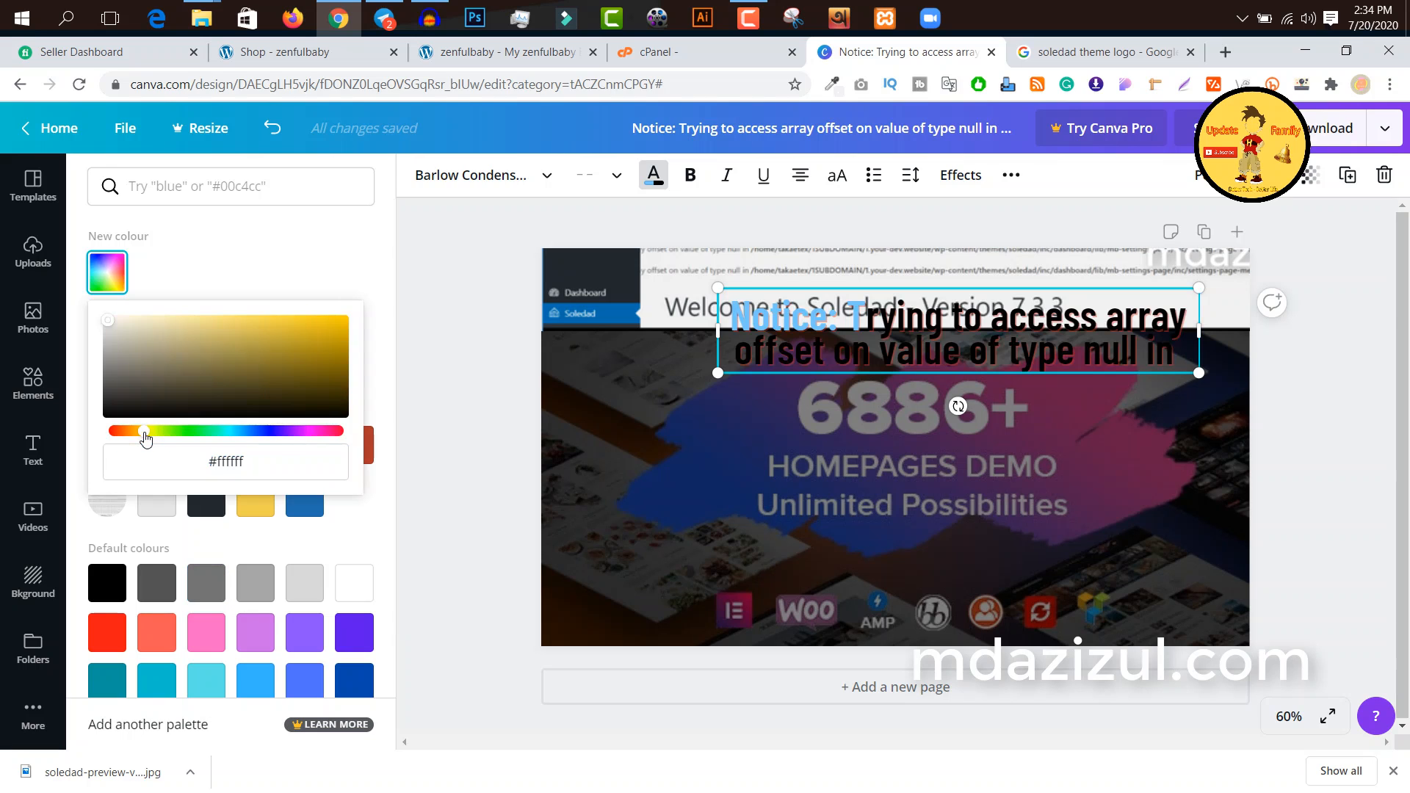
pyautogui.moveTo(194, 398); pyautogui.dragTo(384, 302)
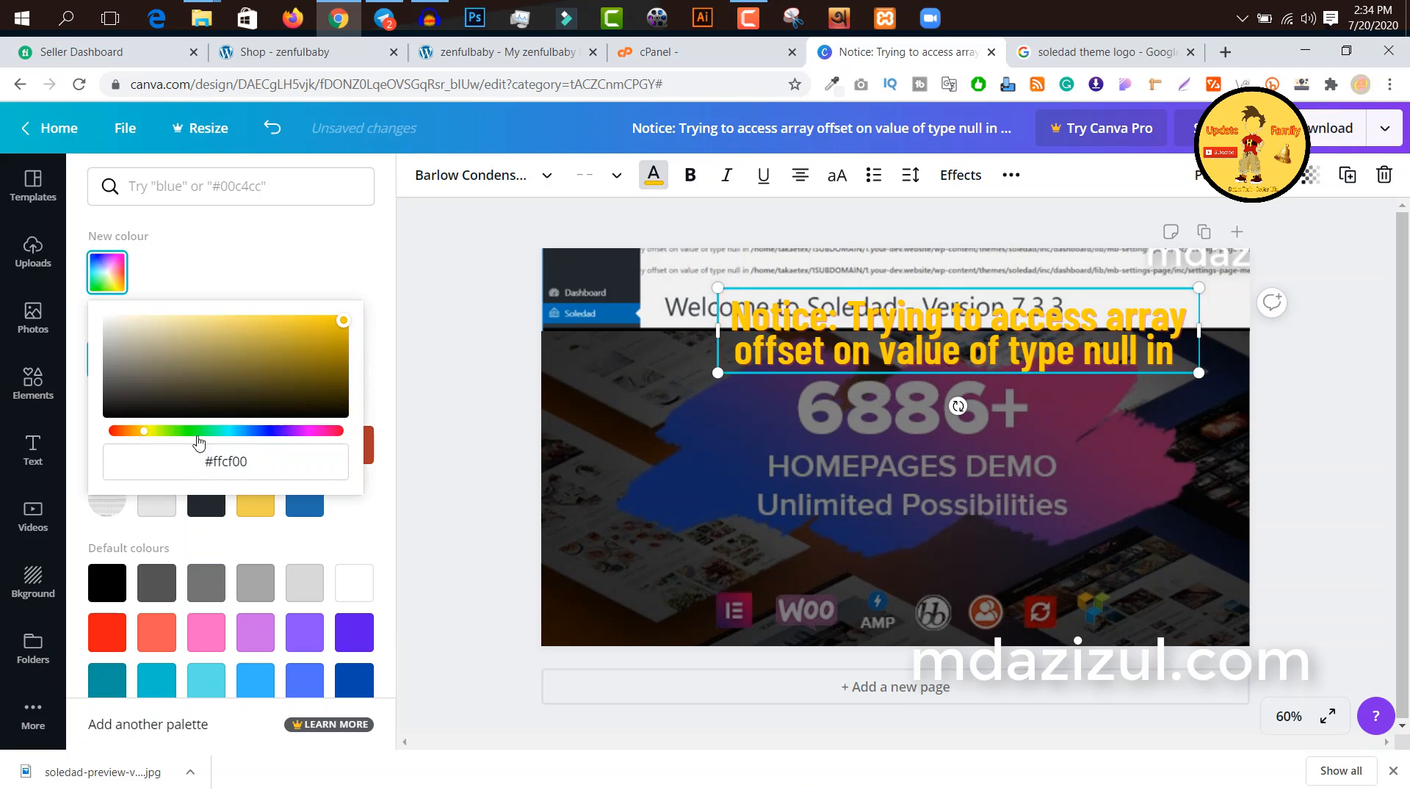
pyautogui.moveTo(149, 433); pyautogui.dragTo(155, 433)
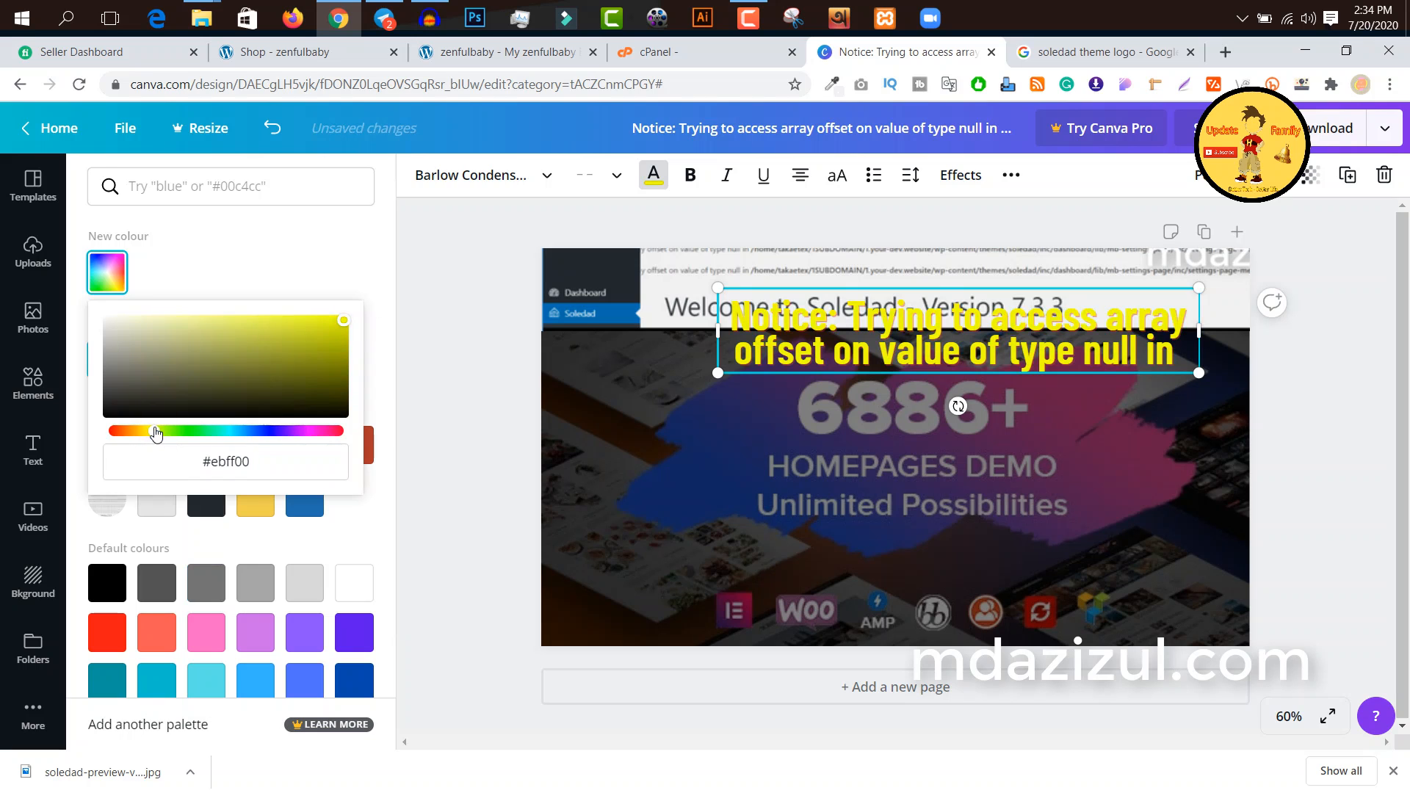
pyautogui.click(1305, 433)
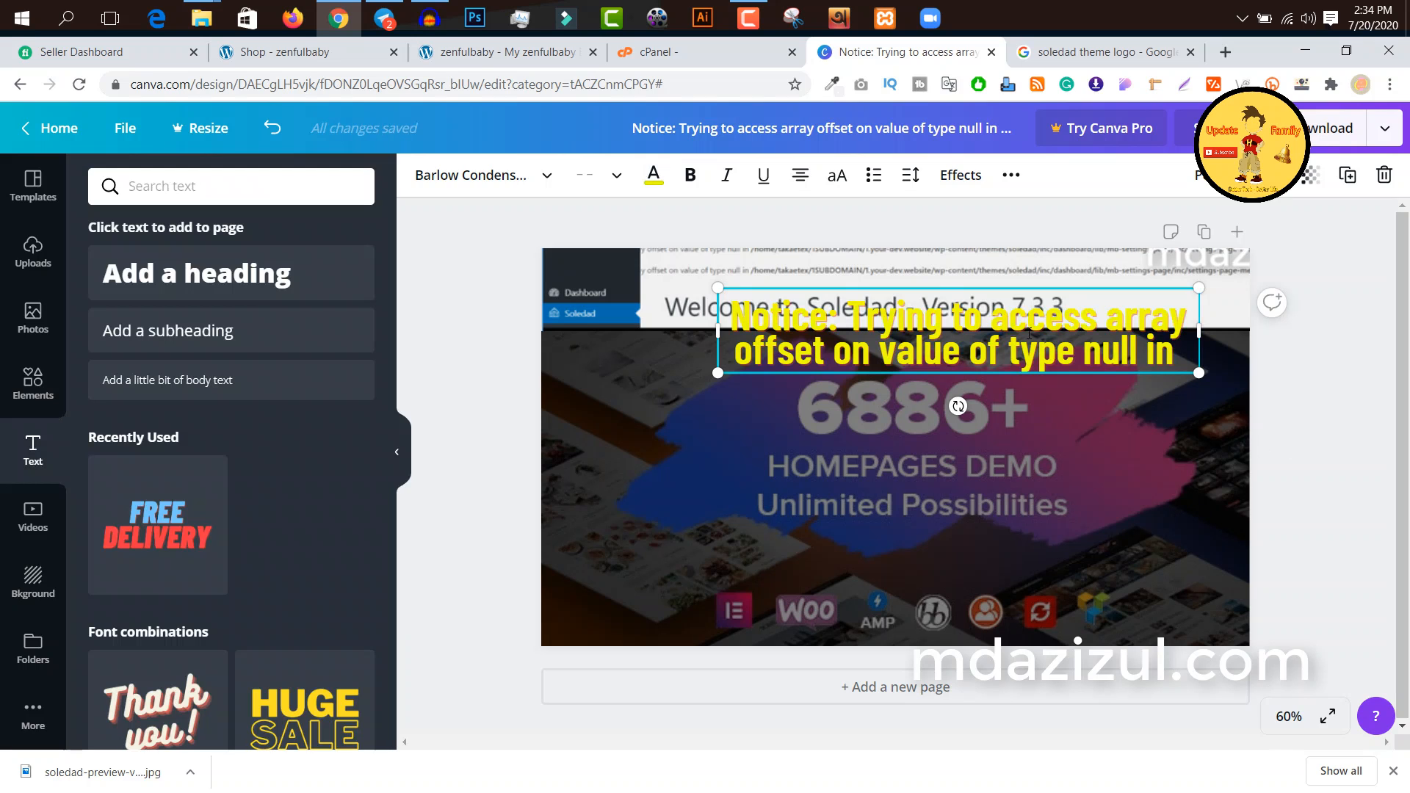
pyautogui.click(1096, 337)
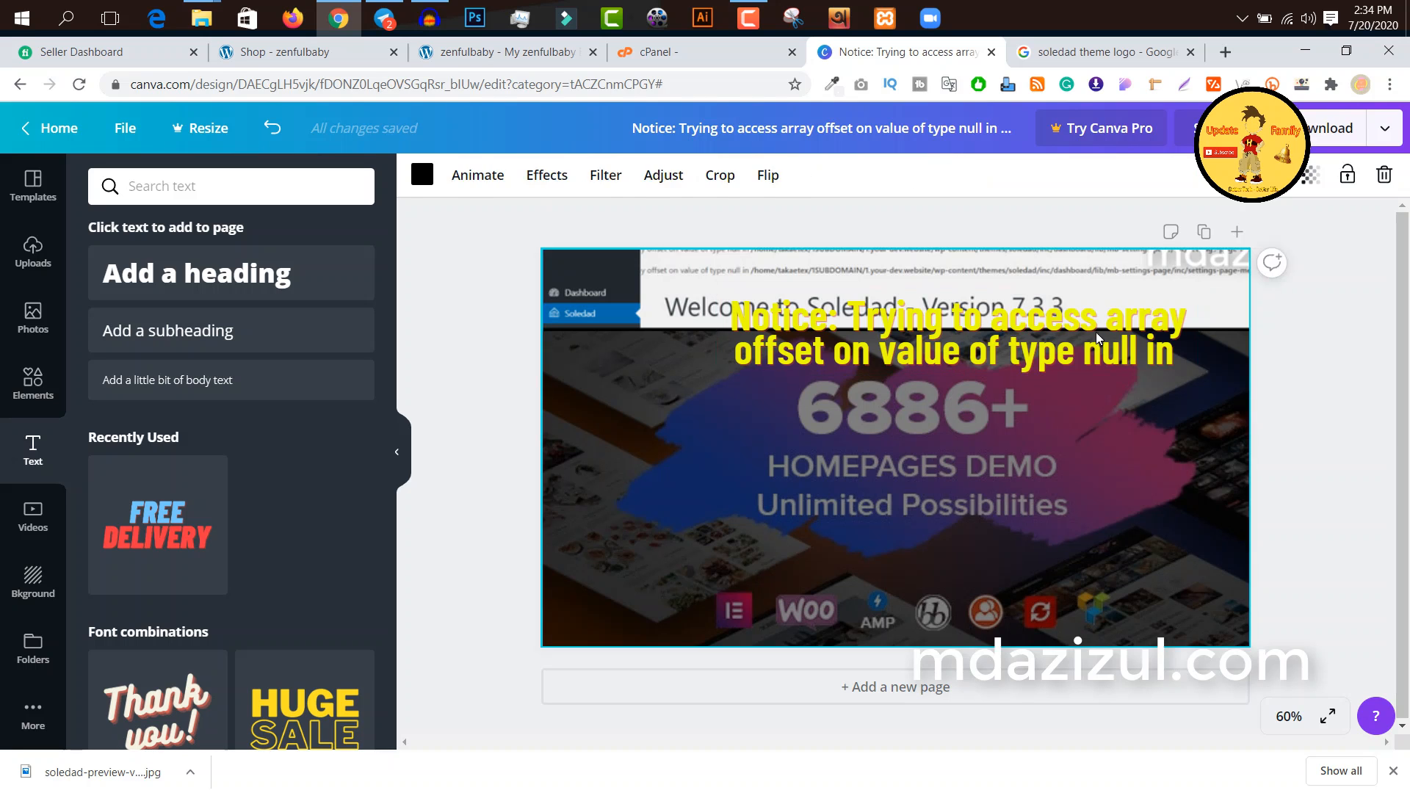
# Step: Move the yellow notice text to the lower half of the thumbnail and enlarge it to nearly the full page width
pyautogui.moveTo(1086, 329); pyautogui.dragTo(969, 438)
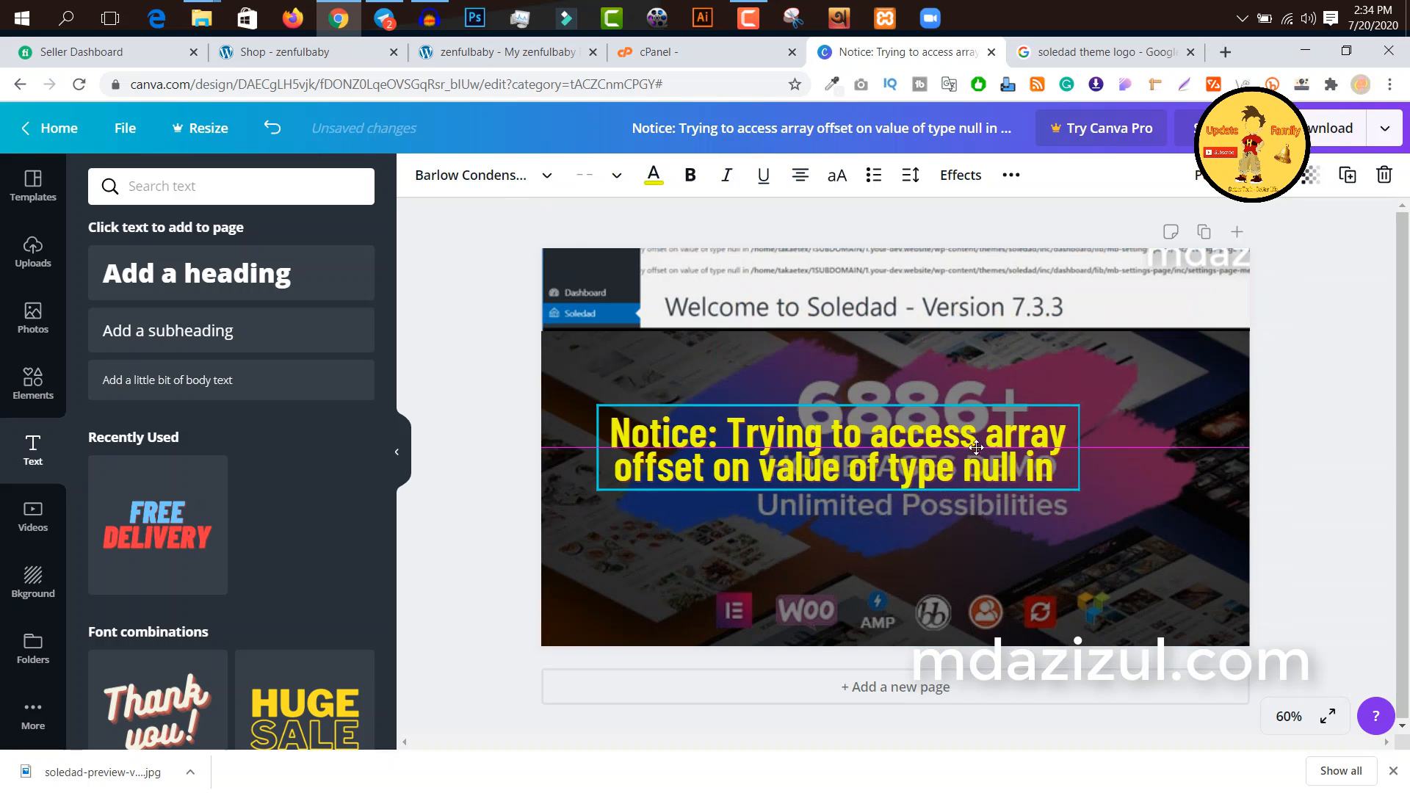
pyautogui.moveTo(1093, 504); pyautogui.dragTo(1232, 620)
pyautogui.click(1375, 535)
pyautogui.moveTo(1107, 481)
pyautogui.mouseDown()
pyautogui.moveTo(1065, 503)
pyautogui.moveTo(1111, 498)
pyautogui.mouseUp()
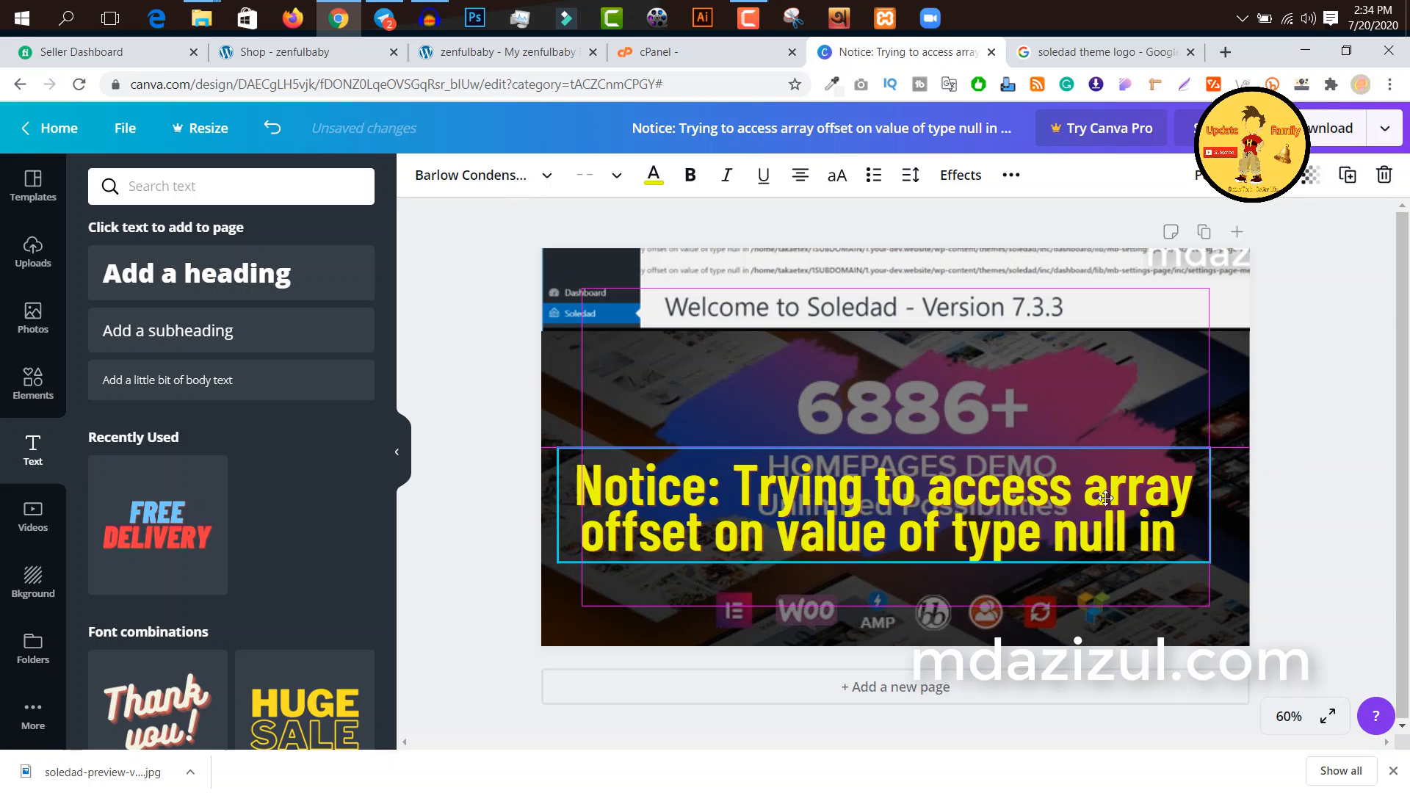
pyautogui.click(1252, 476)
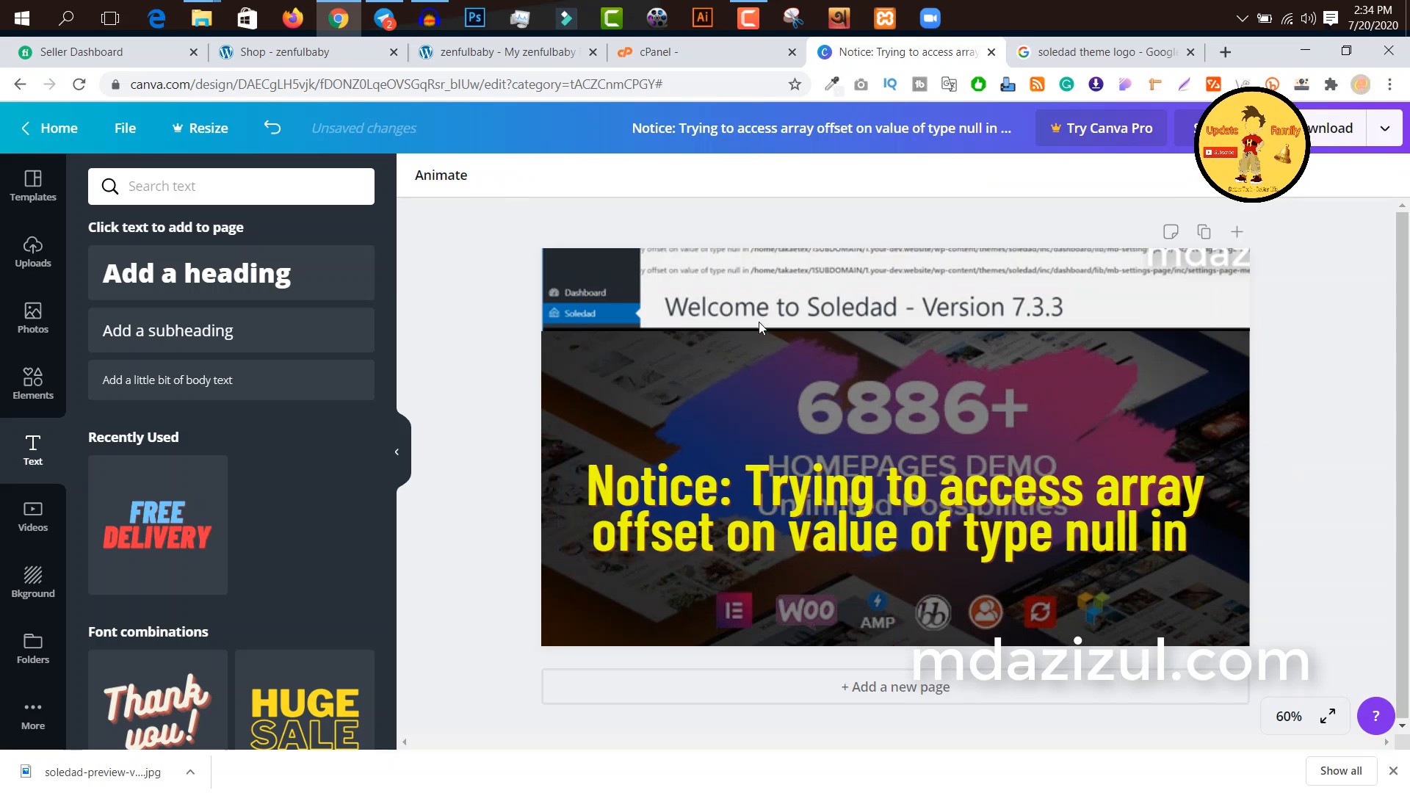
# Step: Add the recently used "FREE DELIVERY" text combination to the page and delete the word "DELIVERY" from it
pyautogui.click(182, 520)
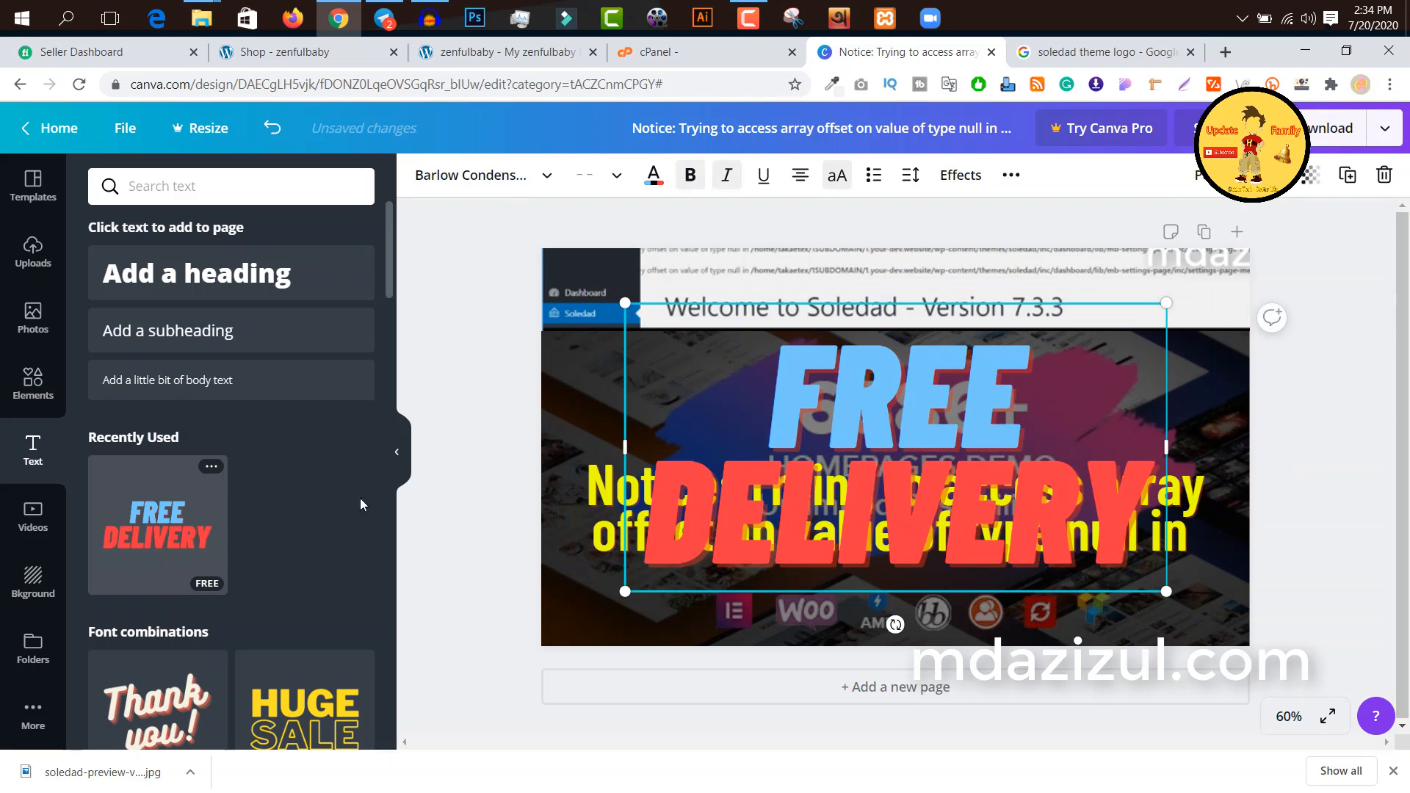
pyautogui.doubleClick(931, 401)
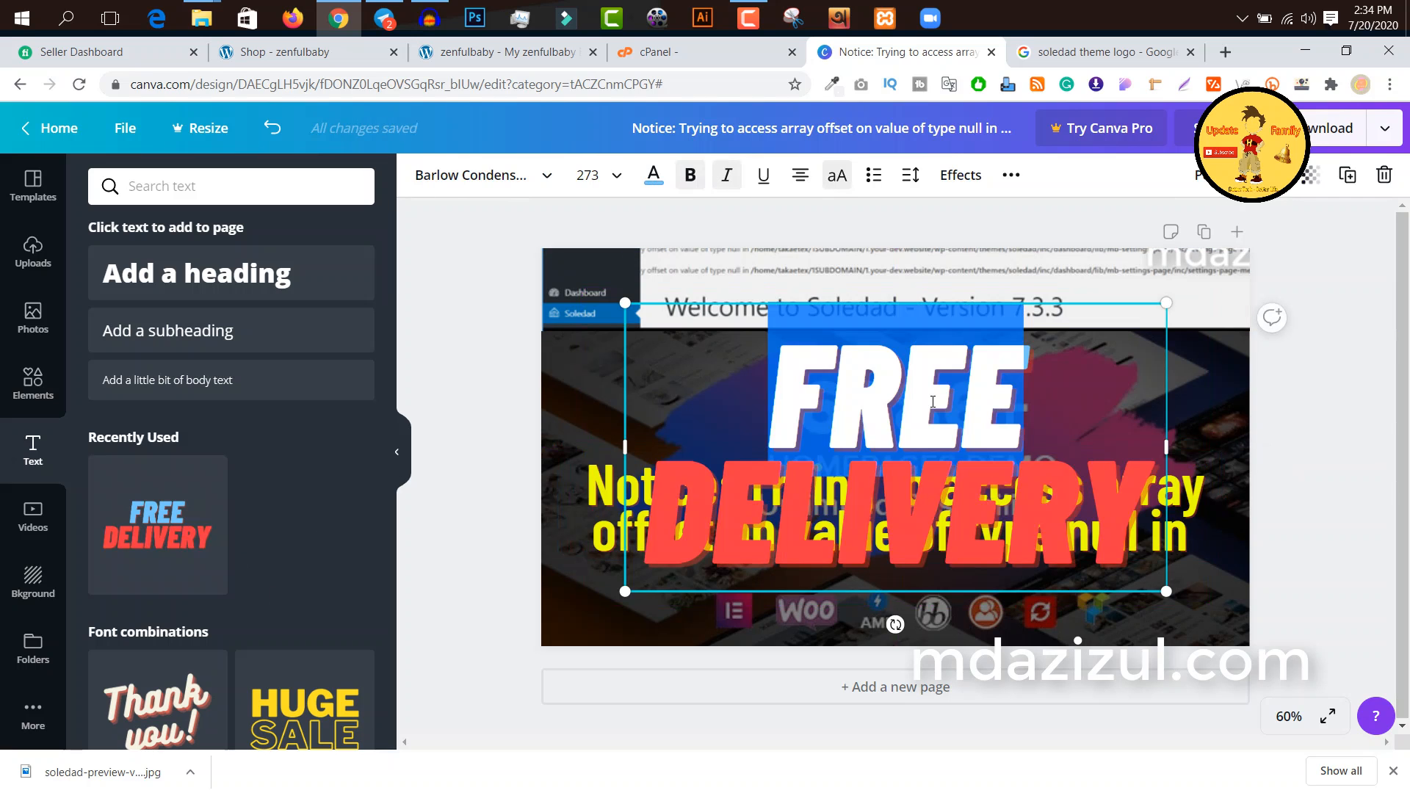
pyautogui.doubleClick(909, 542)
pyautogui.press('BackSpace')
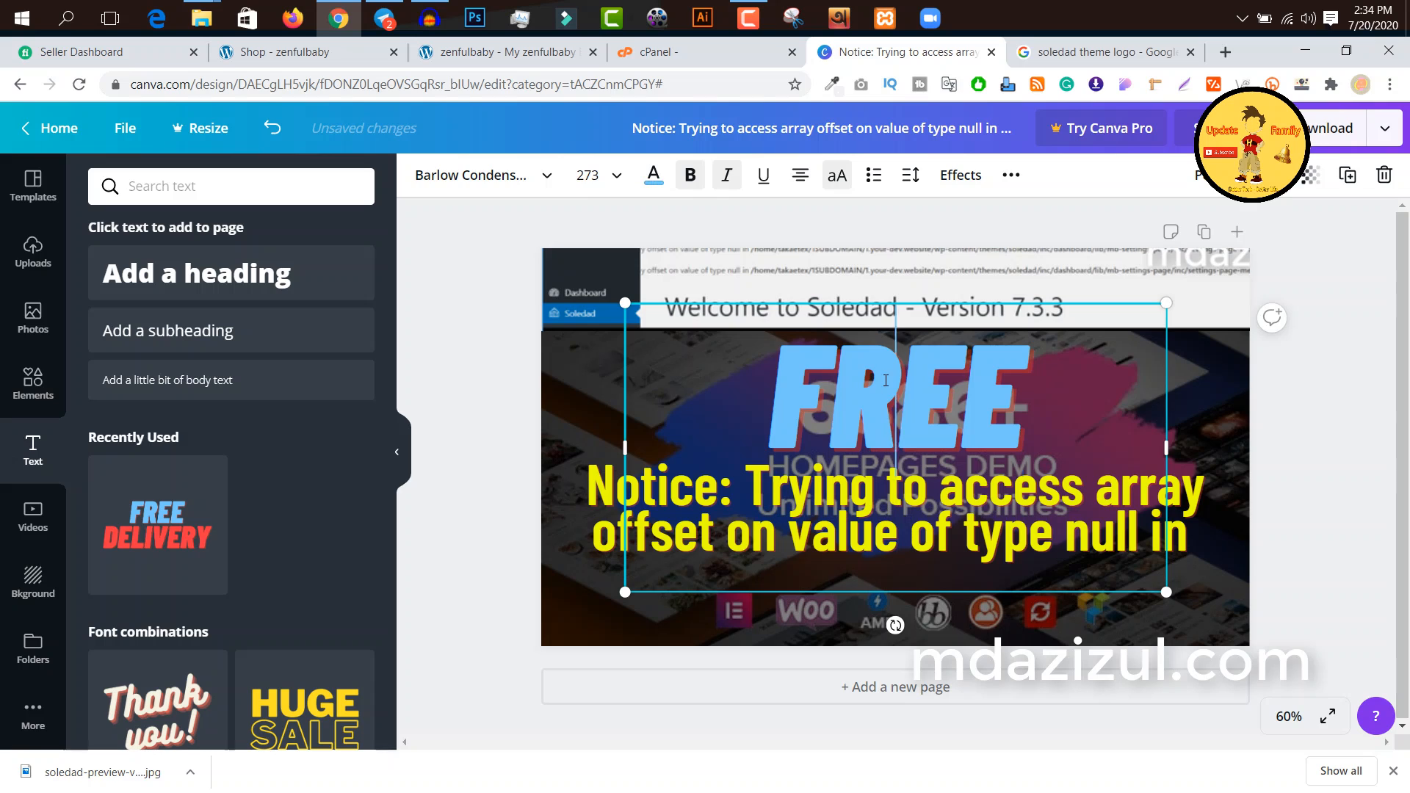
# Step: Replace the word "FREE" in the new text combination with "HOW TO FIX"
pyautogui.doubleClick(886, 381)
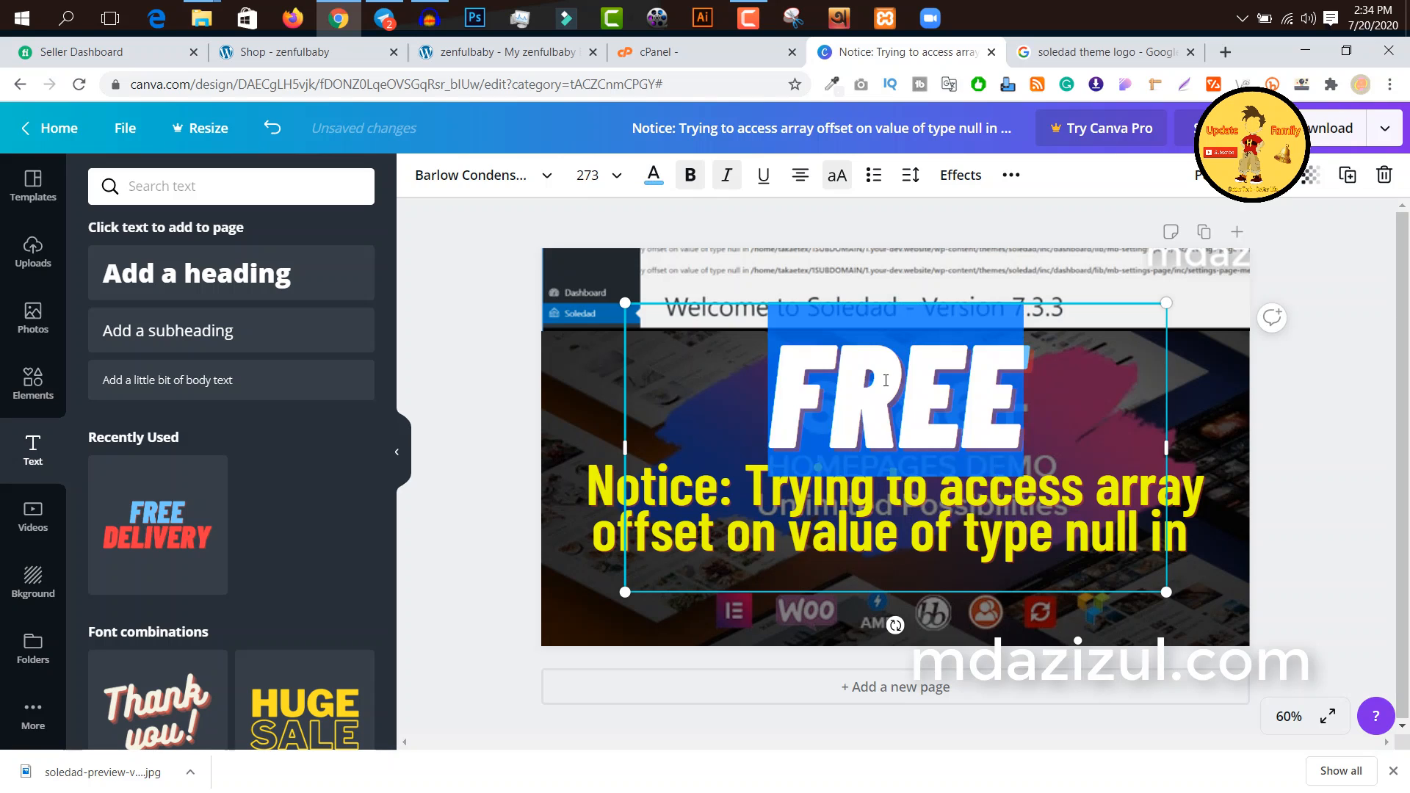
pyautogui.press('Right')
pyautogui.write('H')
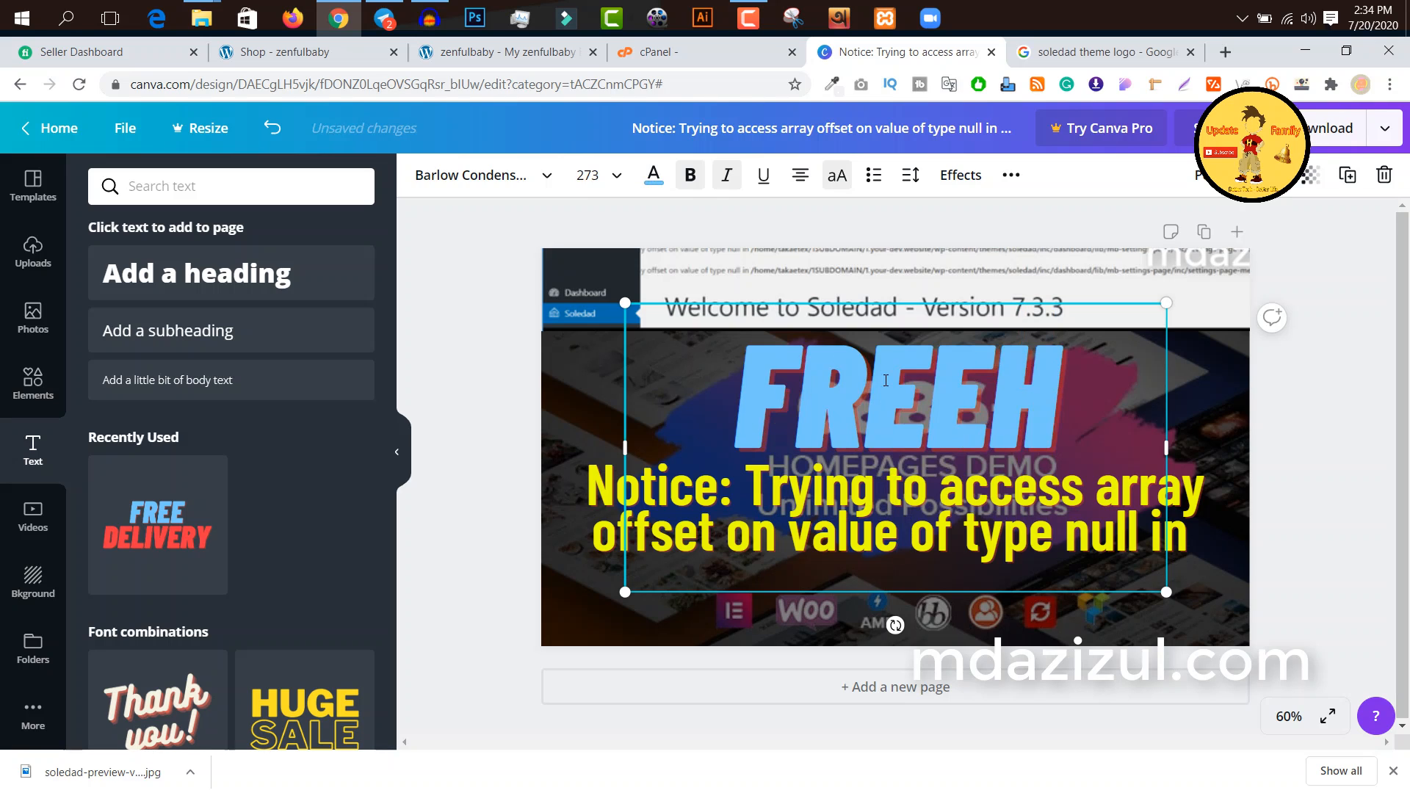
pyautogui.write('OW')
pyautogui.press('Return')
pyautogui.write('T')
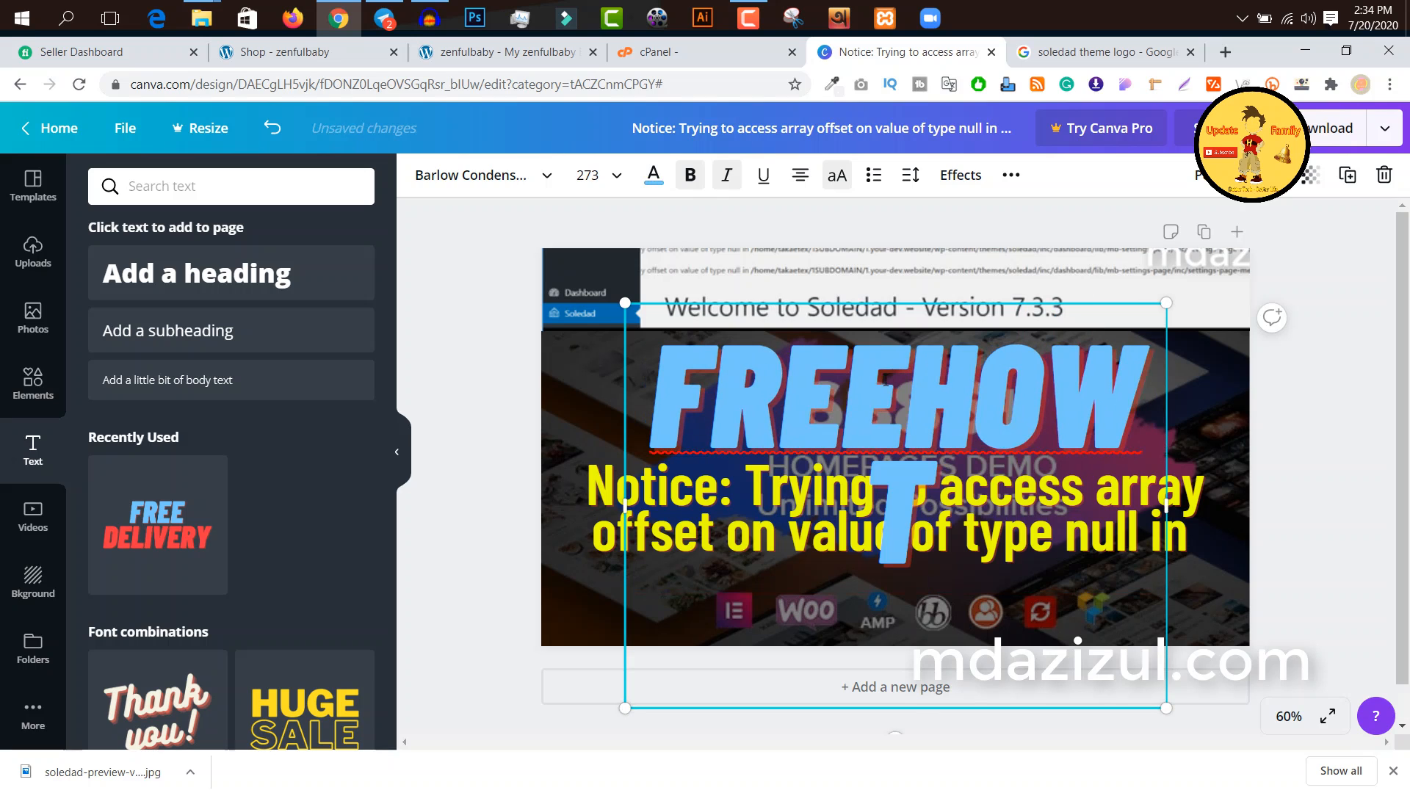
pyautogui.write('O FI')
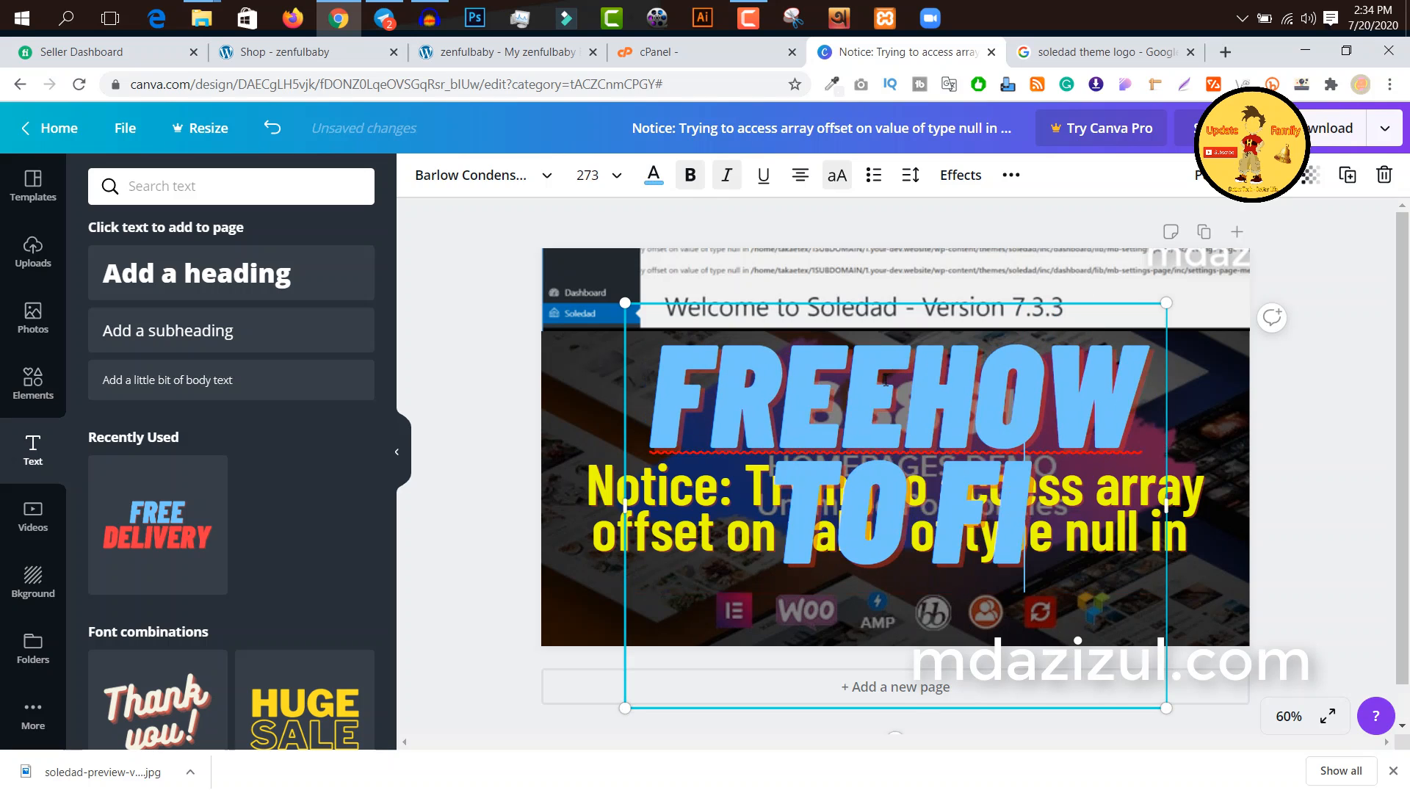
pyautogui.write('X')
pyautogui.moveTo(899, 365); pyautogui.dragTo(647, 363)
pyautogui.rightClick(647, 363)
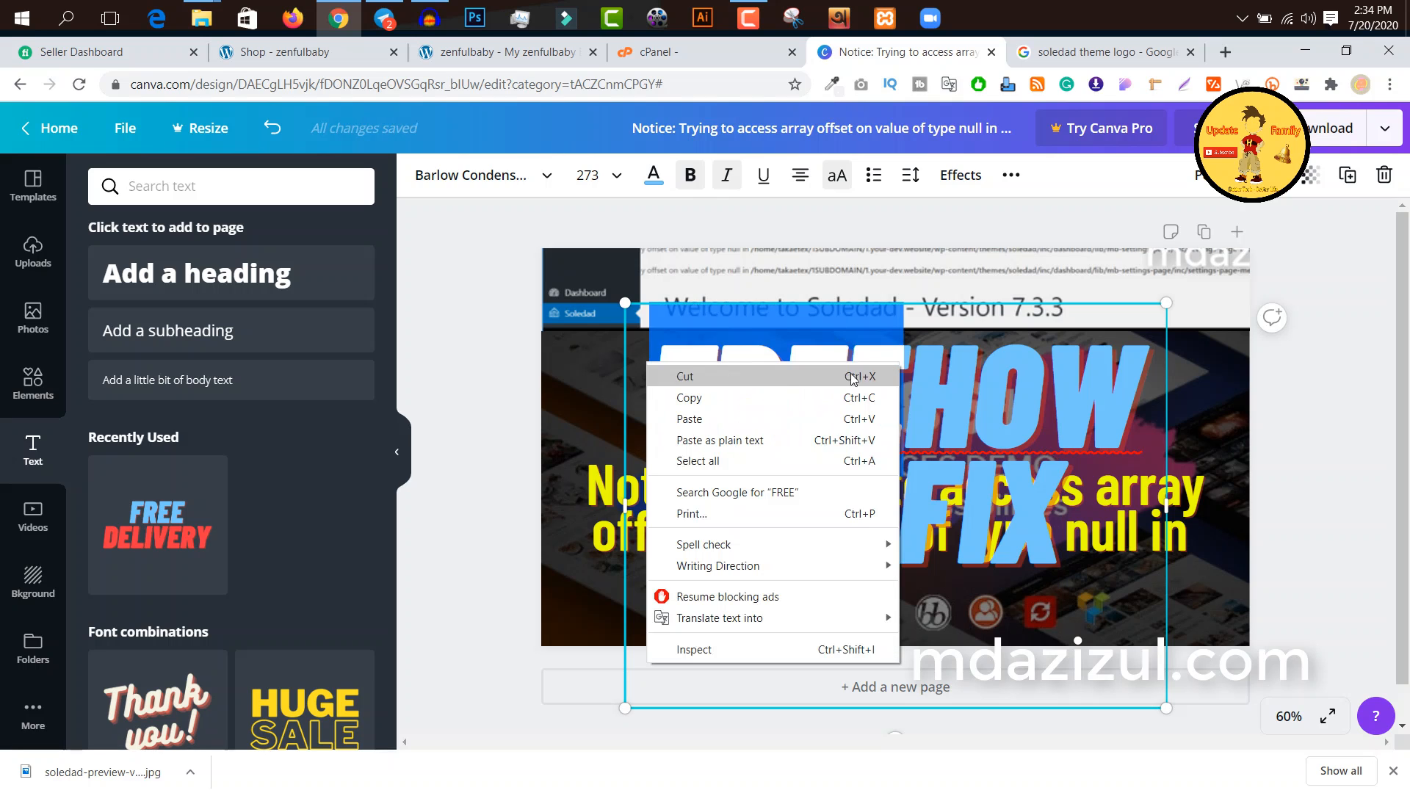
pyautogui.click(896, 343)
pyautogui.press('BackSpace')
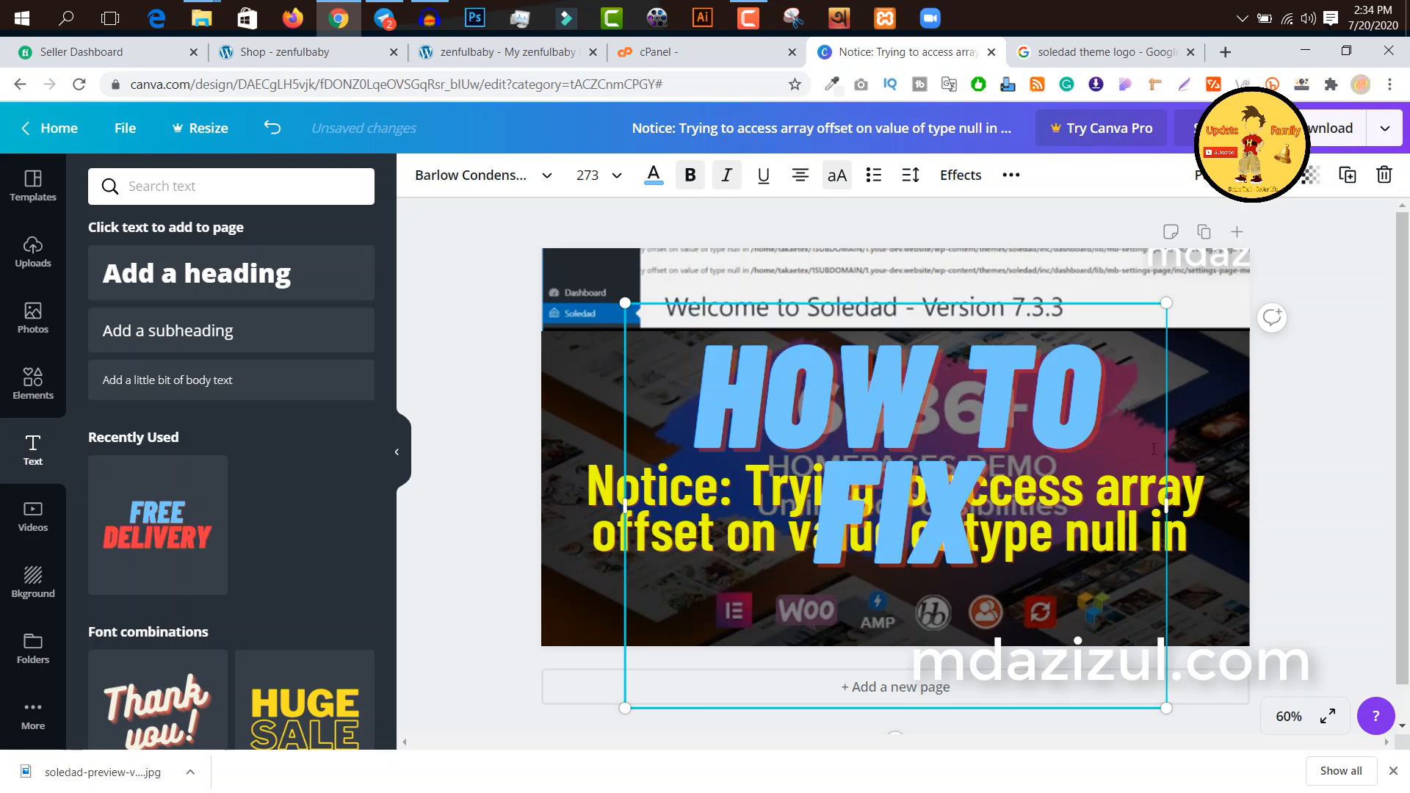
# Step: Widen the "HOW TO FIX" heading to one line, scale it down above the notice text, and shift the notice slightly lower
pyautogui.moveTo(1331, 503); pyautogui.dragTo(1345, 507)
pyautogui.click(1272, 327)
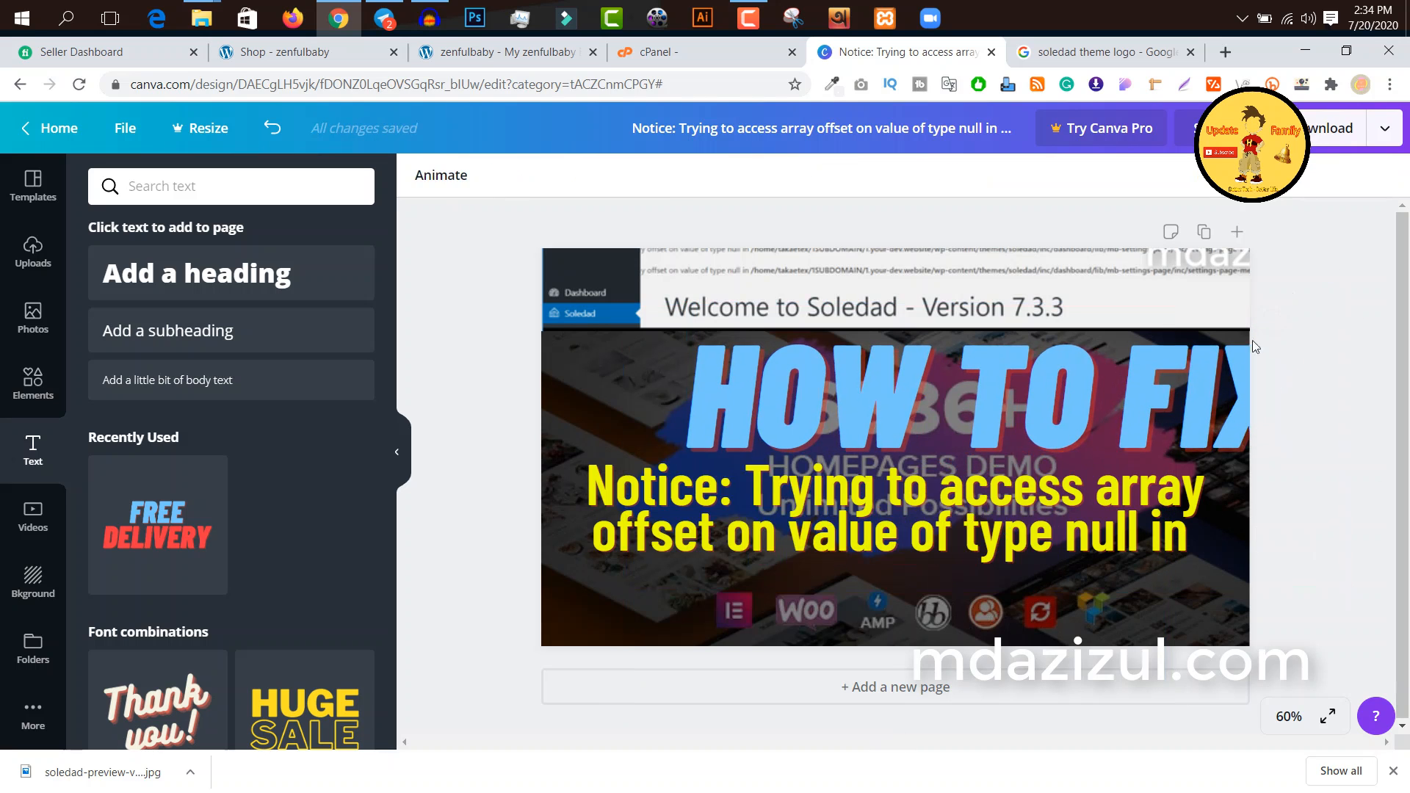
pyautogui.moveTo(1117, 381); pyautogui.dragTo(995, 381)
pyautogui.moveTo(502, 303); pyautogui.dragTo(686, 375)
pyautogui.moveTo(1024, 454); pyautogui.dragTo(982, 414)
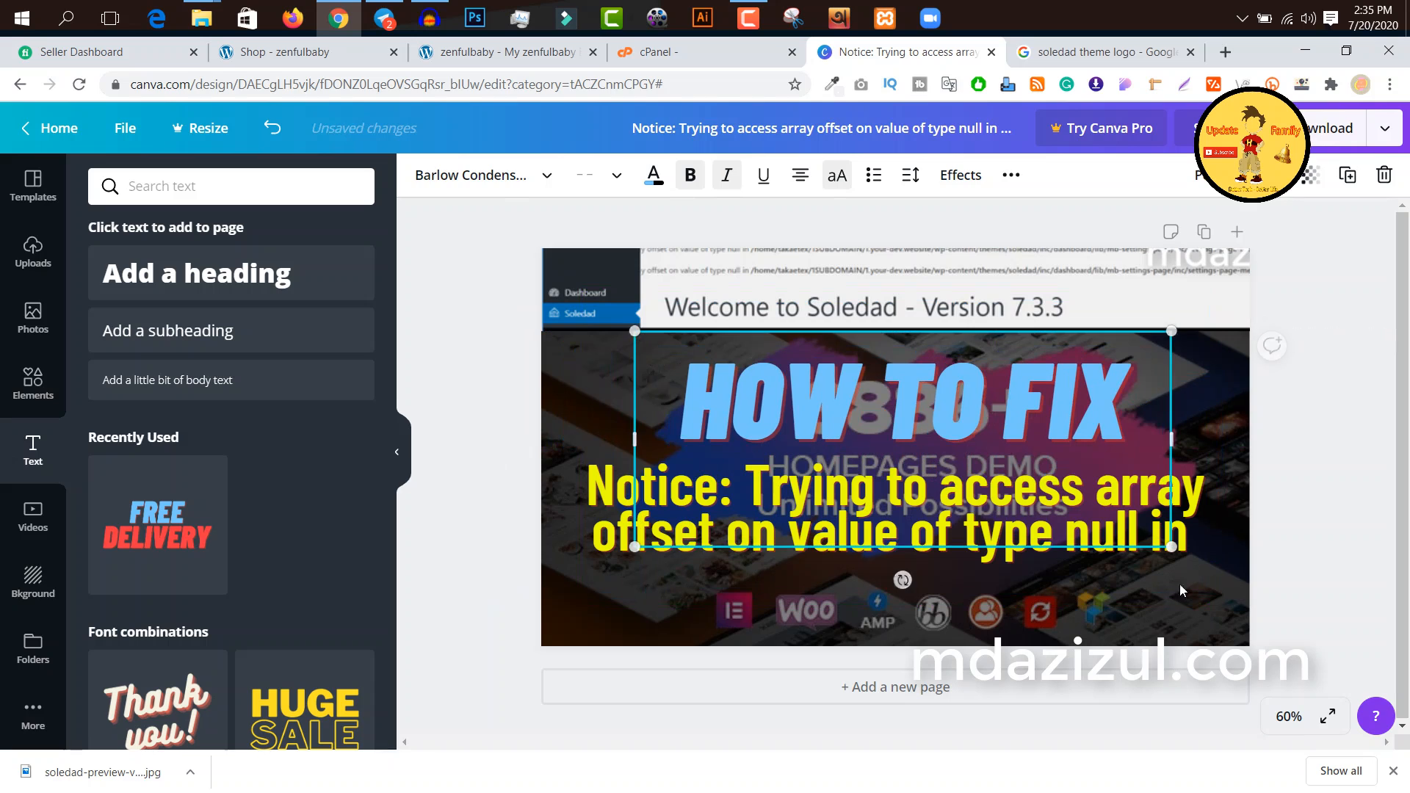
pyautogui.click(1213, 487)
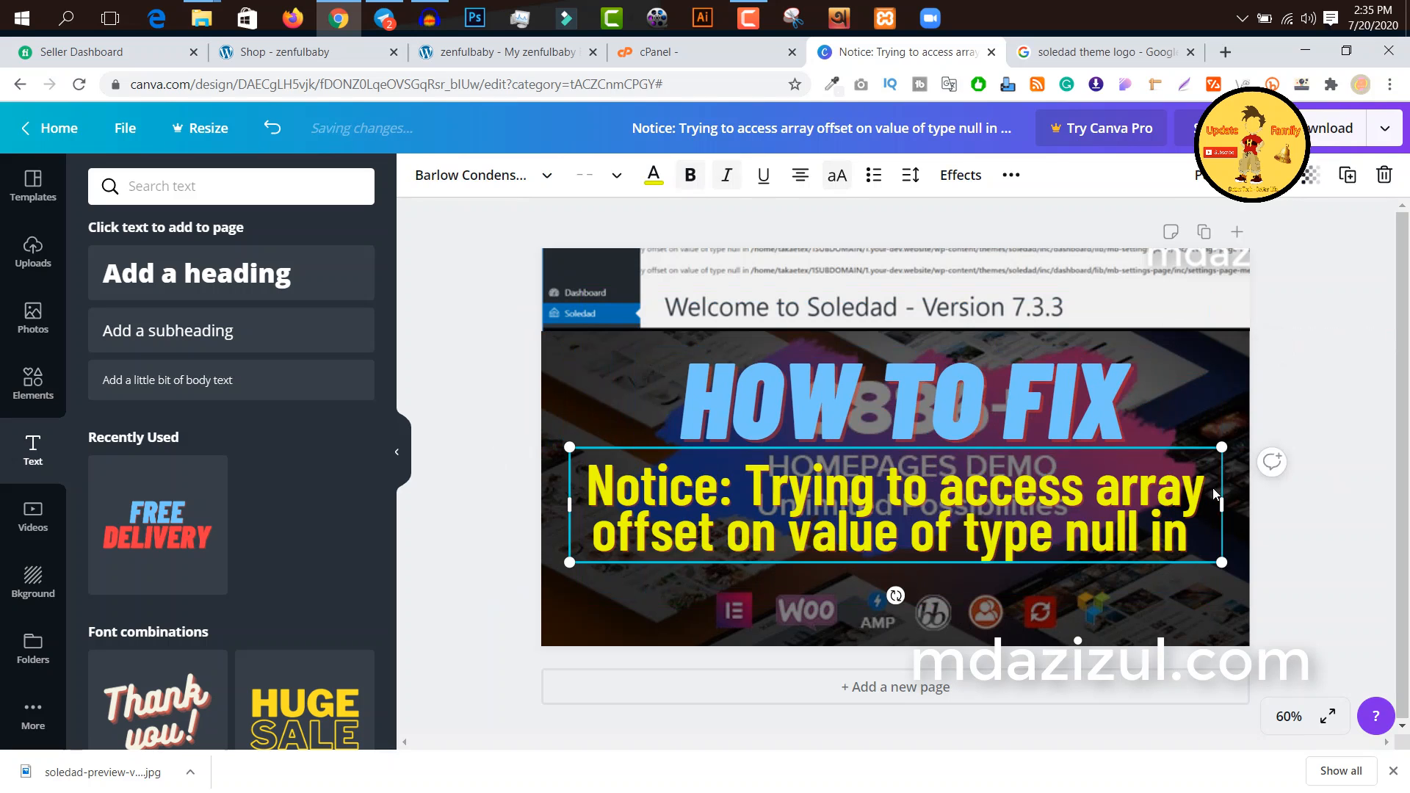
pyautogui.moveTo(1206, 504); pyautogui.dragTo(1206, 520)
# Step: Recolour the "HOW TO FIX" heading with the yellow document colour used by the notice text
pyautogui.click(1038, 398)
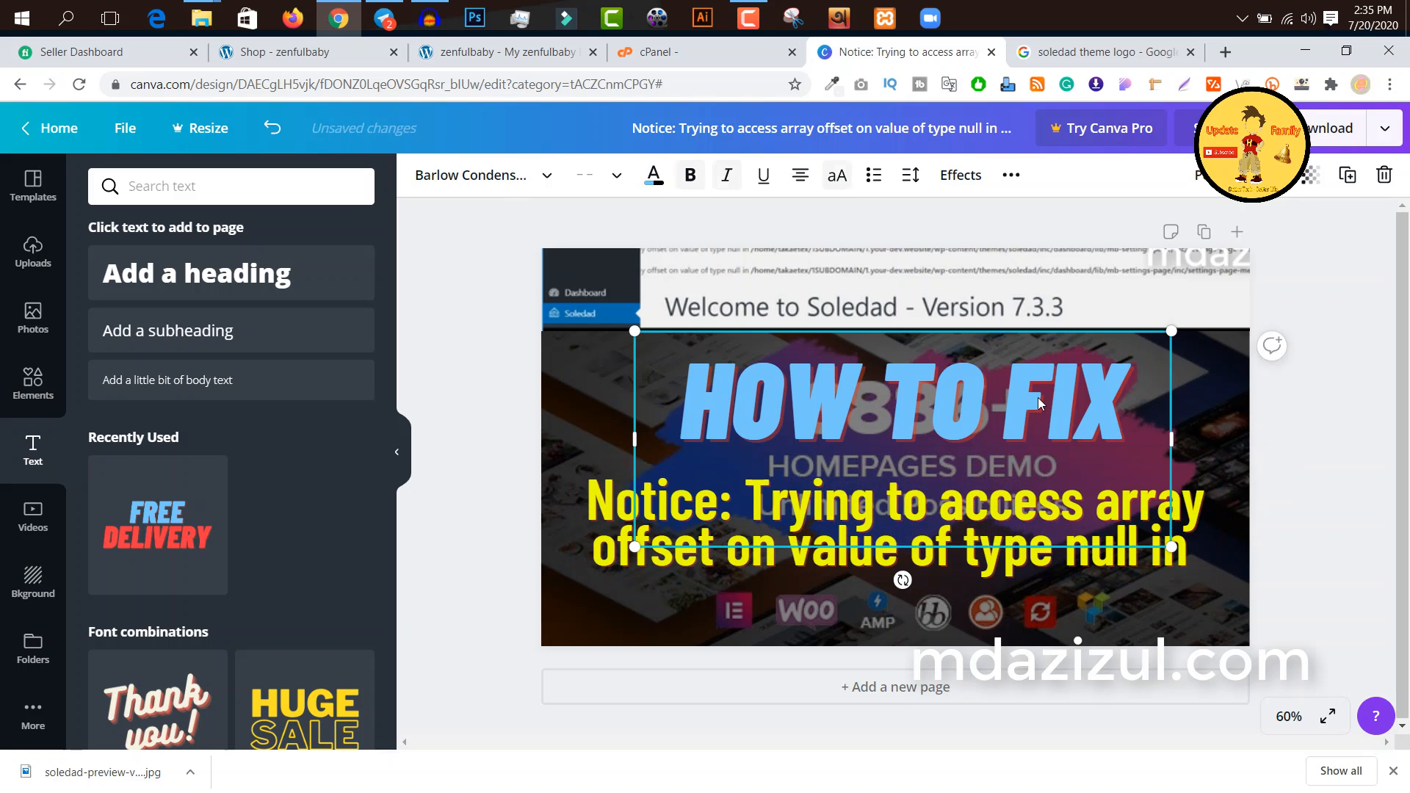
pyautogui.click(665, 180)
pyautogui.click(202, 376)
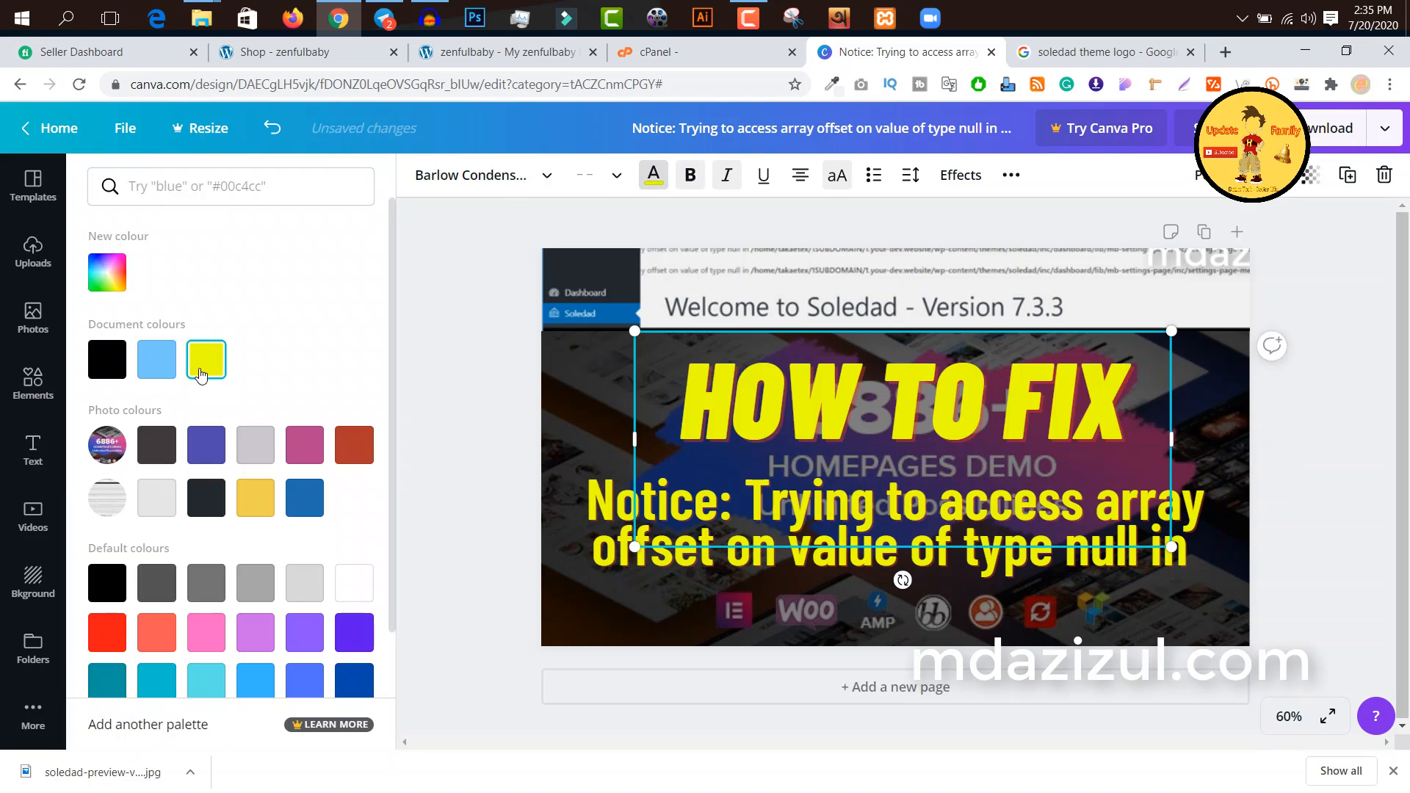
pyautogui.click(1283, 468)
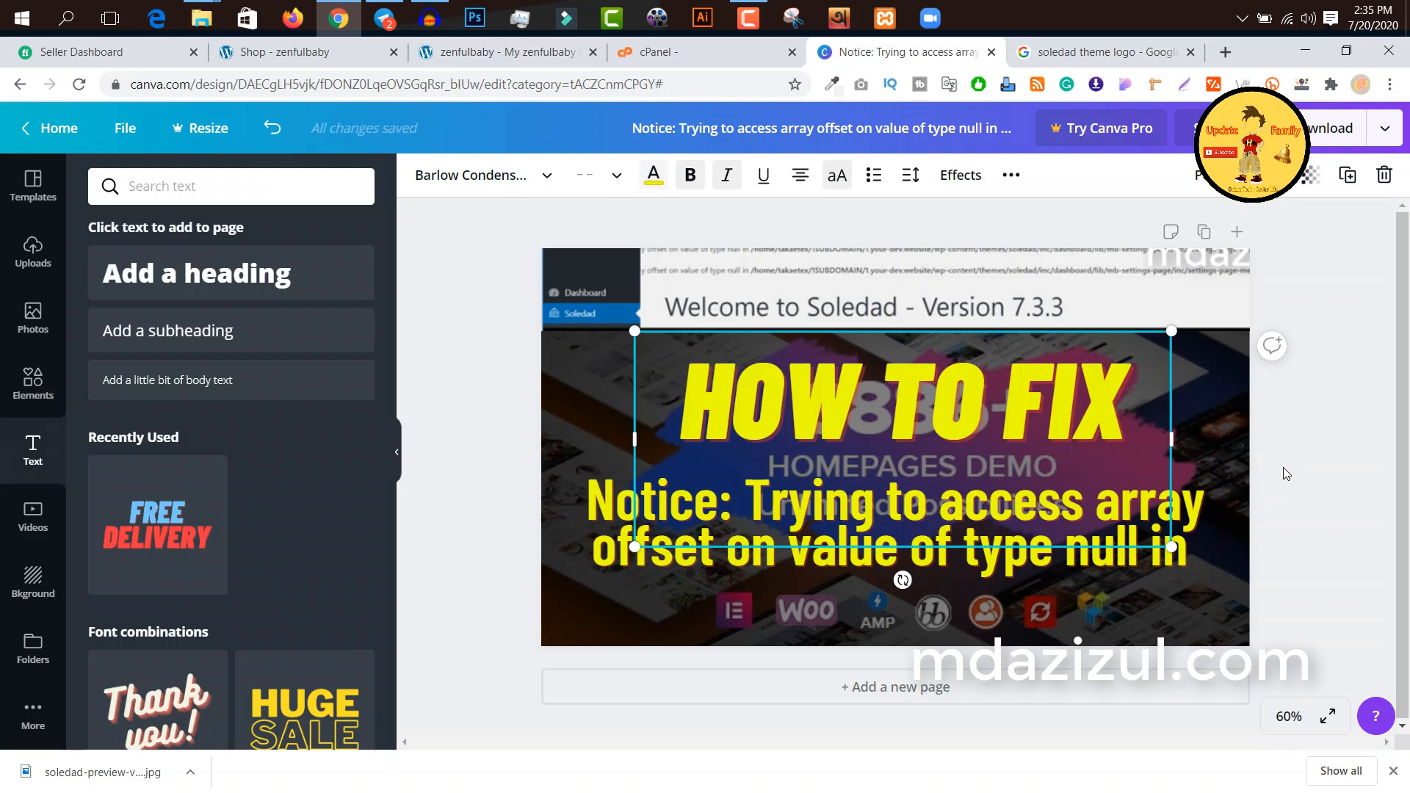
pyautogui.click(1285, 428)
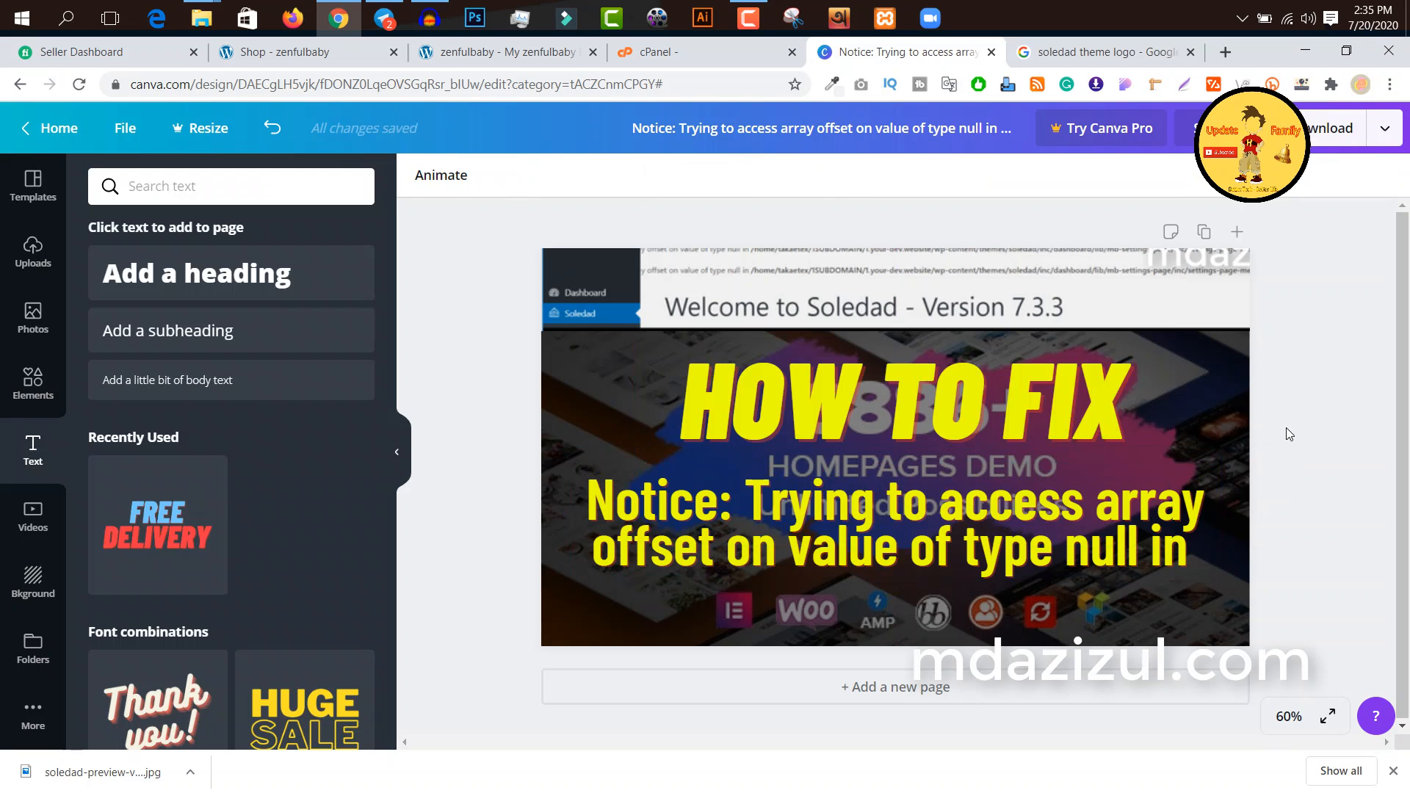
# Step: Enlarge the notice text slightly and realign it and the "HOW TO FIX" heading to the centre of the page
pyautogui.click(1052, 513)
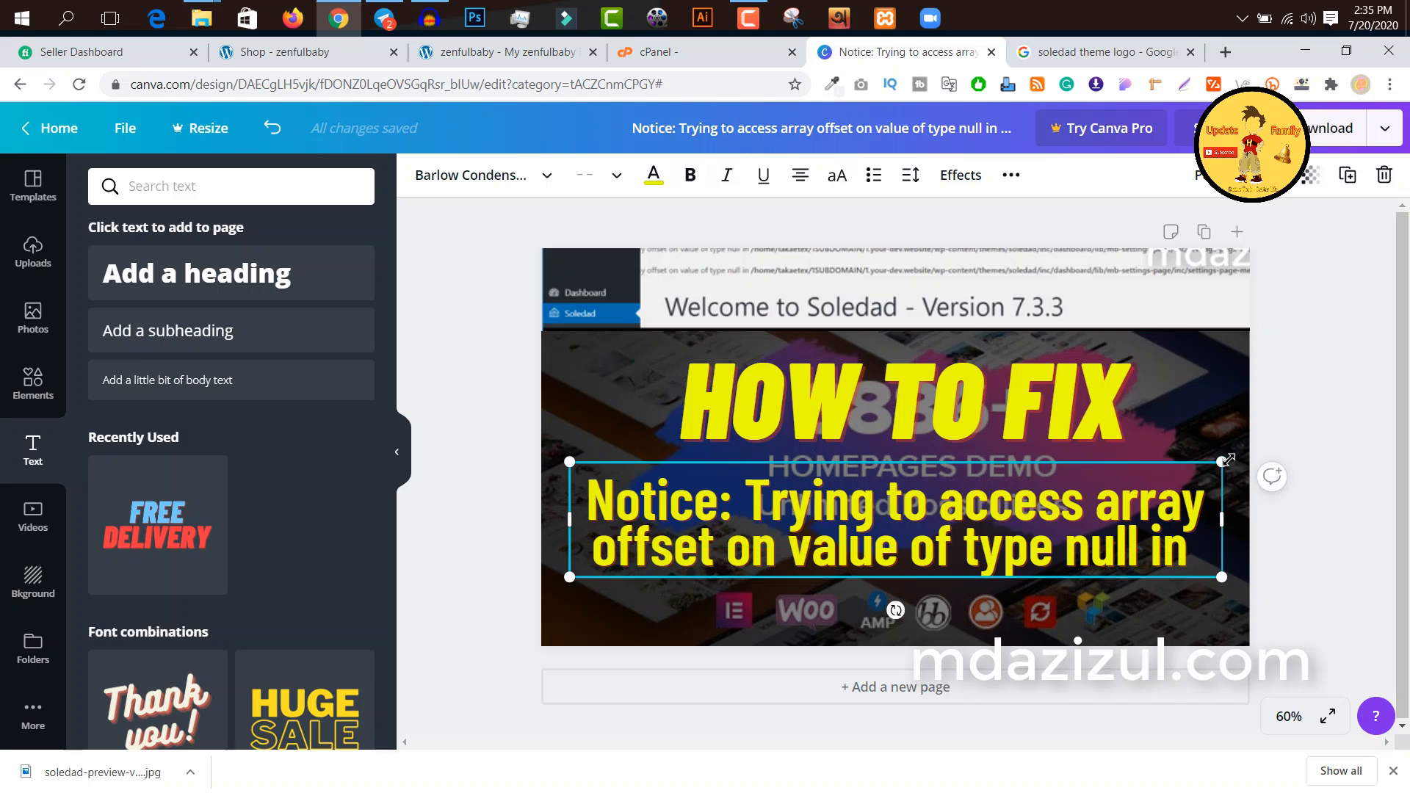
pyautogui.moveTo(1222, 461); pyautogui.dragTo(1260, 436)
pyautogui.moveTo(1092, 419); pyautogui.dragTo(1077, 419)
pyautogui.click(1197, 545)
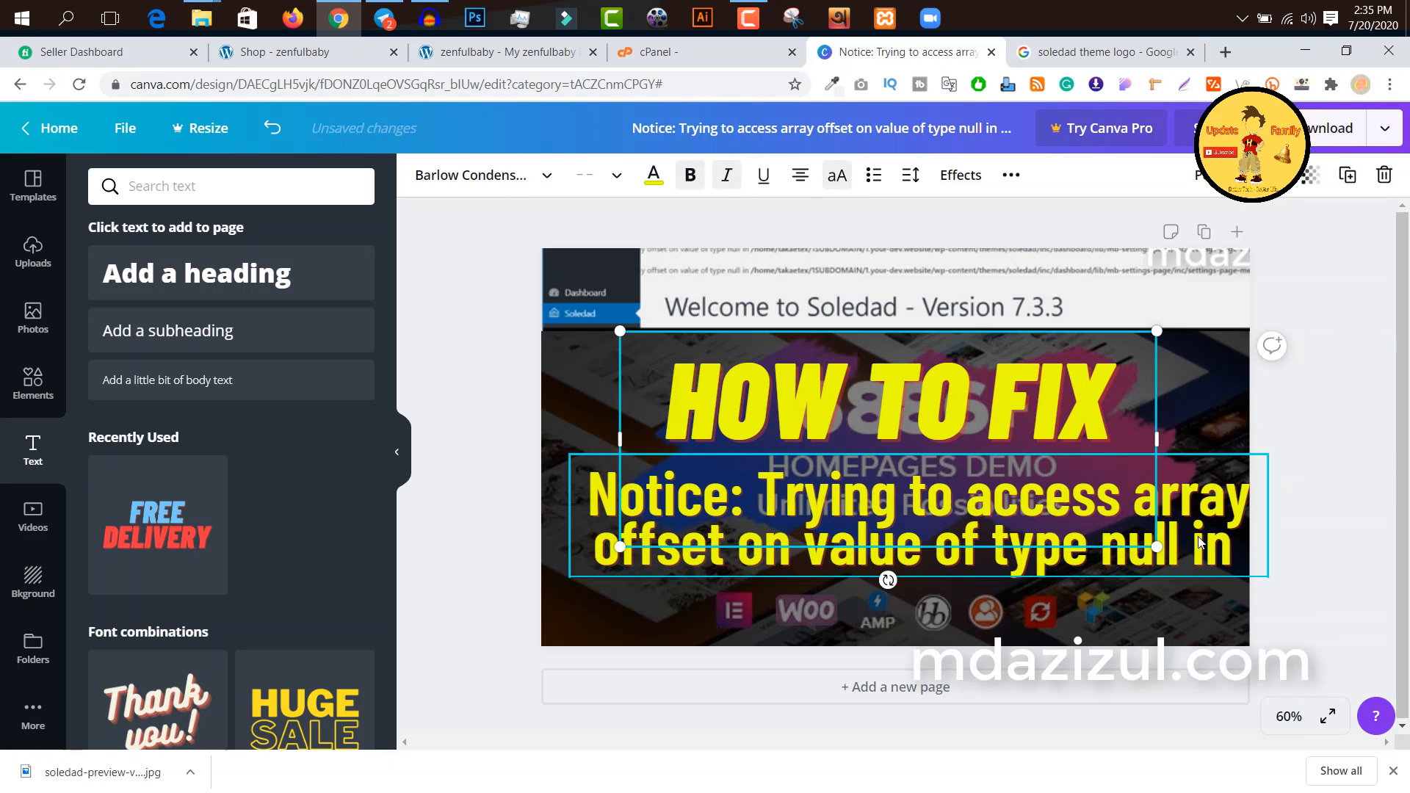
pyautogui.moveTo(1197, 545); pyautogui.dragTo(1174, 548)
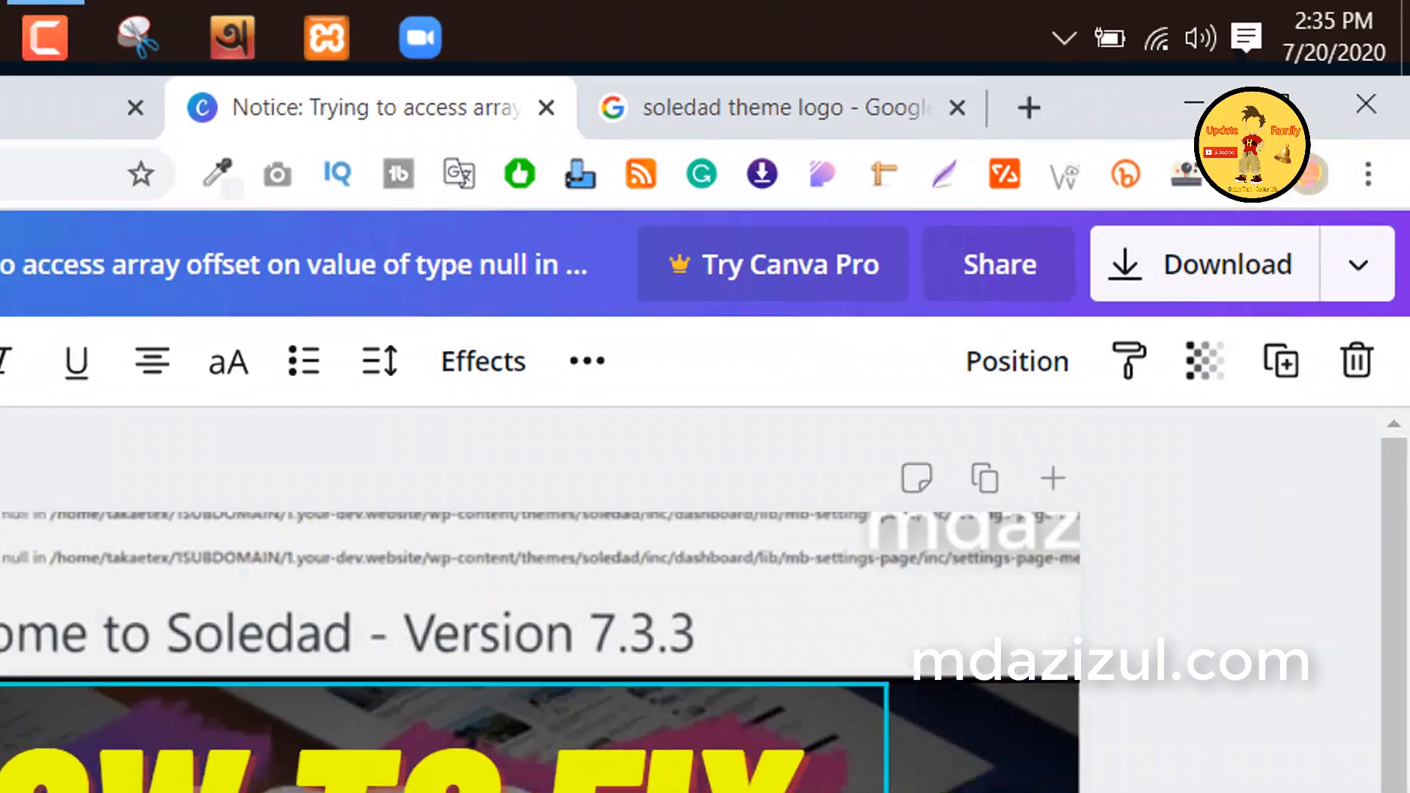
pyautogui.moveTo(441, 782); pyautogui.dragTo(455, 782)
pyautogui.click(1212, 787)
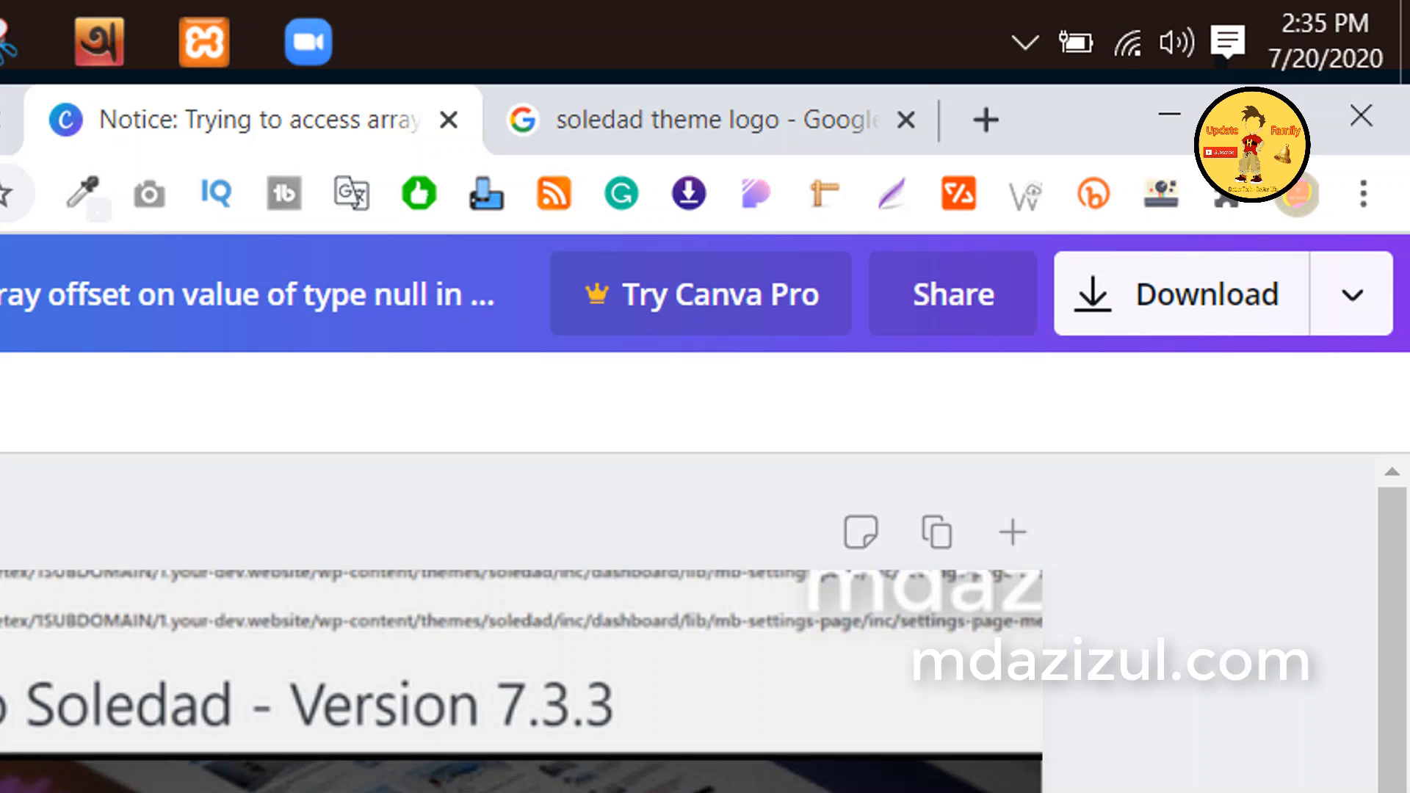
# Step: Download the finished thumbnail as a PNG file
pyautogui.click(1206, 328)
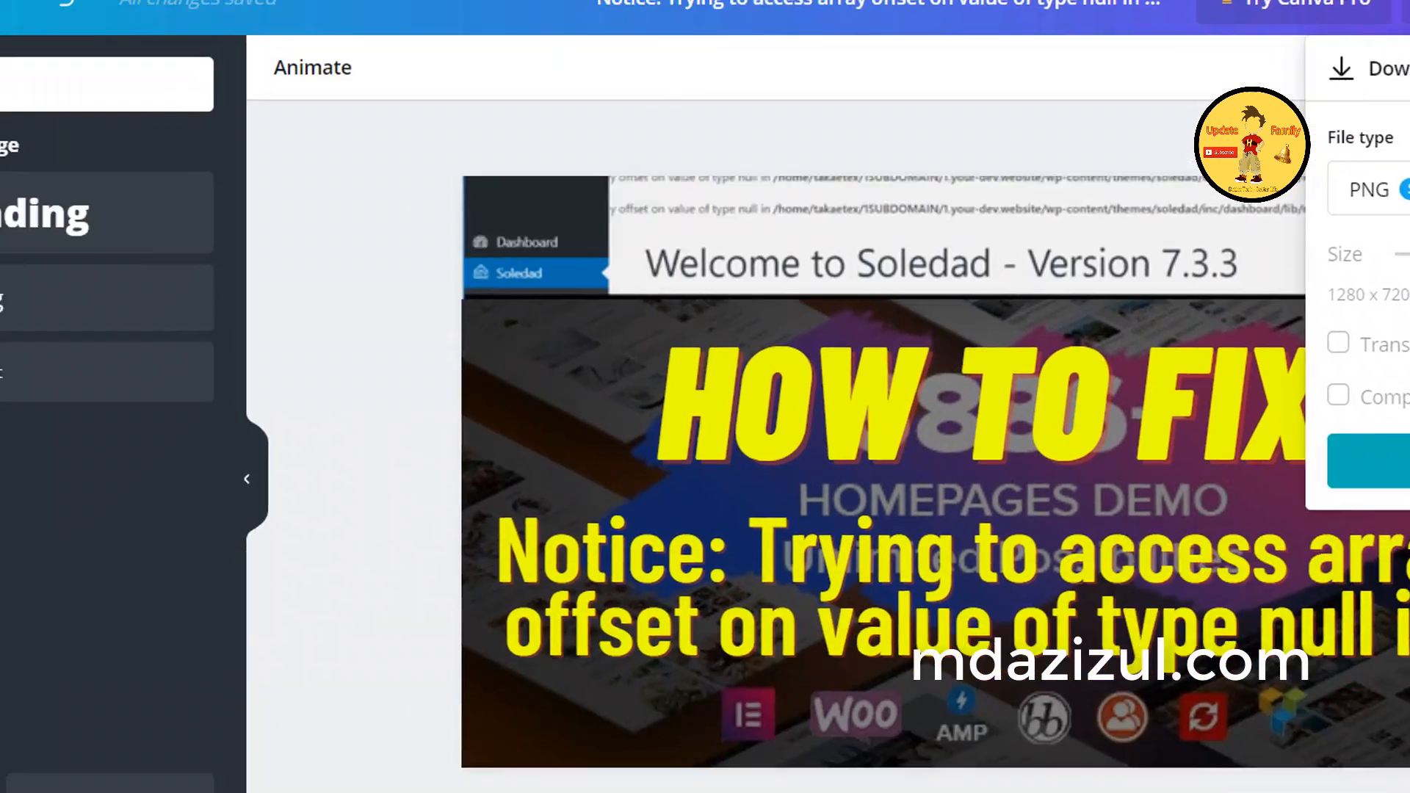
pyautogui.click(1371, 461)
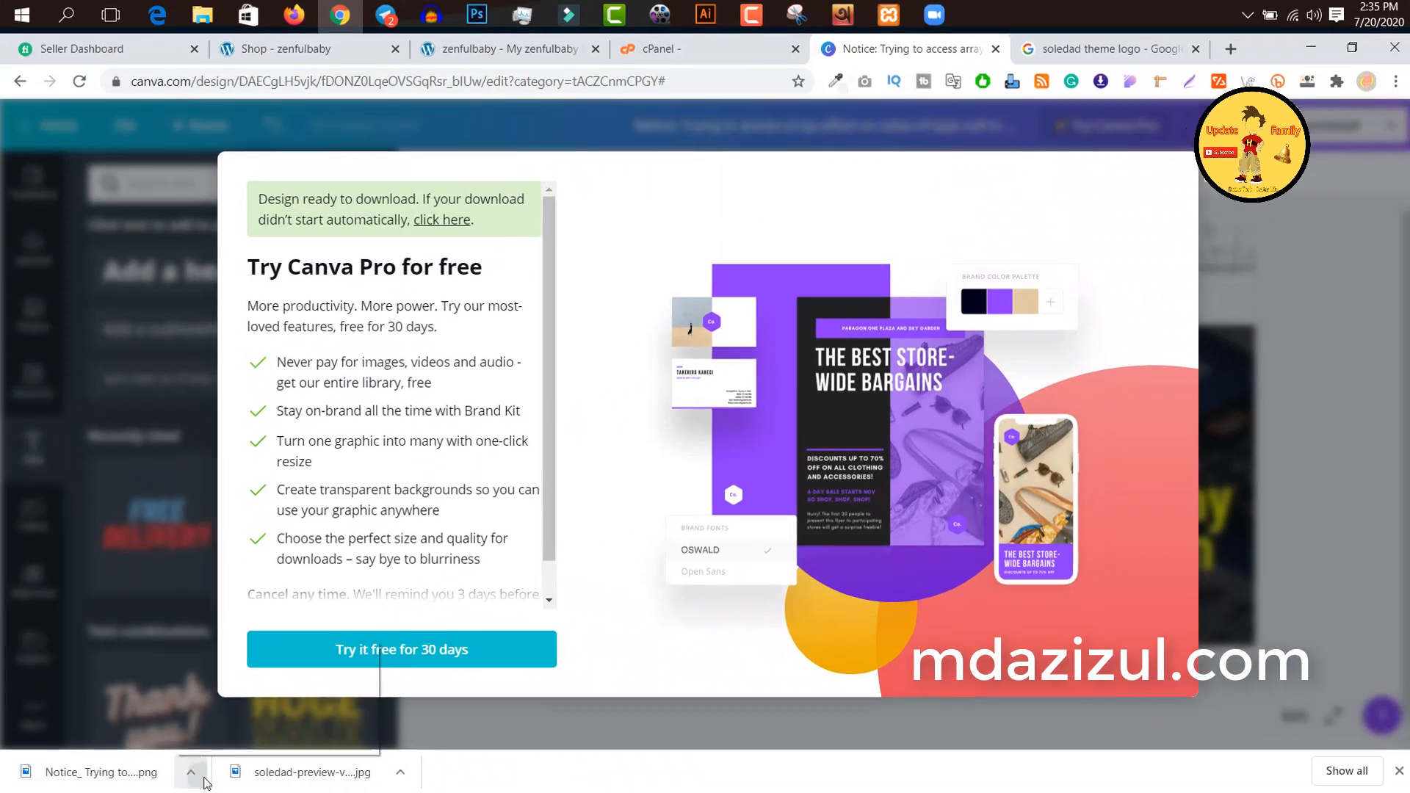
# Step: Open the downloaded PNG from its folder to inspect the thumbnail, and return to the Canva design, dismissing the Canva Pro offer
pyautogui.click(282, 763)
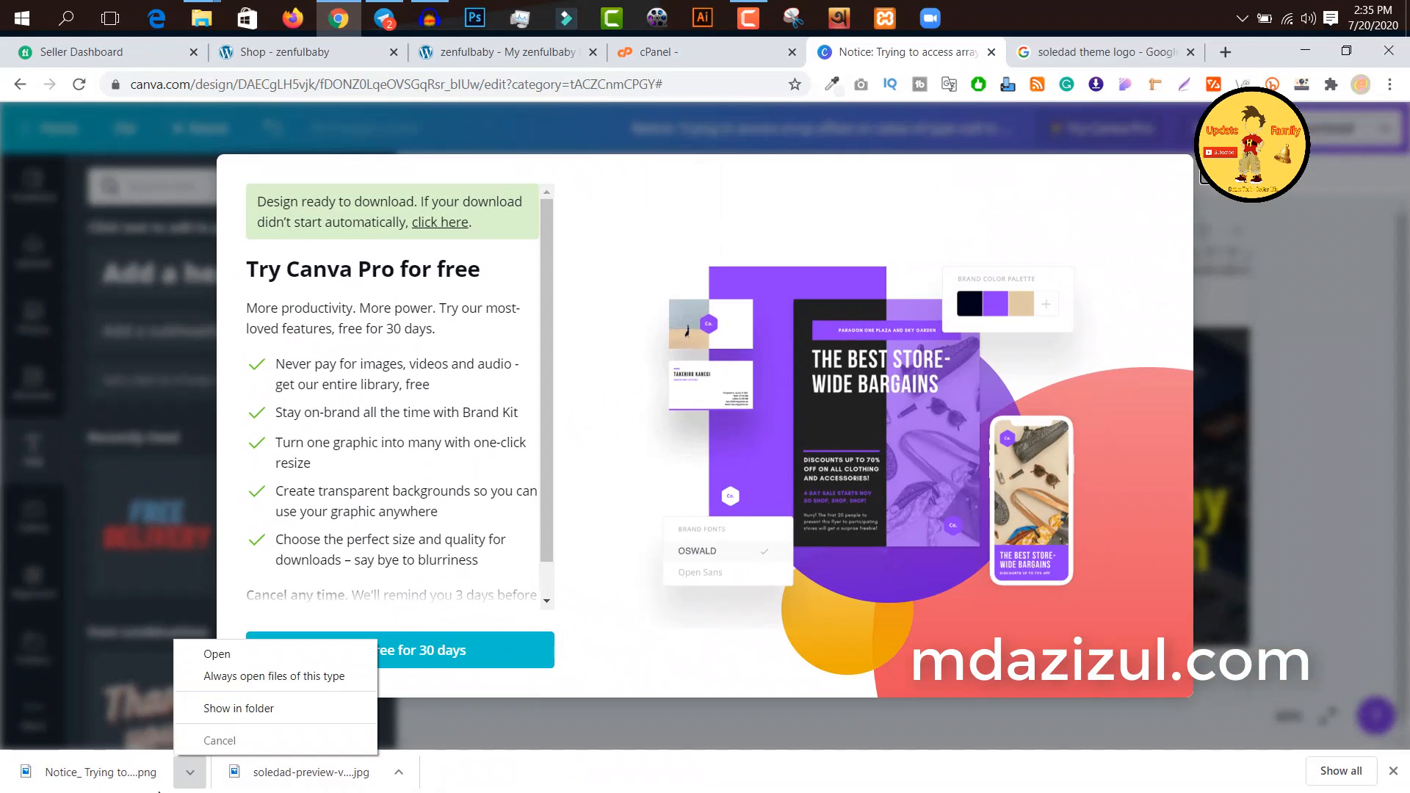
pyautogui.click(227, 708)
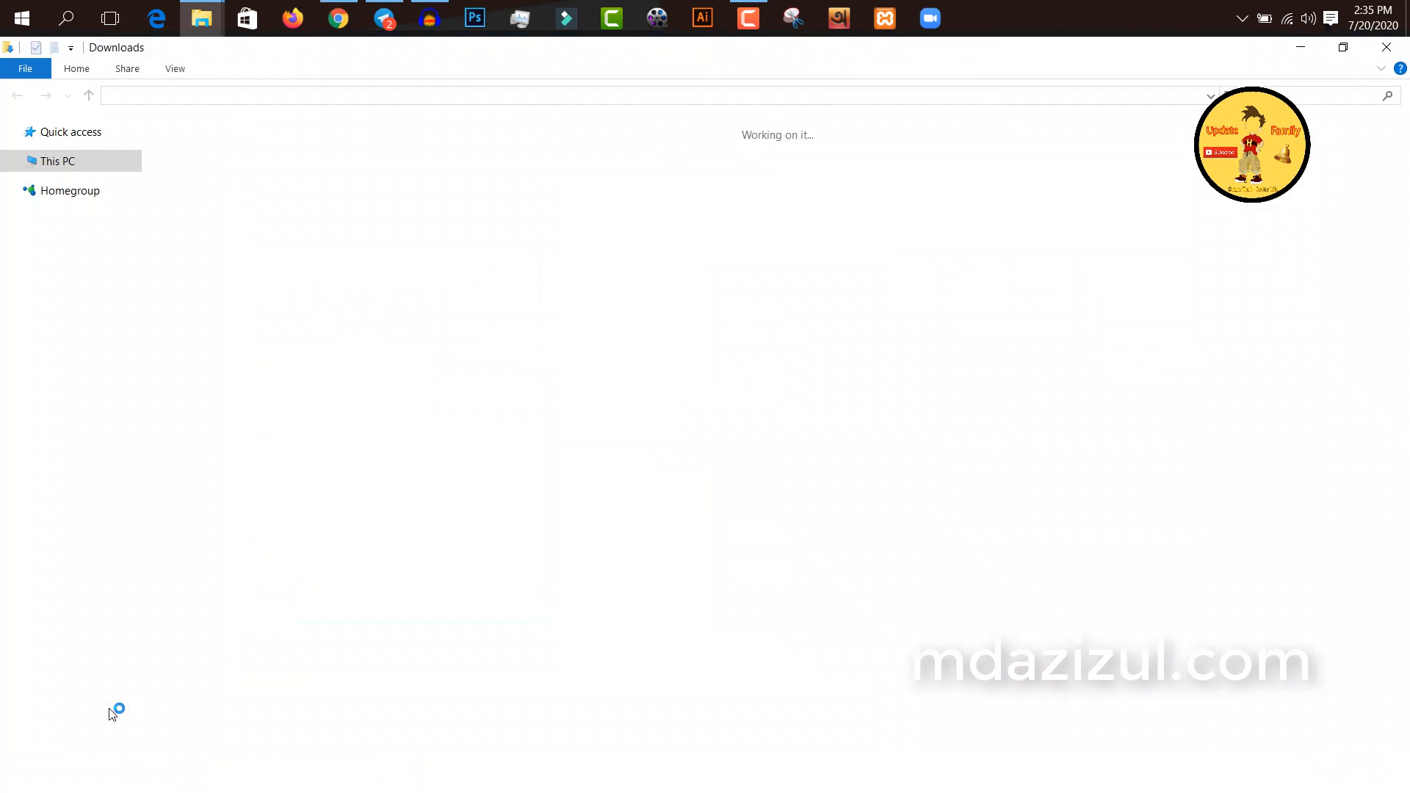
pyautogui.doubleClick(1228, 702)
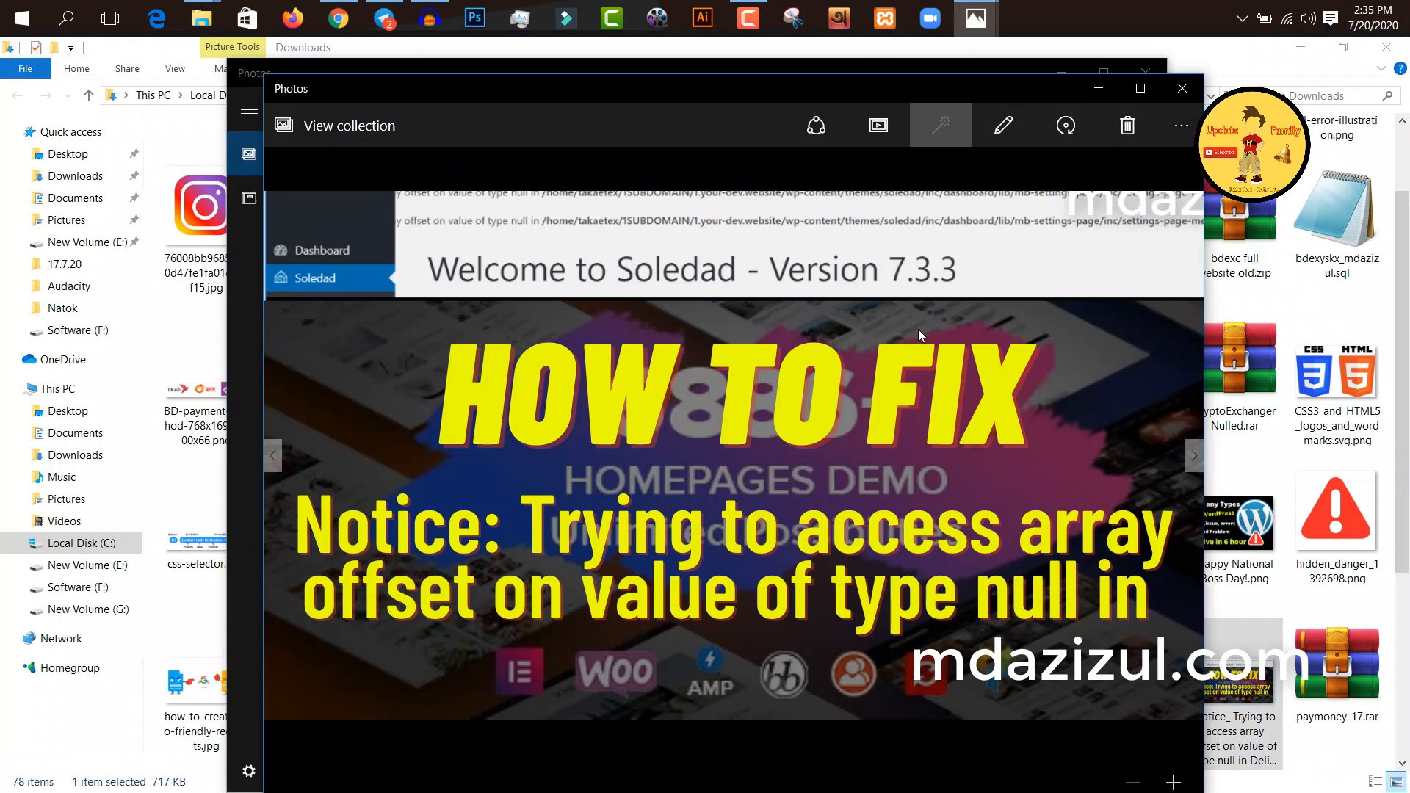
pyautogui.click(1181, 89)
pyautogui.click(1146, 81)
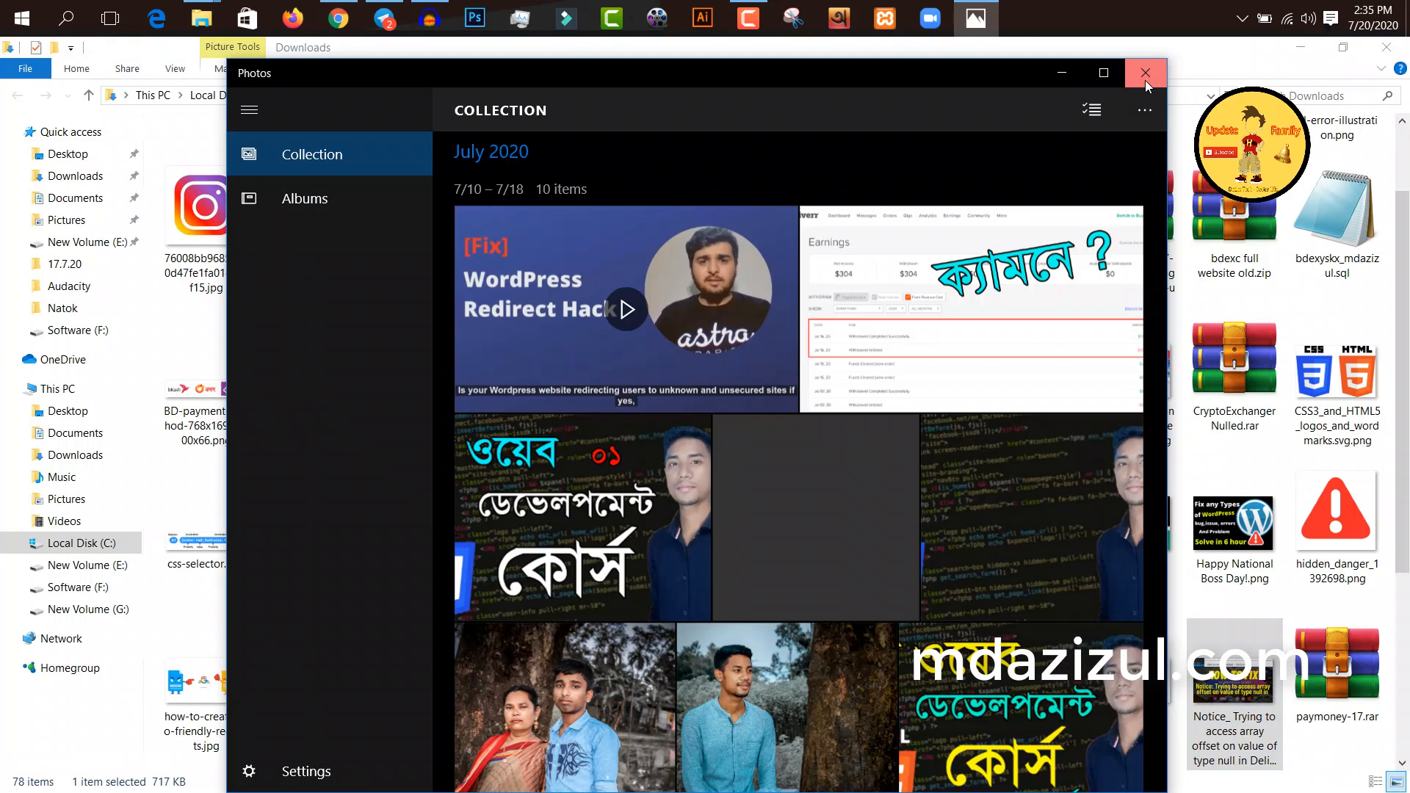
pyautogui.click(1294, 48)
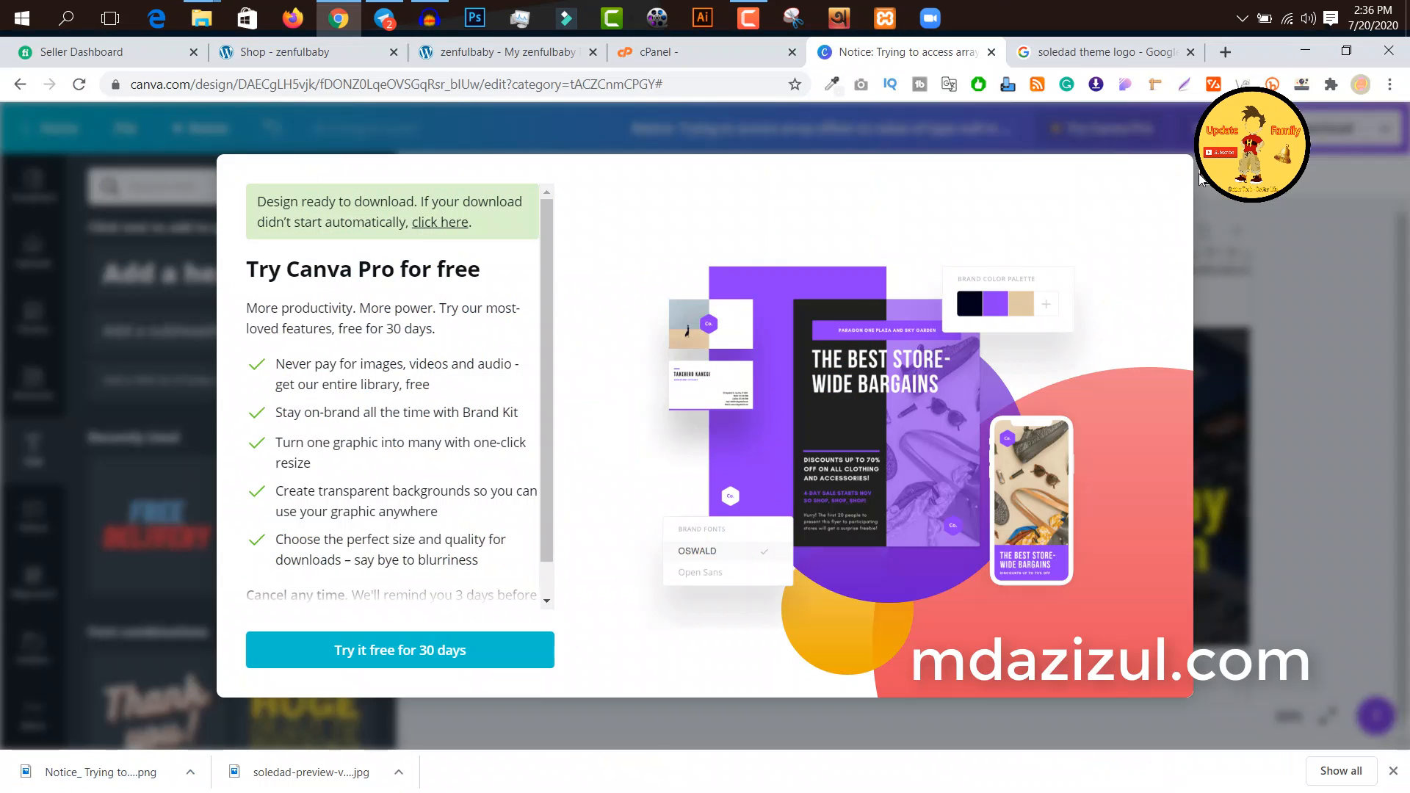
pyautogui.click(1203, 179)
# Step: Review the spacing options and available font sizes for the "HOW TO FIX" heading without changing them, and deselect it
pyautogui.click(884, 435)
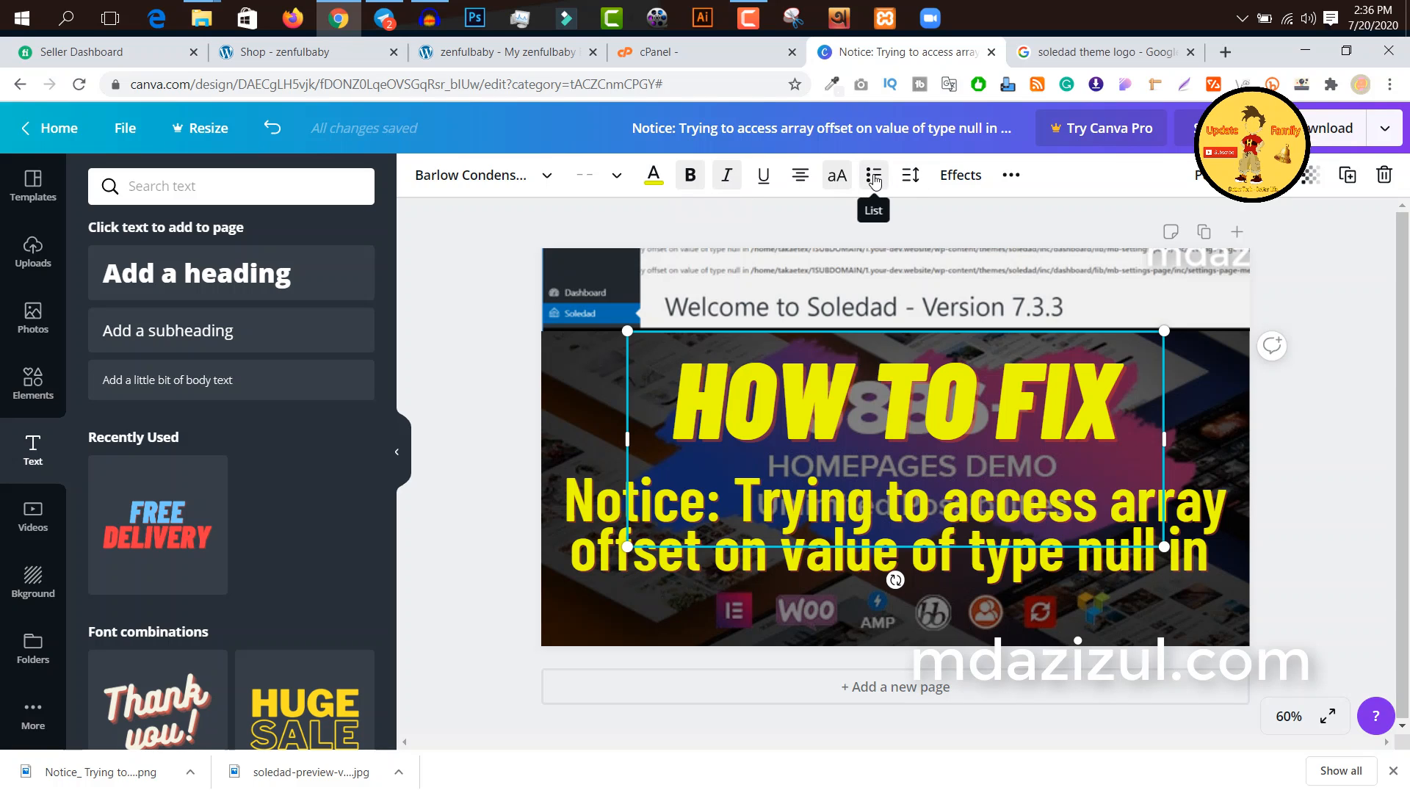
pyautogui.click(915, 176)
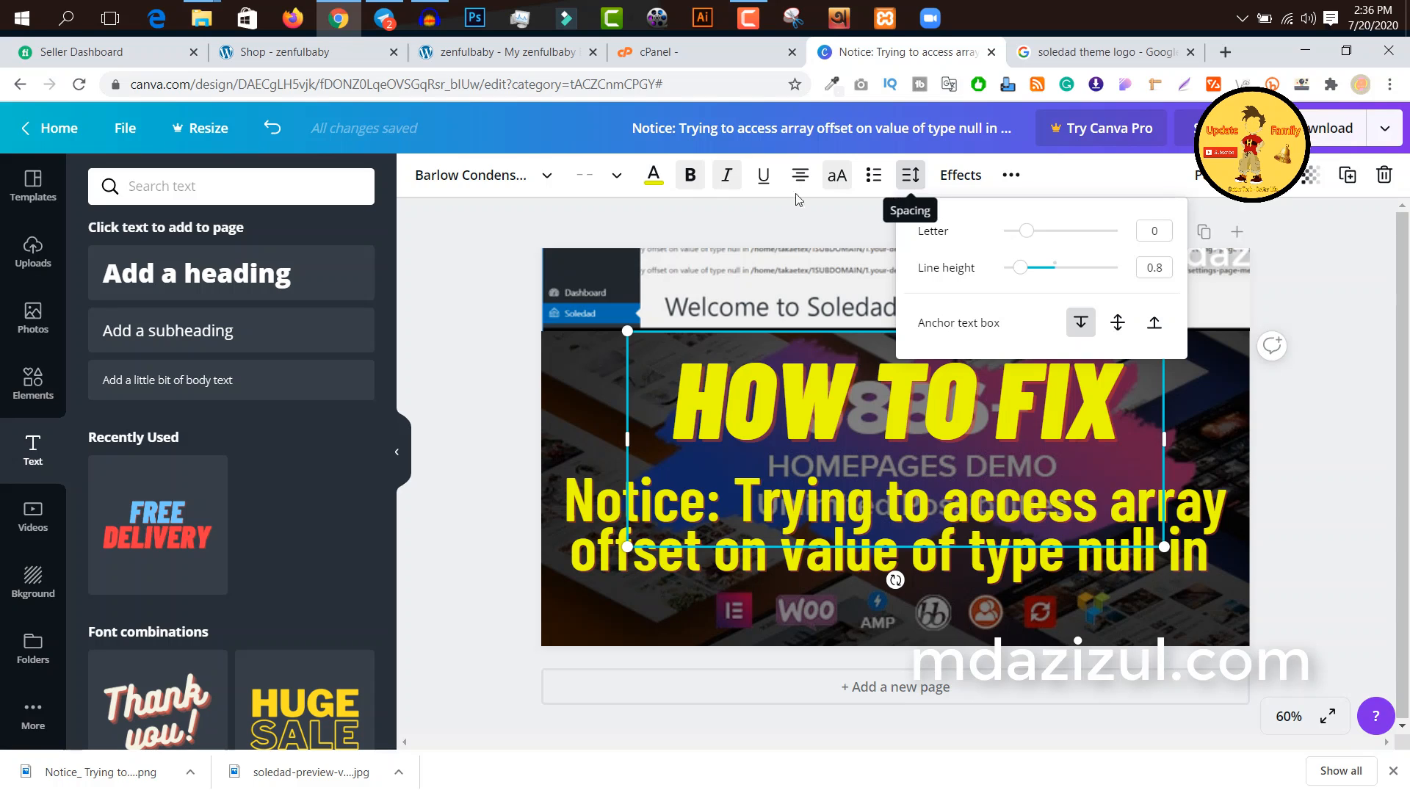
pyautogui.click(620, 180)
pyautogui.scroll(-5, 621, 287)
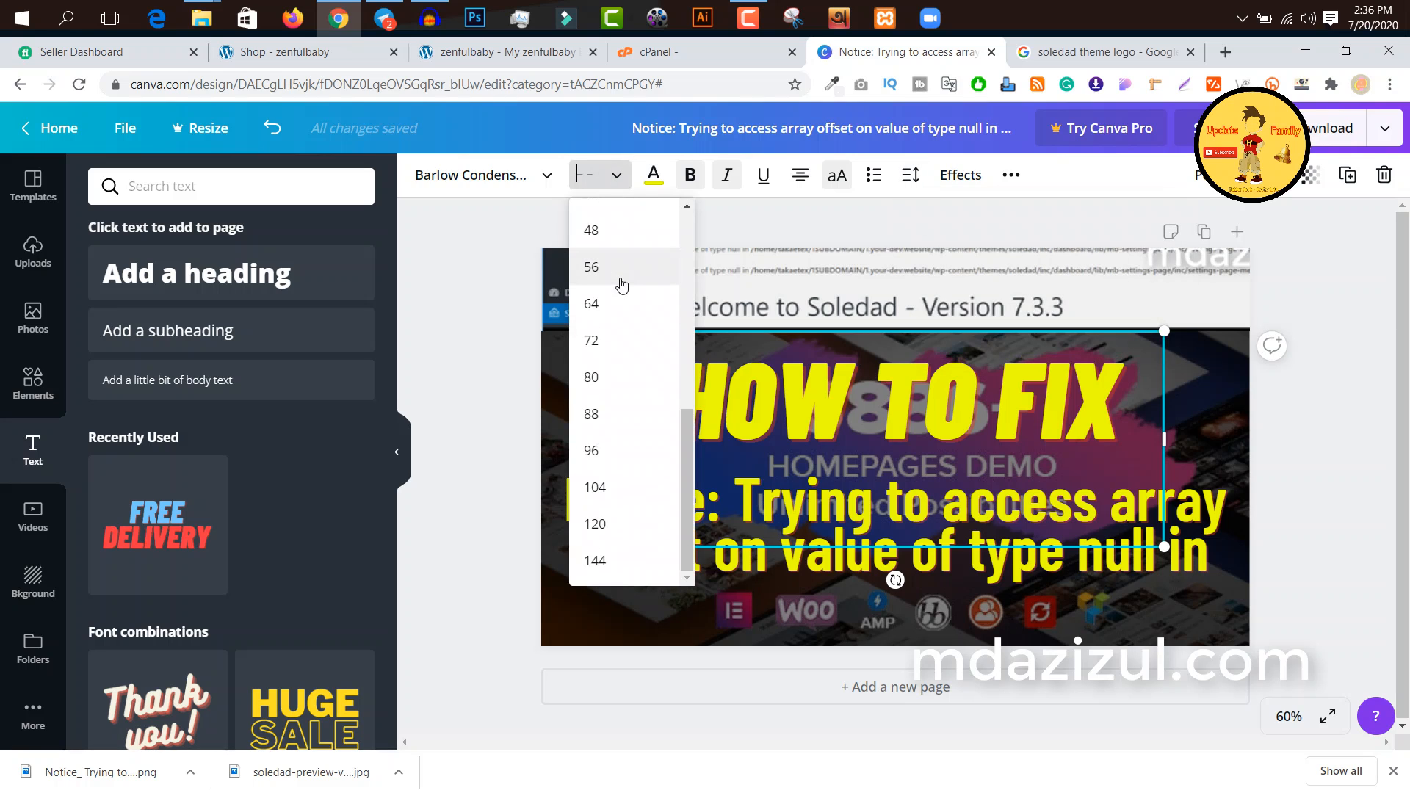
pyautogui.scroll(4, 621, 260)
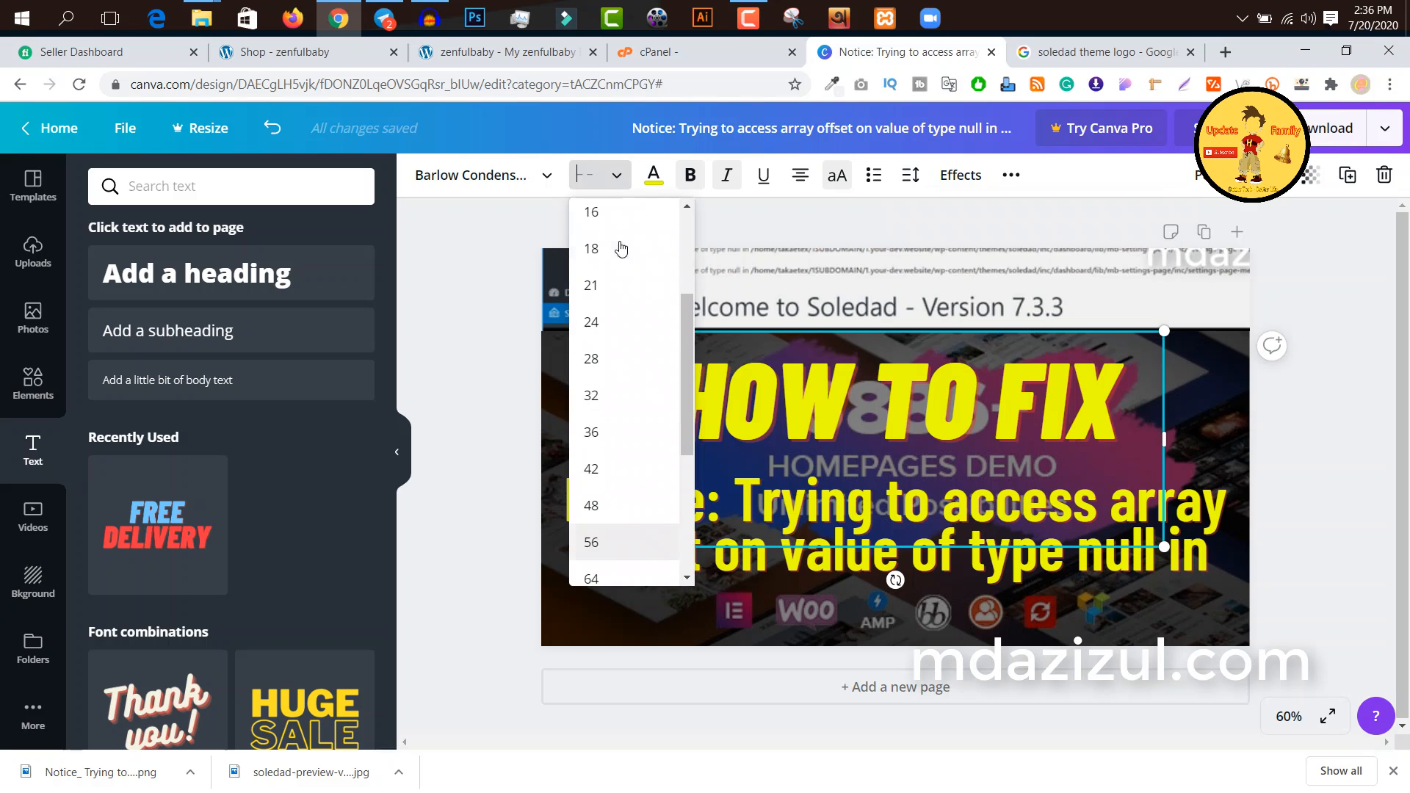
pyautogui.click(518, 220)
pyautogui.click(517, 218)
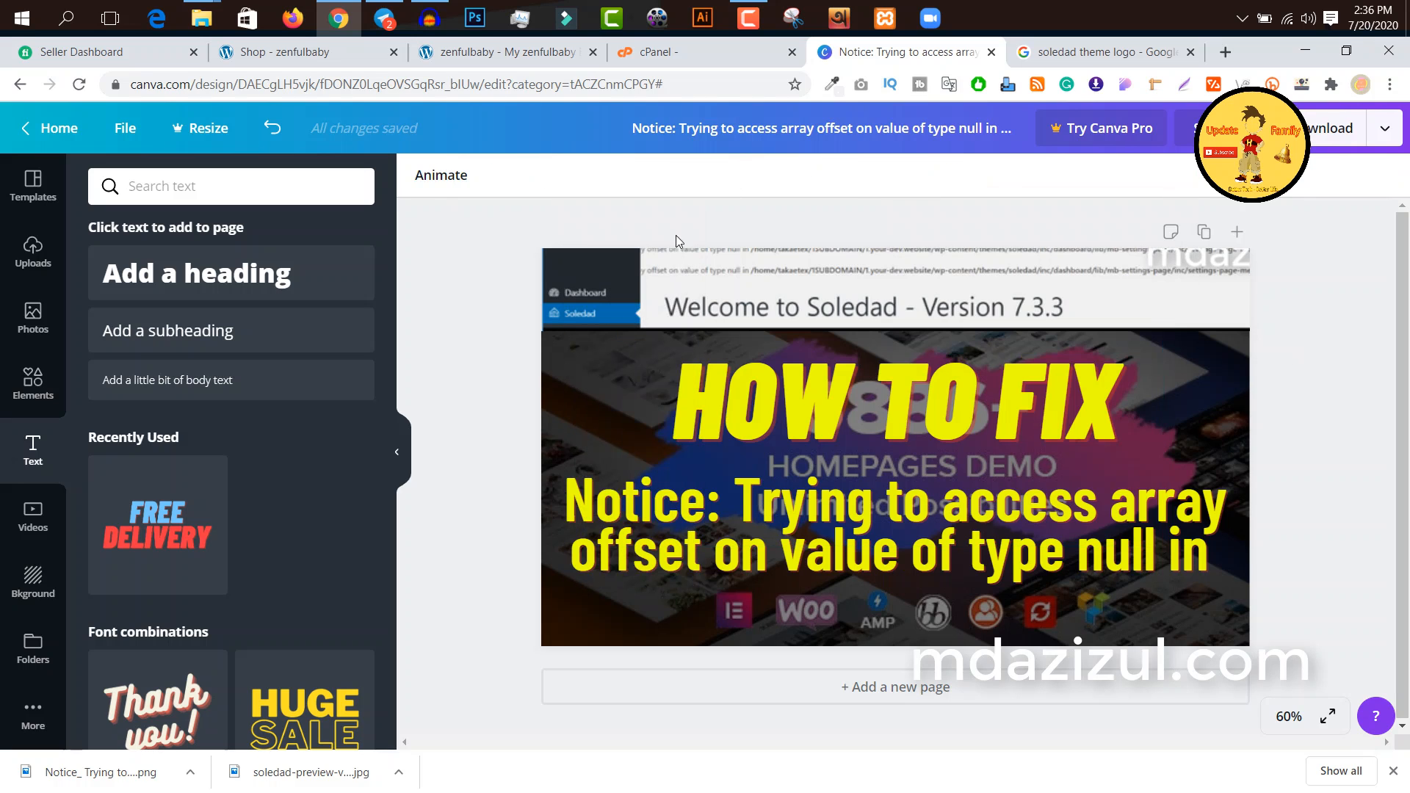
# Step: Browse the recently used and popular fonts available for the "HOW TO FIX" heading
pyautogui.click(848, 371)
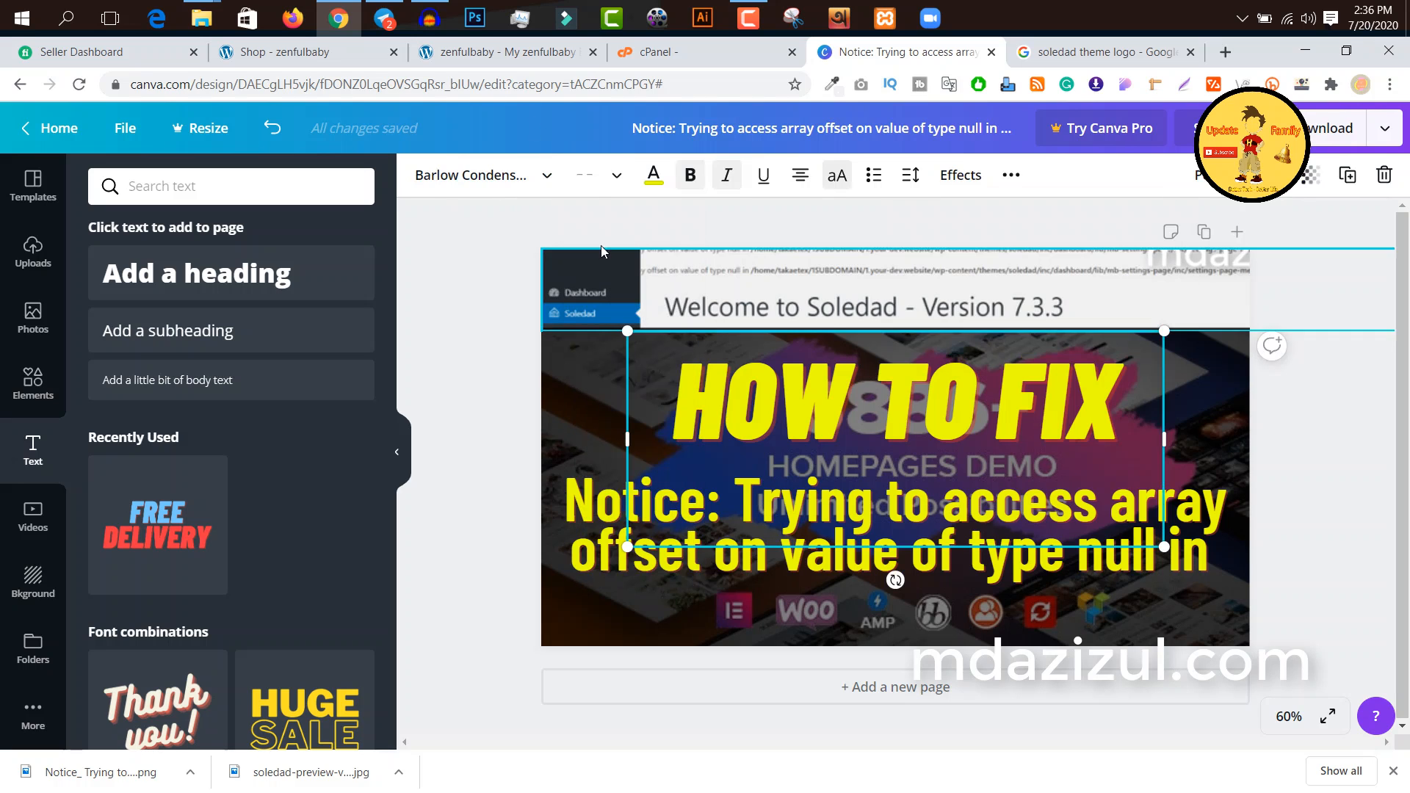
pyautogui.click(503, 180)
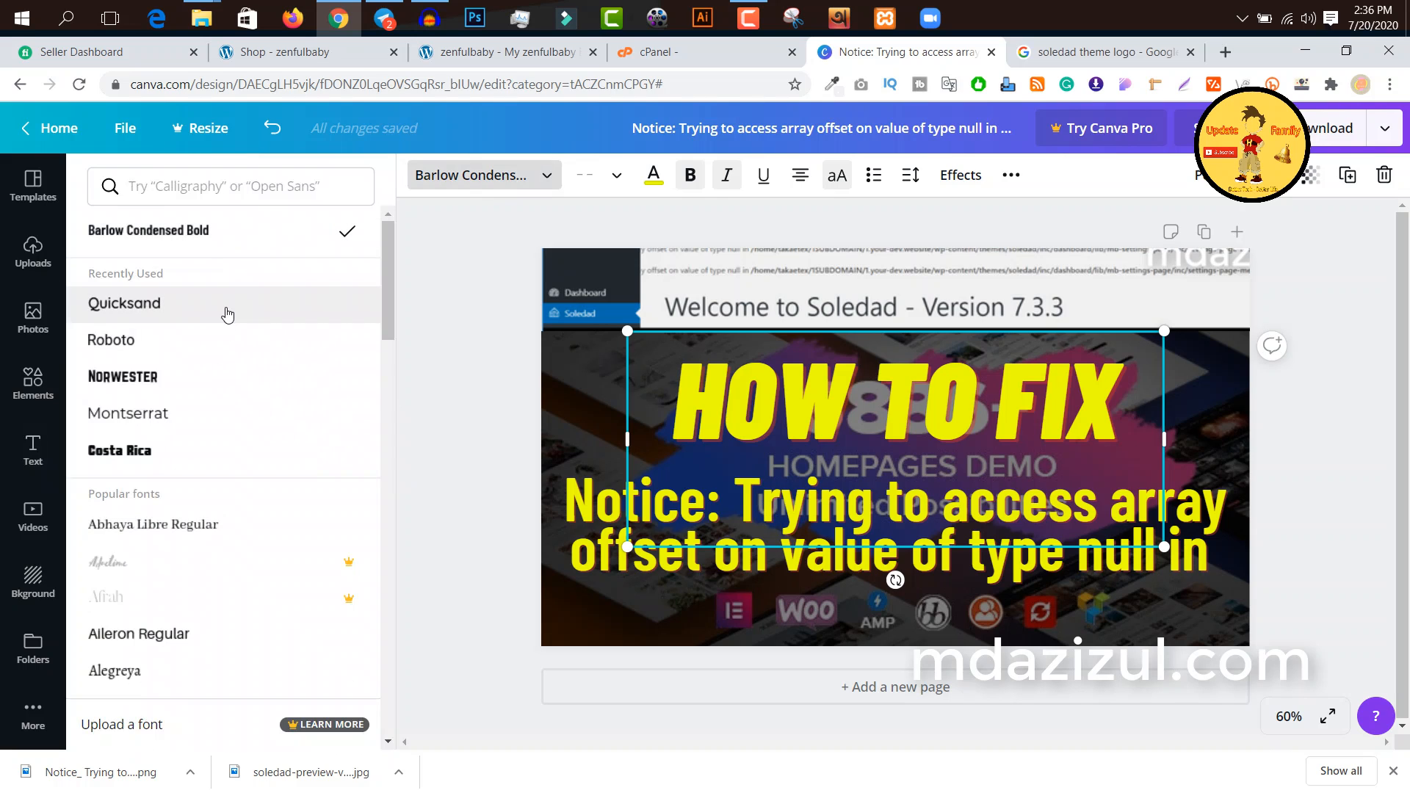
pyautogui.scroll(-5, 226, 307)
pyautogui.scroll(-3, 227, 313)
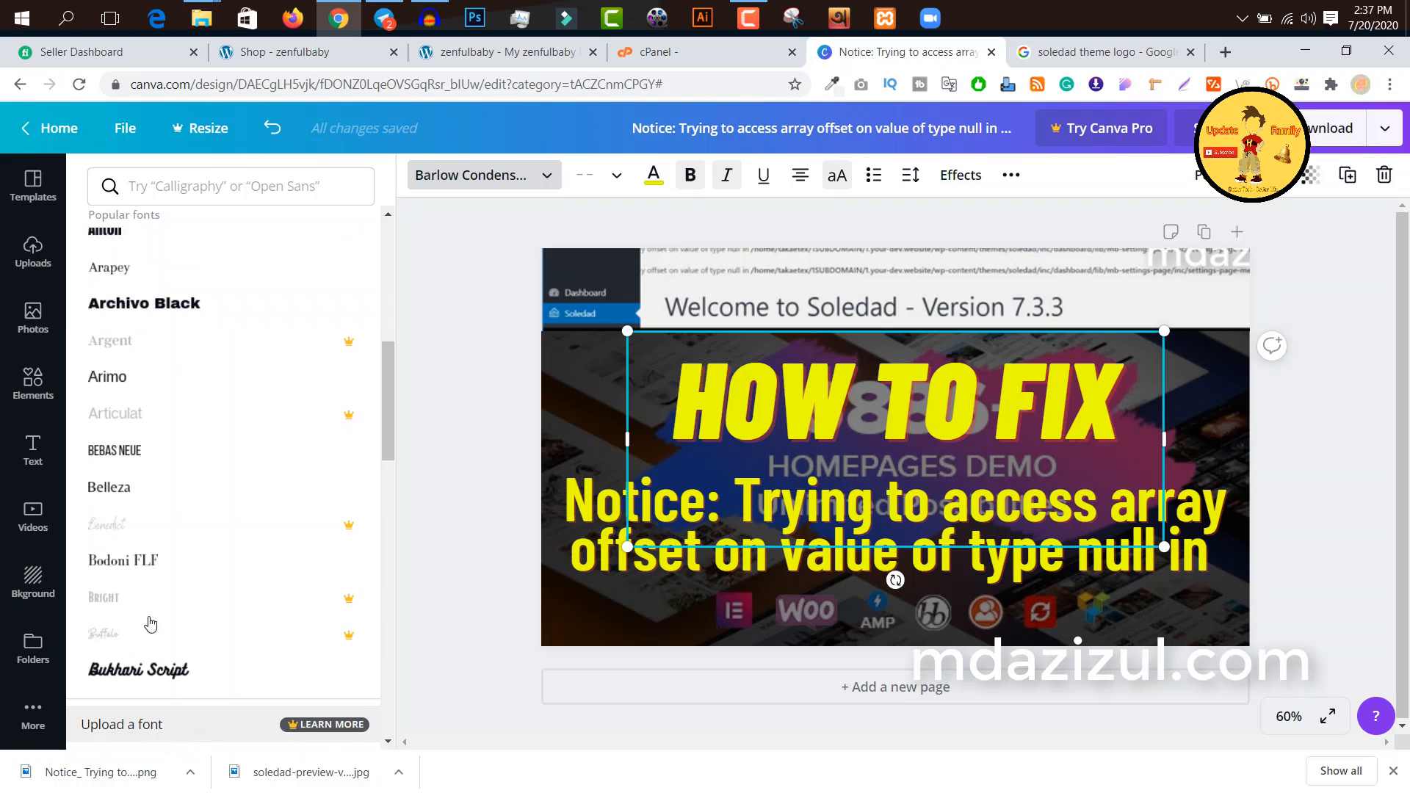
# Step: Open the Canva Pro 30-day free trial offer and review its yearly and monthly plans and payment methods
pyautogui.rightClick(1131, 133)
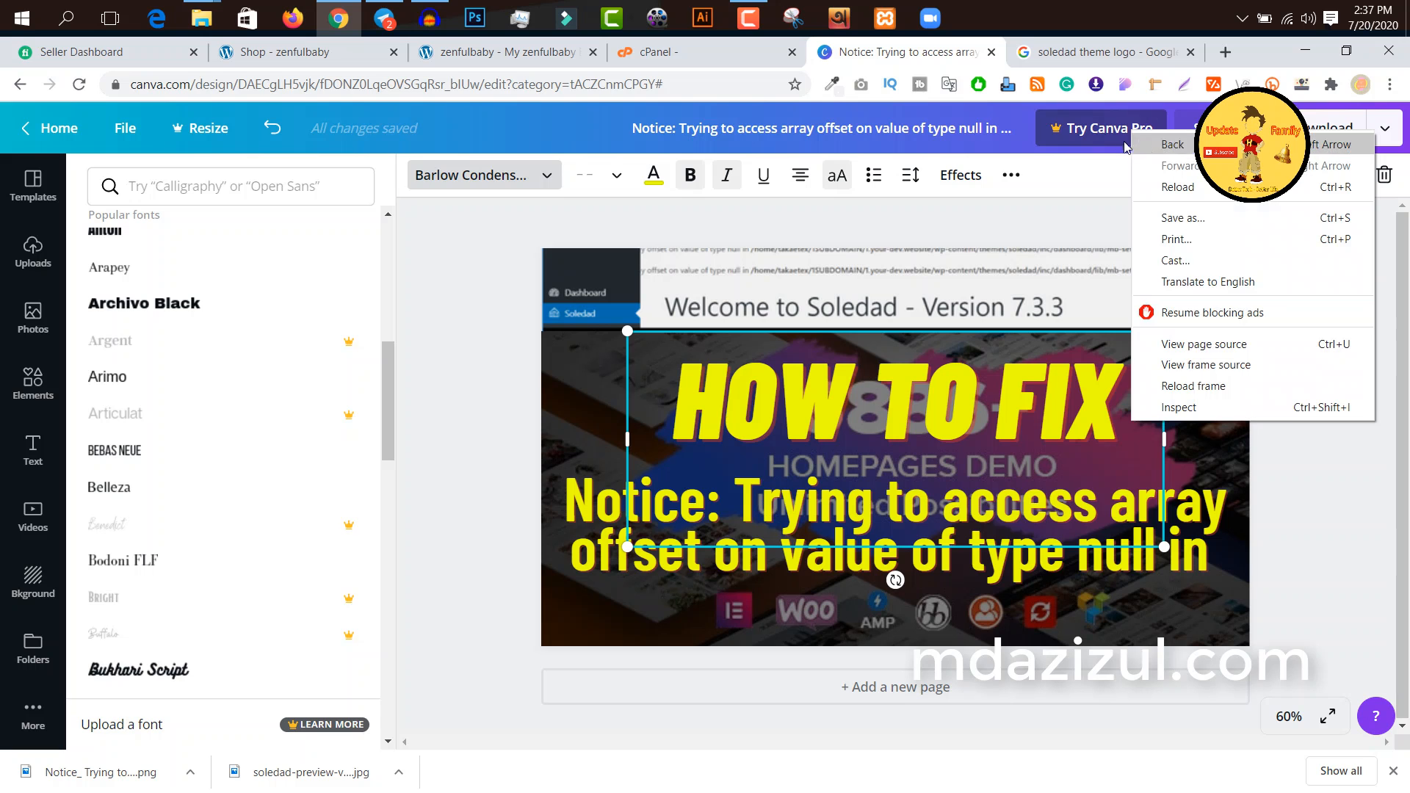
pyautogui.click(1089, 140)
pyautogui.click(1089, 140)
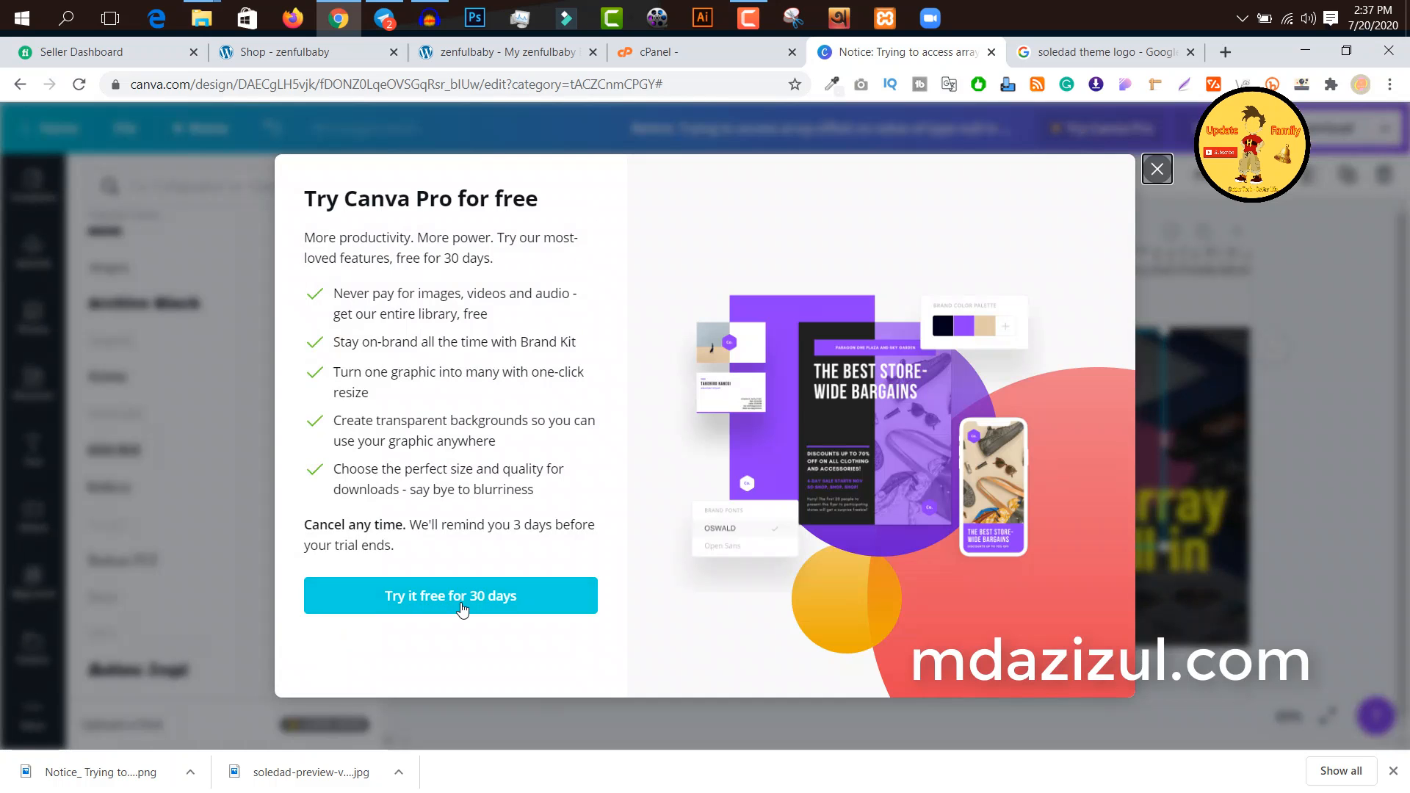
pyautogui.click(444, 599)
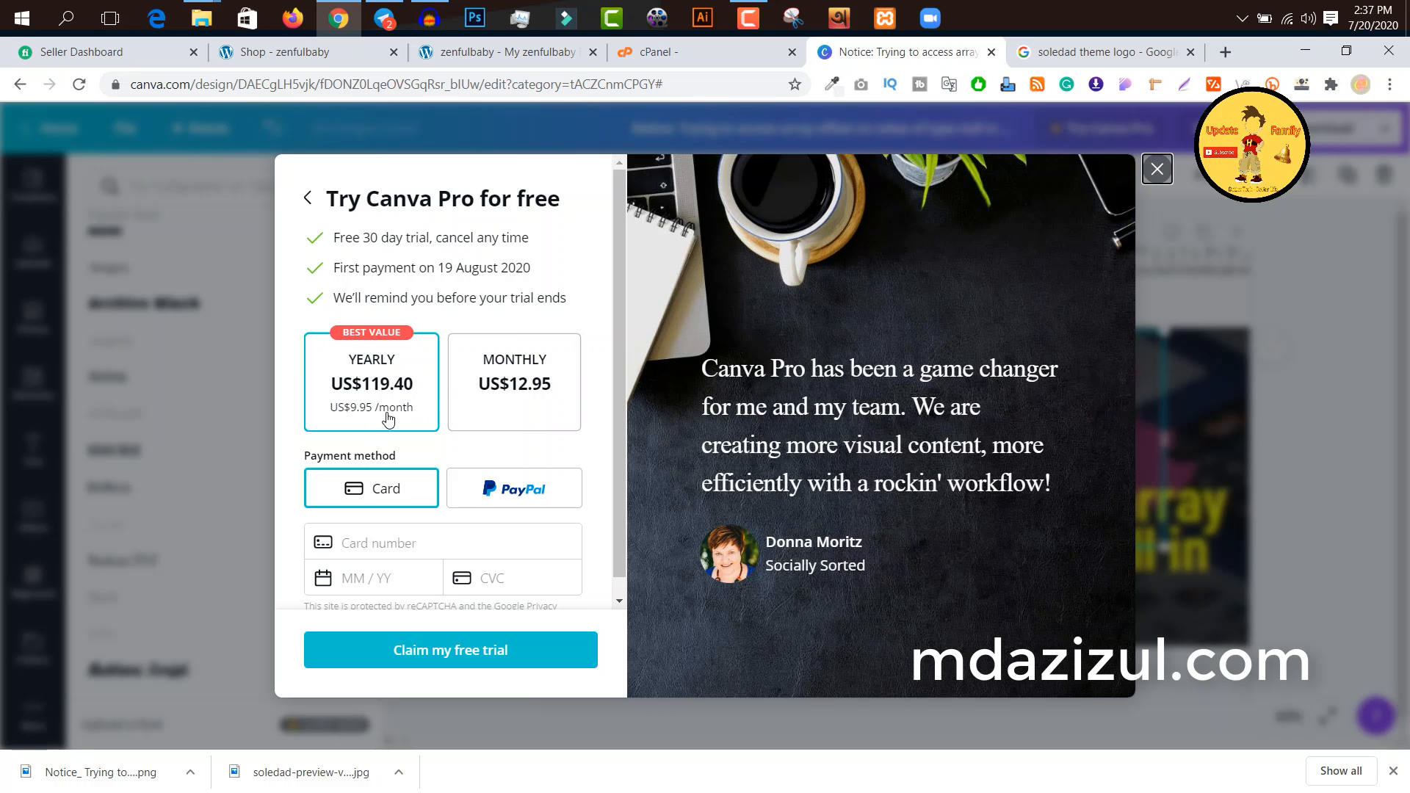
pyautogui.scroll(-1, 454, 367)
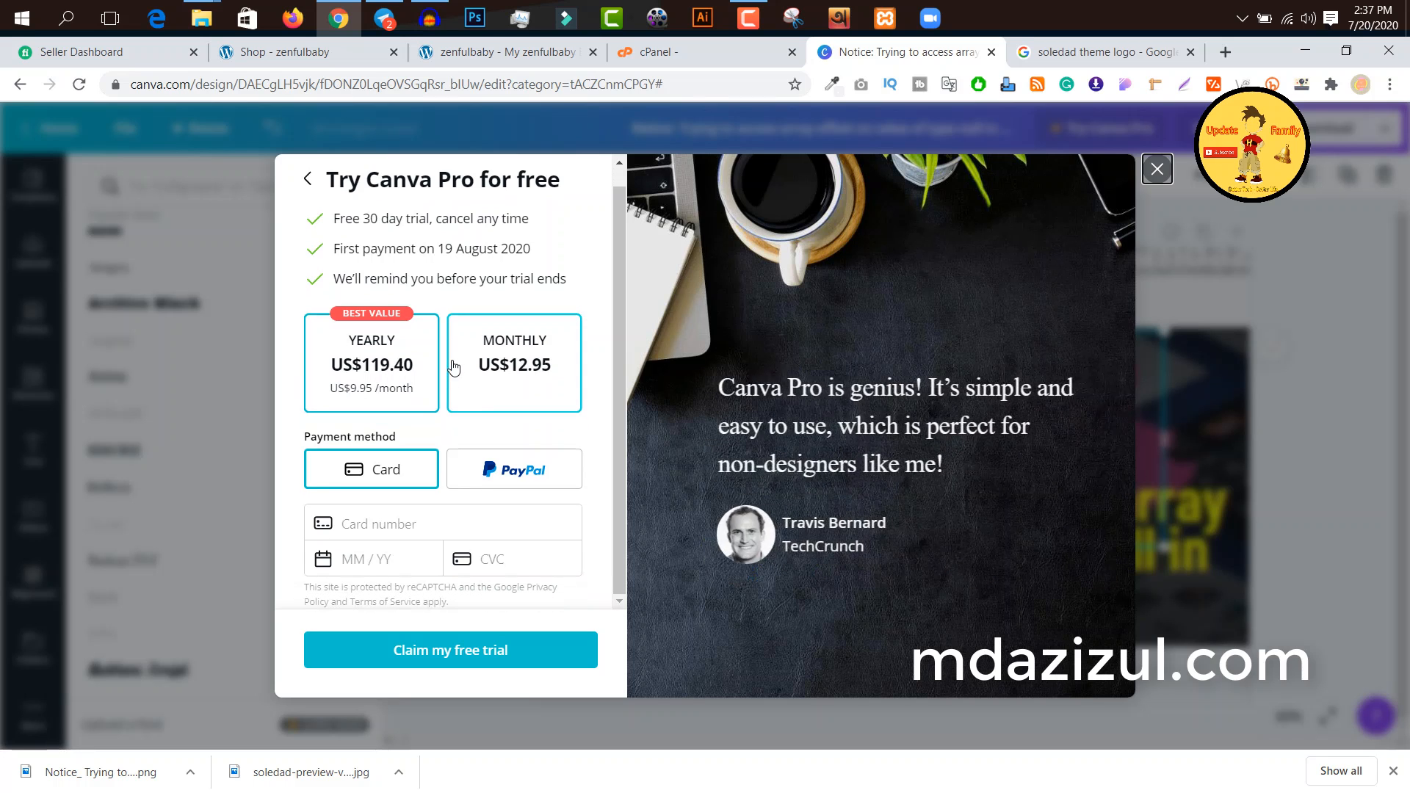
pyautogui.scroll(1, 453, 360)
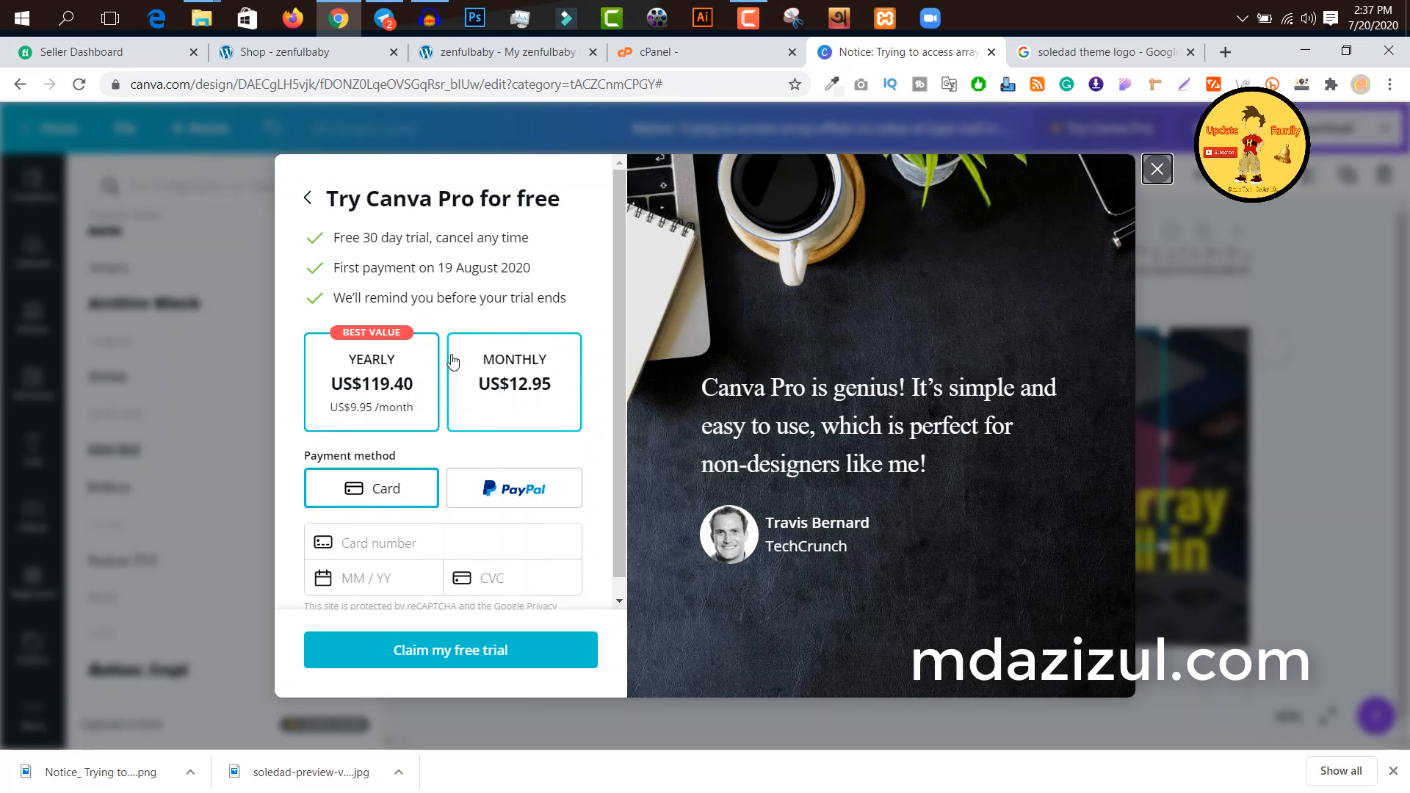